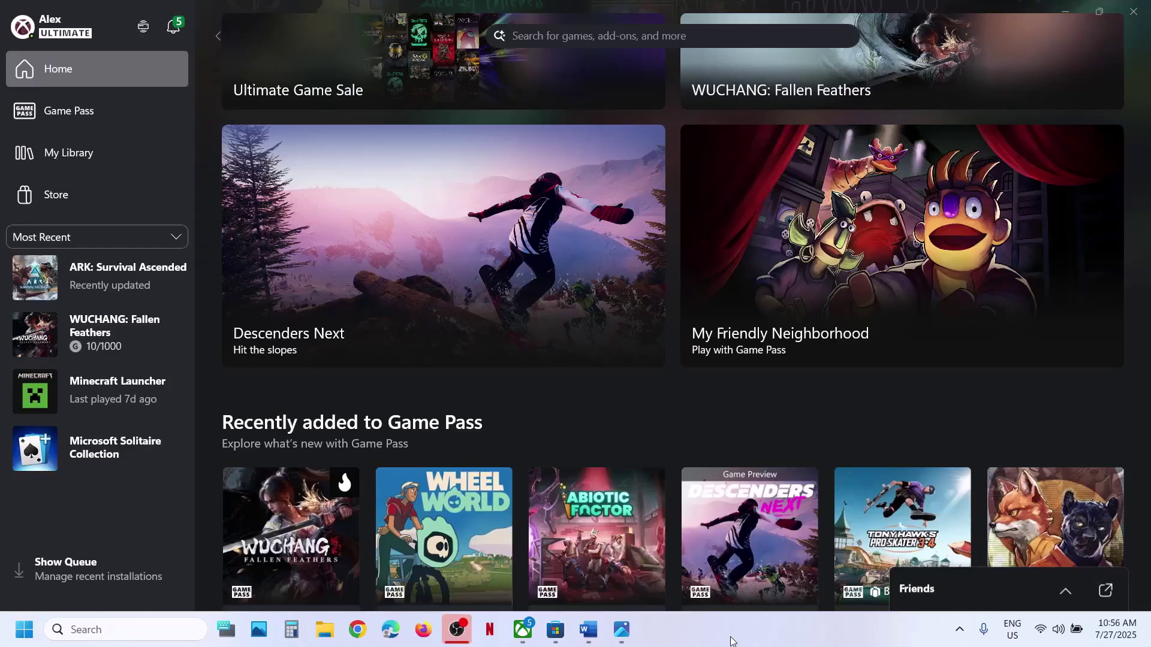
Step: View Screenshot (258), then Screenshot (287), showing the ARK install error 0x8024001e
{"action": "mouse_move", "coordinate": [622, 630]}
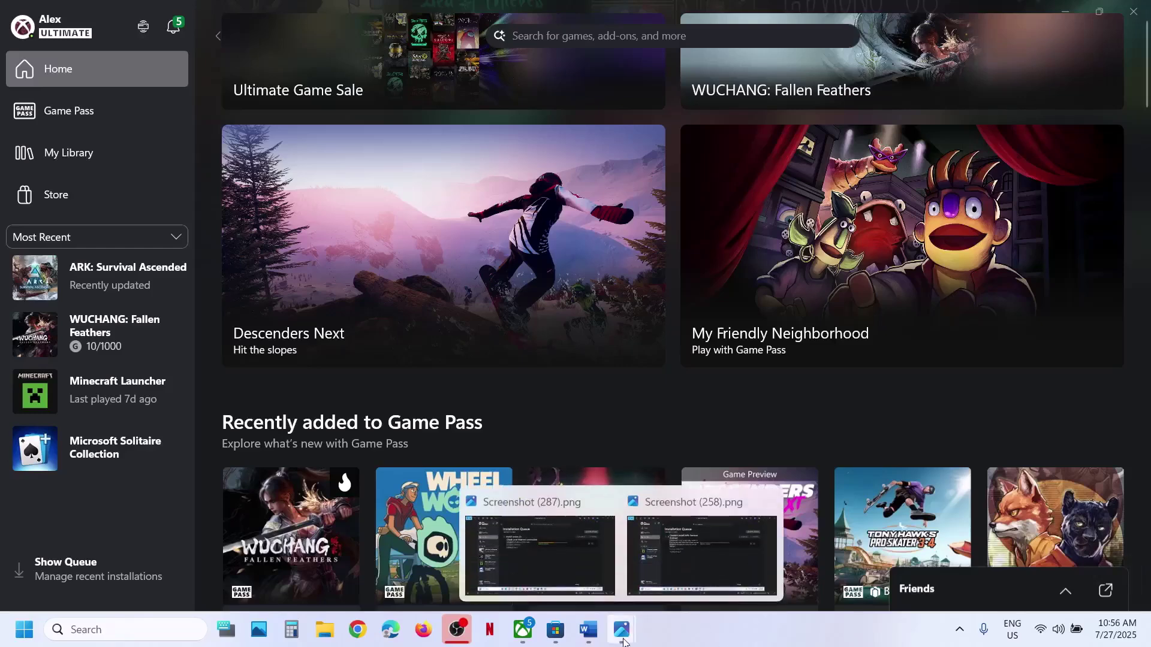
{"action": "left_click", "coordinate": [725, 539]}
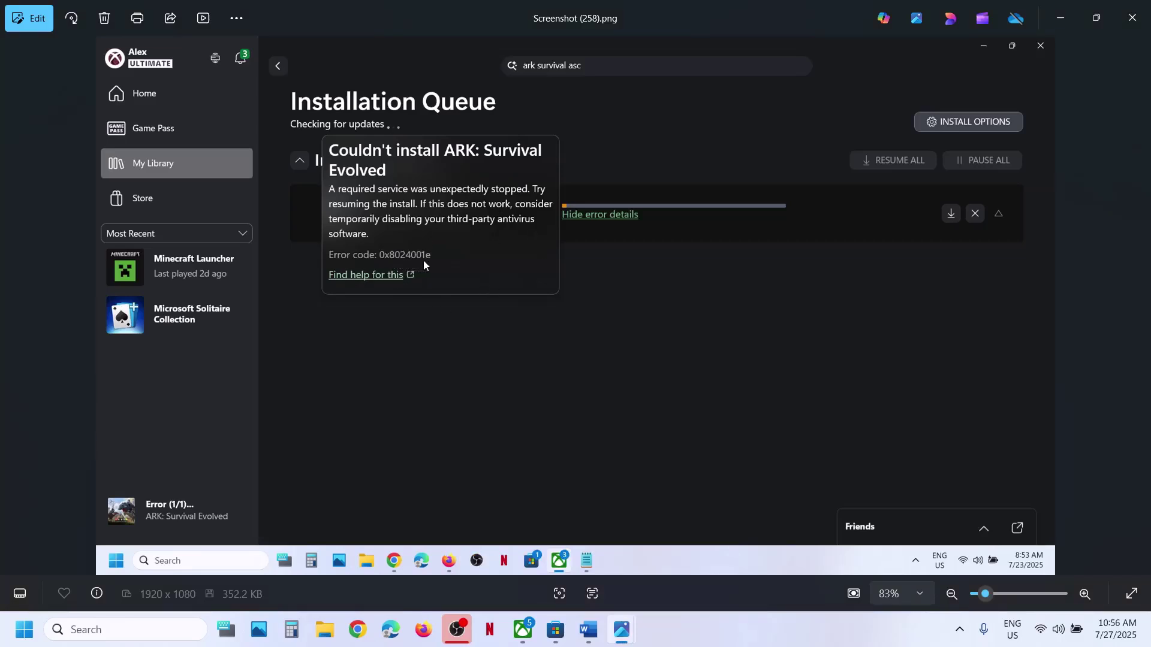
{"action": "mouse_move", "coordinate": [623, 644]}
{"action": "left_click", "coordinate": [575, 571]}
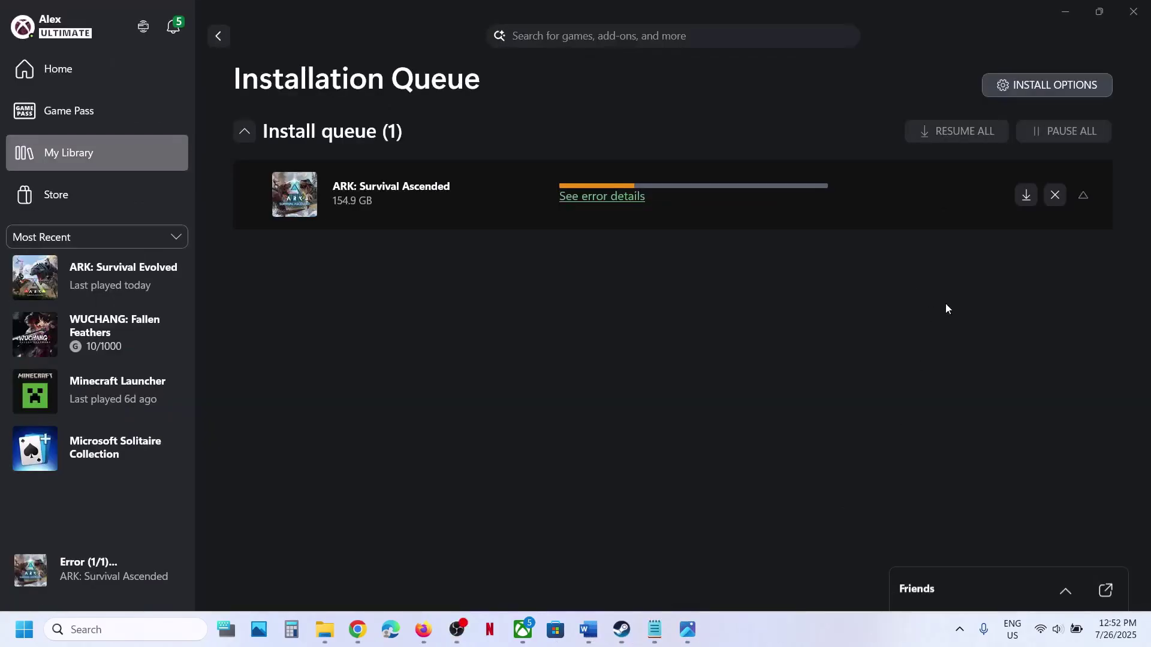
Step: Resume the failed ARK: Survival Ascended (154.9 GB) download and bring the Xbox app forward
{"action": "left_click", "coordinate": [1026, 195]}
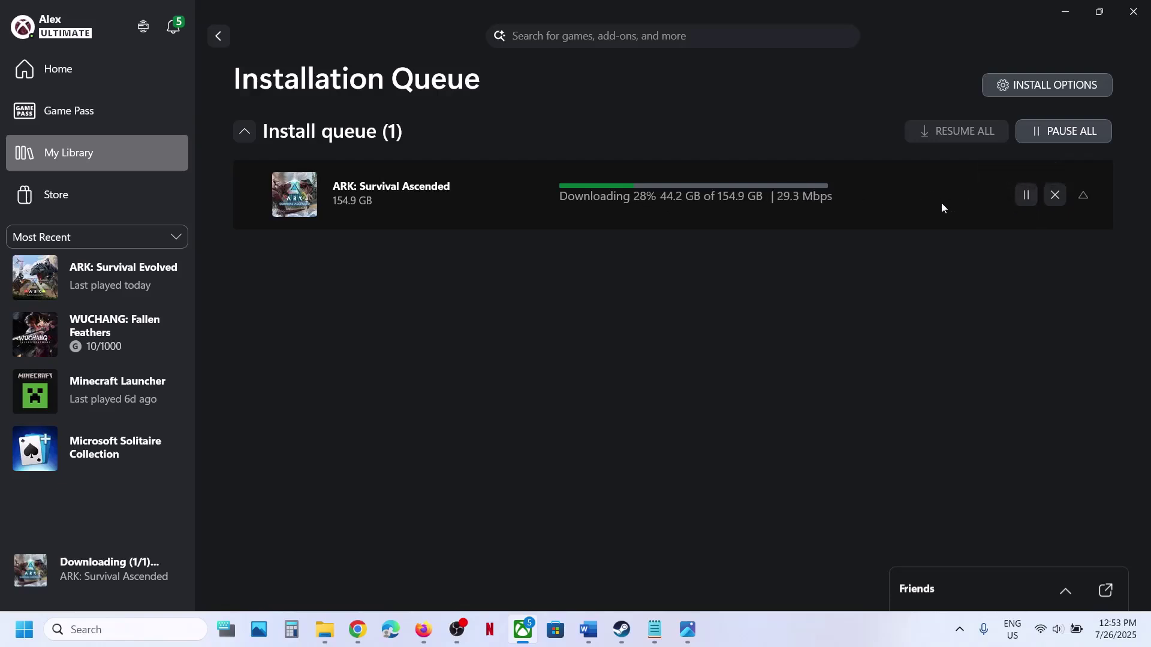
{"action": "left_click", "coordinate": [806, 642]}
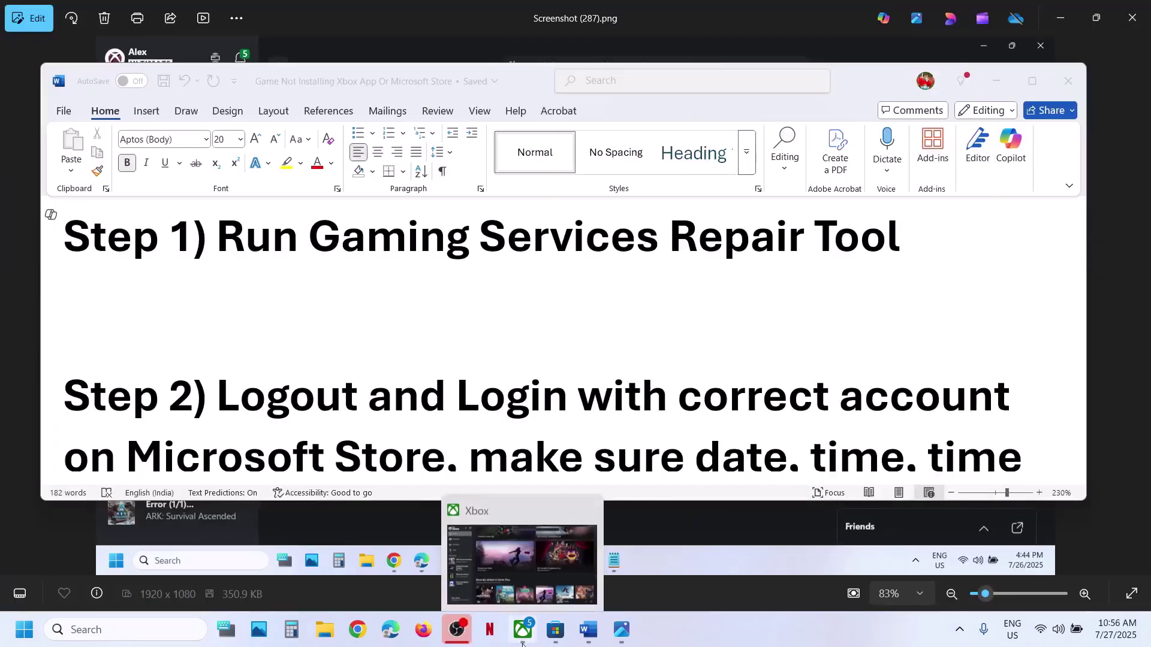
{"action": "left_click", "coordinate": [533, 624]}
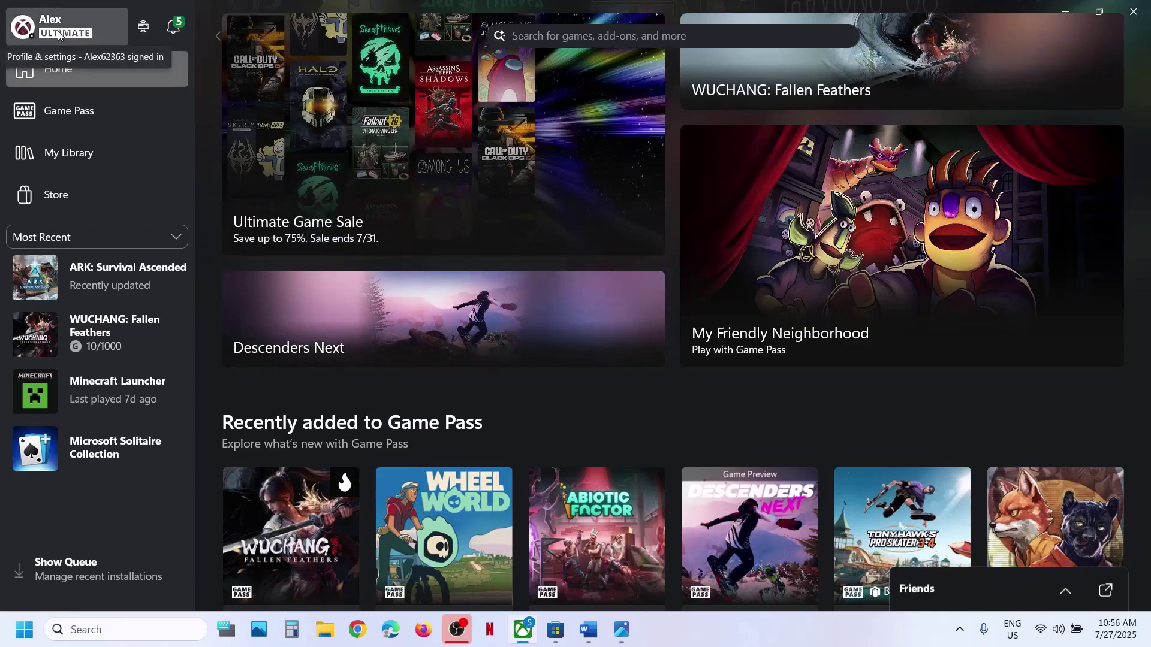
Step: Run the Gaming Services Repair Tool from Support, allow it, and close it when done
{"action": "left_click", "coordinate": [58, 35]}
{"action": "left_click", "coordinate": [70, 179]}
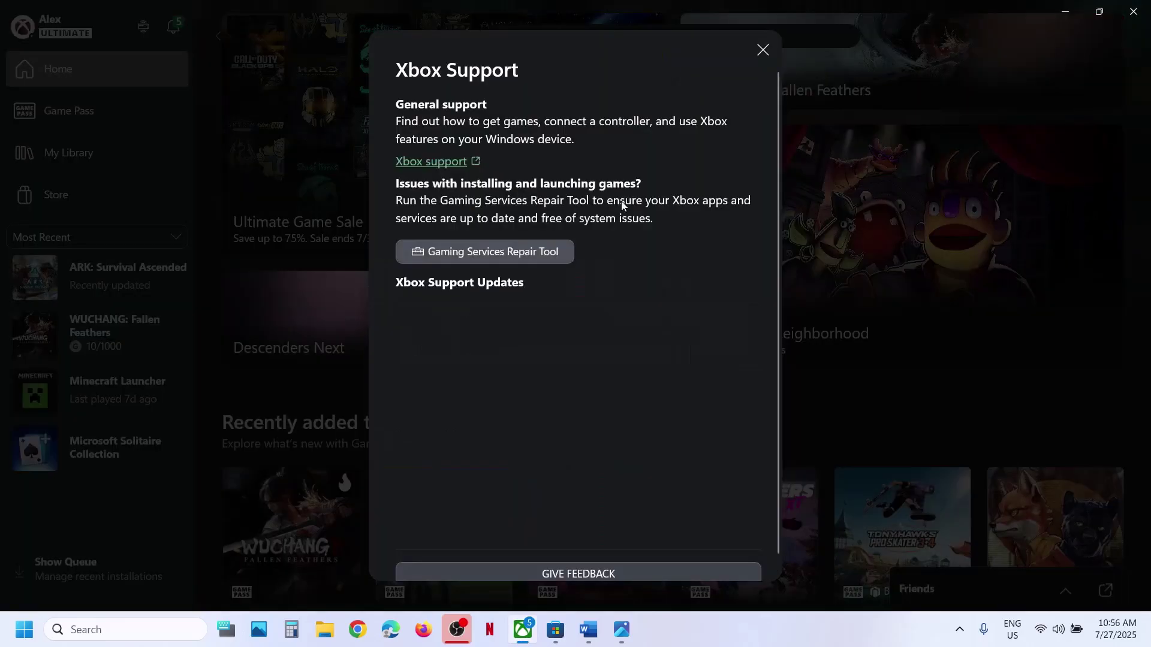
{"action": "left_click", "coordinate": [511, 254]}
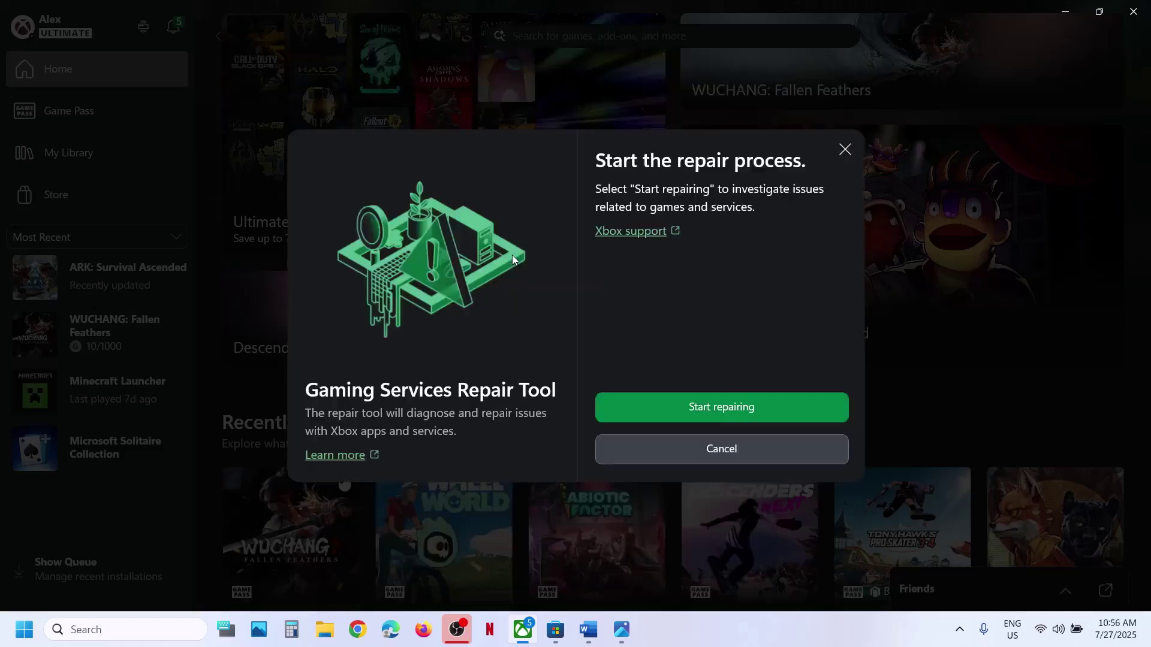
{"action": "left_click", "coordinate": [638, 400]}
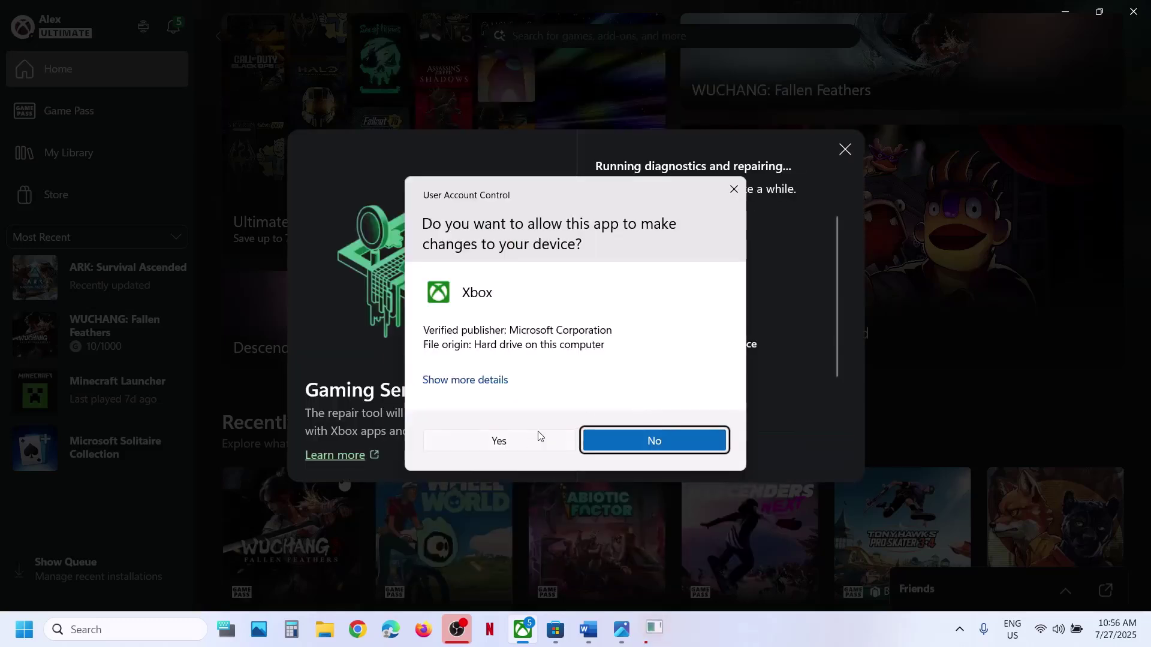
{"action": "left_click", "coordinate": [519, 443]}
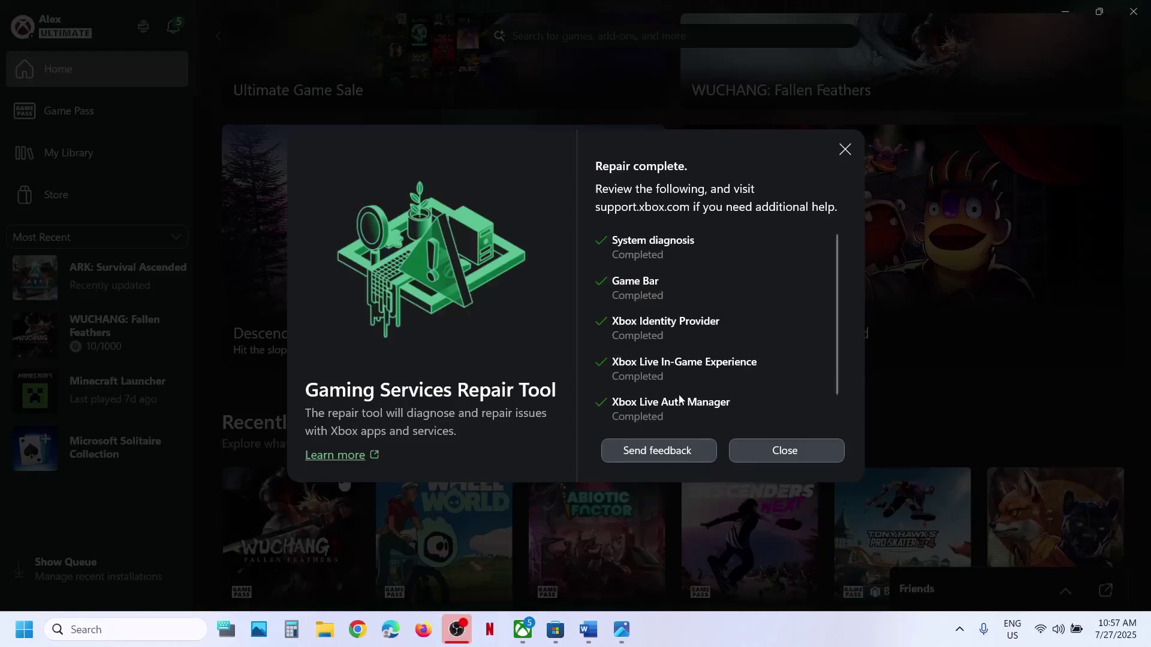
{"action": "left_click", "coordinate": [771, 459]}
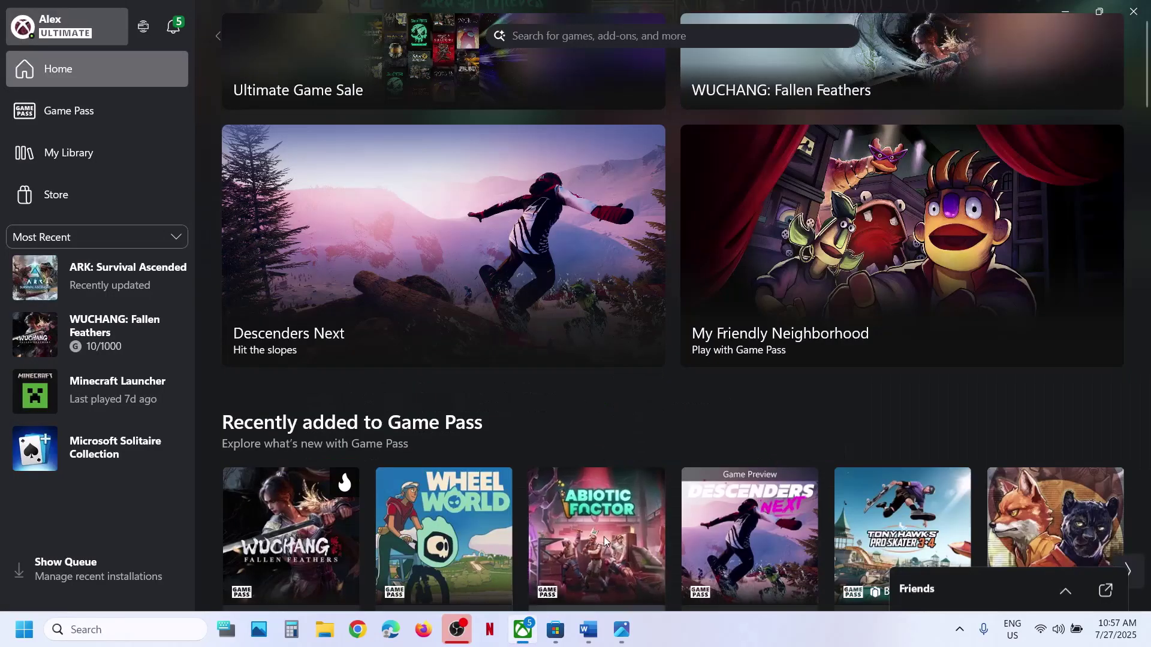
Step: Copy the 'Gaming Services Repair Tool' heading from the Word notes into a new browser window
{"action": "left_click", "coordinate": [589, 630]}
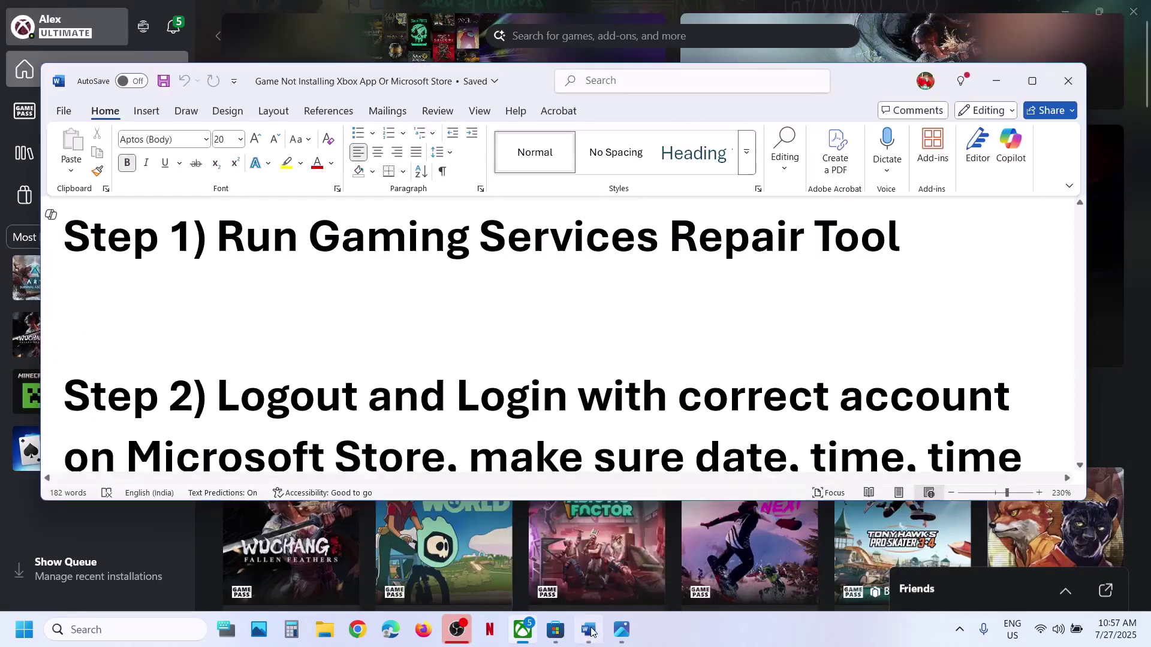
{"action": "left_click_drag", "start_coordinate": [899, 240], "coordinate": [412, 237]}
{"action": "key", "text": "ctrl+c"}
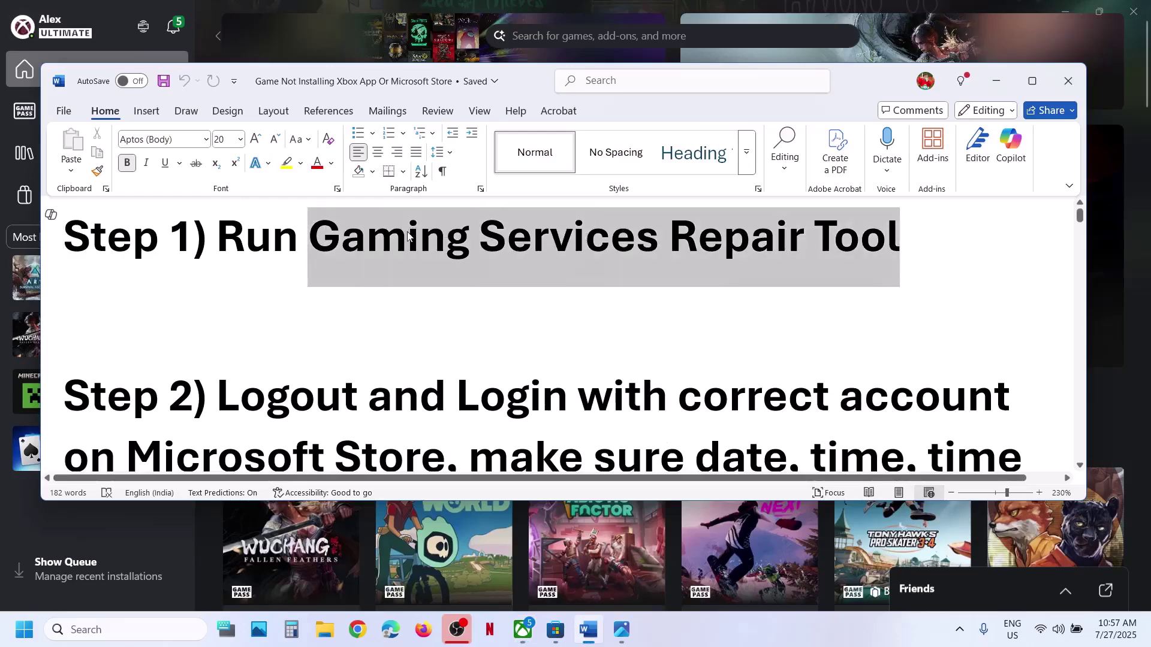
{"action": "left_click", "coordinate": [358, 629]}
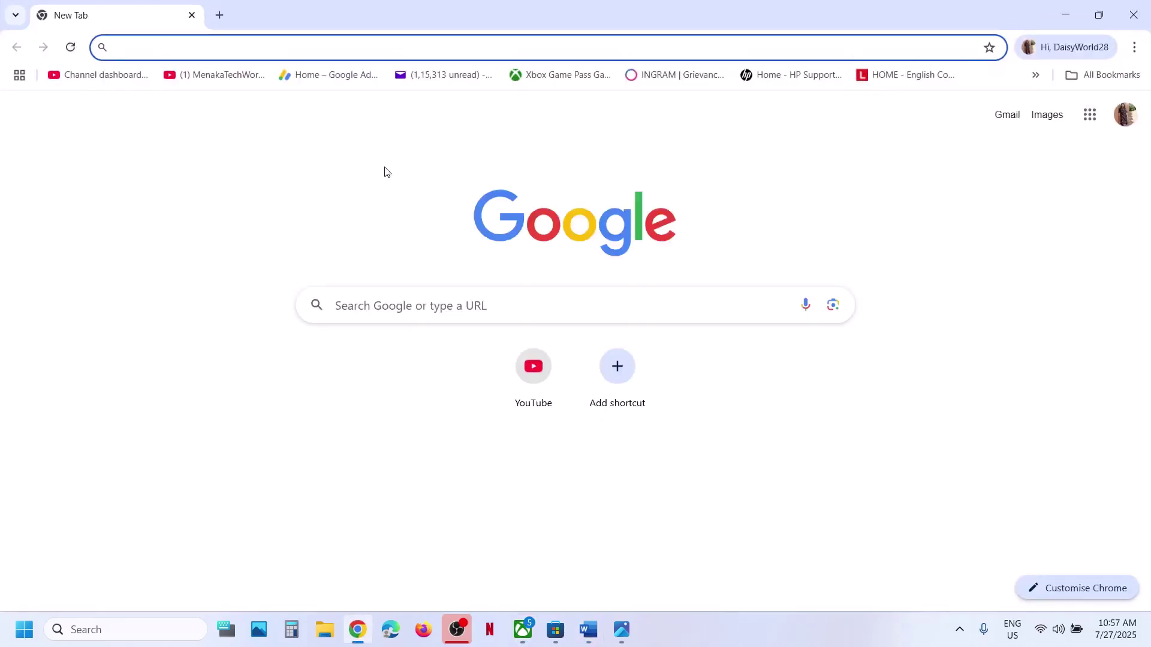
Step: Search 'Gaming Services Repair Tool', open its support article, and download the PC version
{"action": "key", "text": "ctrl+v"}
{"action": "key", "text": "Return"}
{"action": "left_click", "coordinate": [249, 264]}
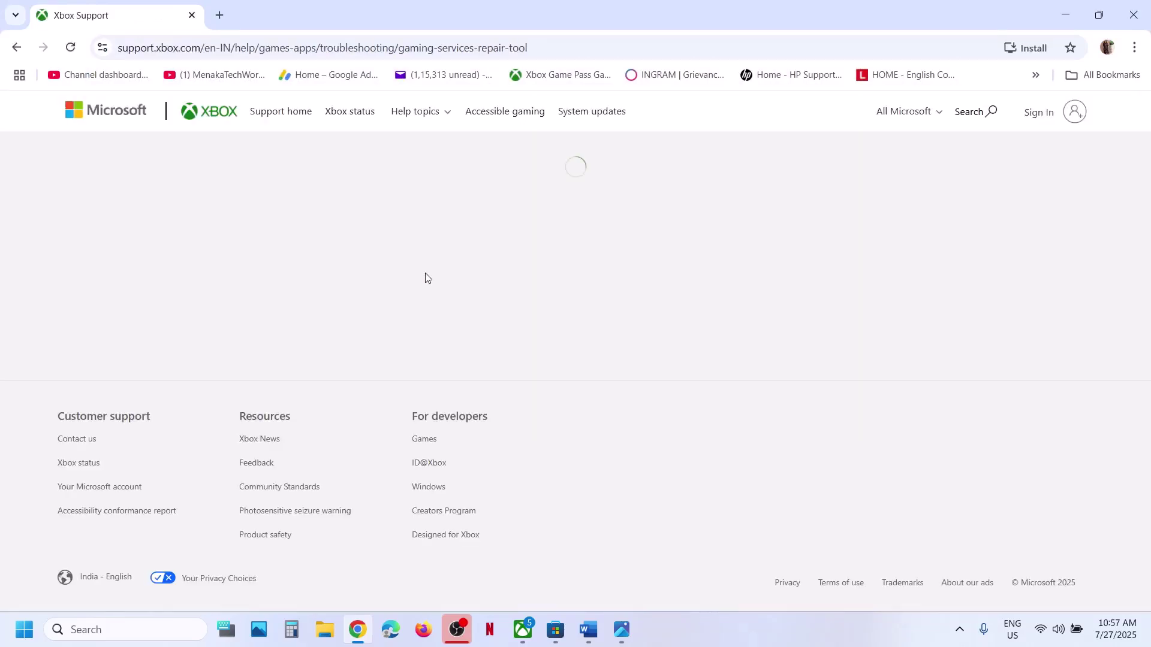
{"action": "scroll", "coordinate": [314, 351], "scroll_direction": "down", "scroll_amount": 2}
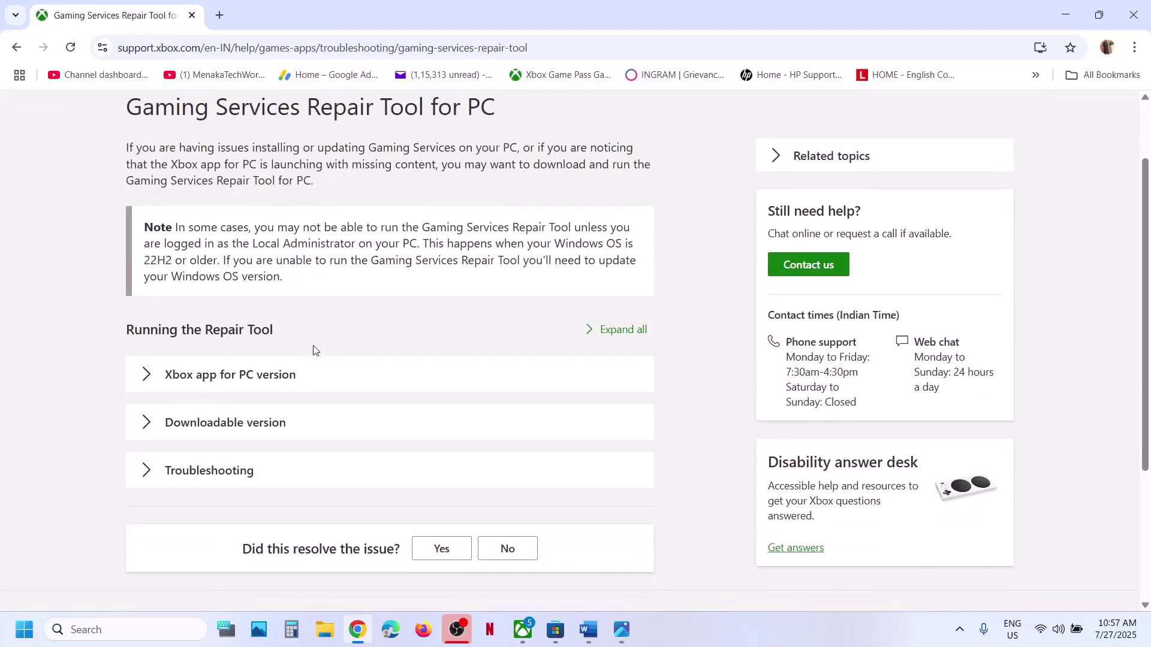
{"action": "left_click", "coordinate": [224, 429]}
{"action": "scroll", "coordinate": [229, 427], "scroll_direction": "down", "scroll_amount": 8}
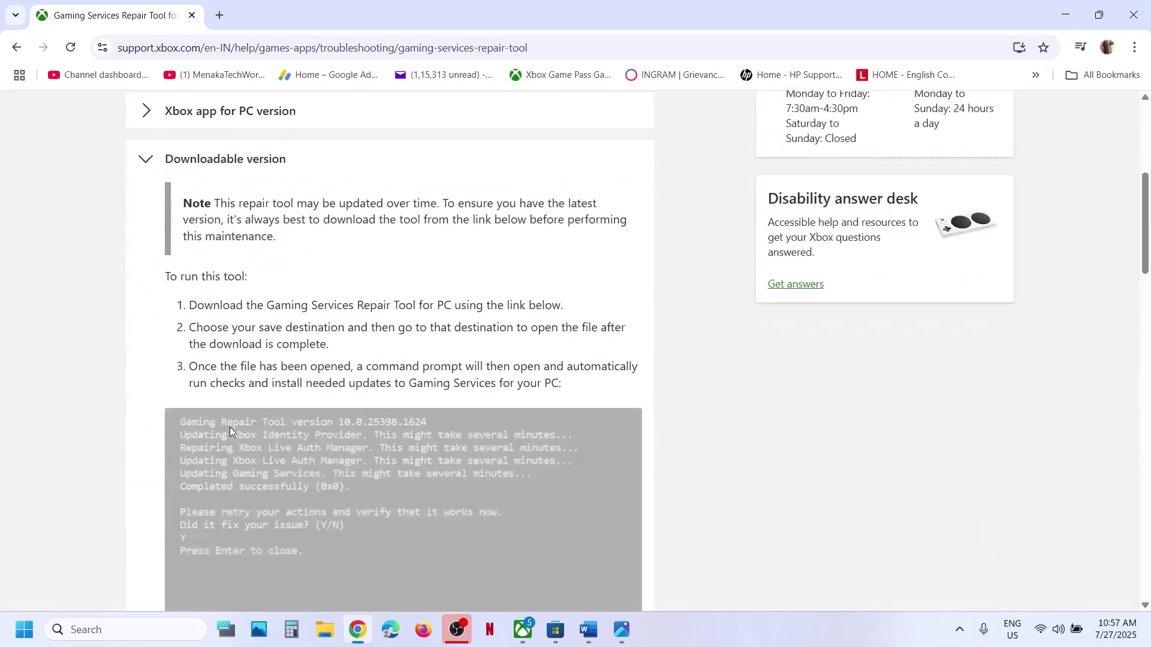
{"action": "scroll", "coordinate": [229, 427], "scroll_direction": "down", "scroll_amount": 3}
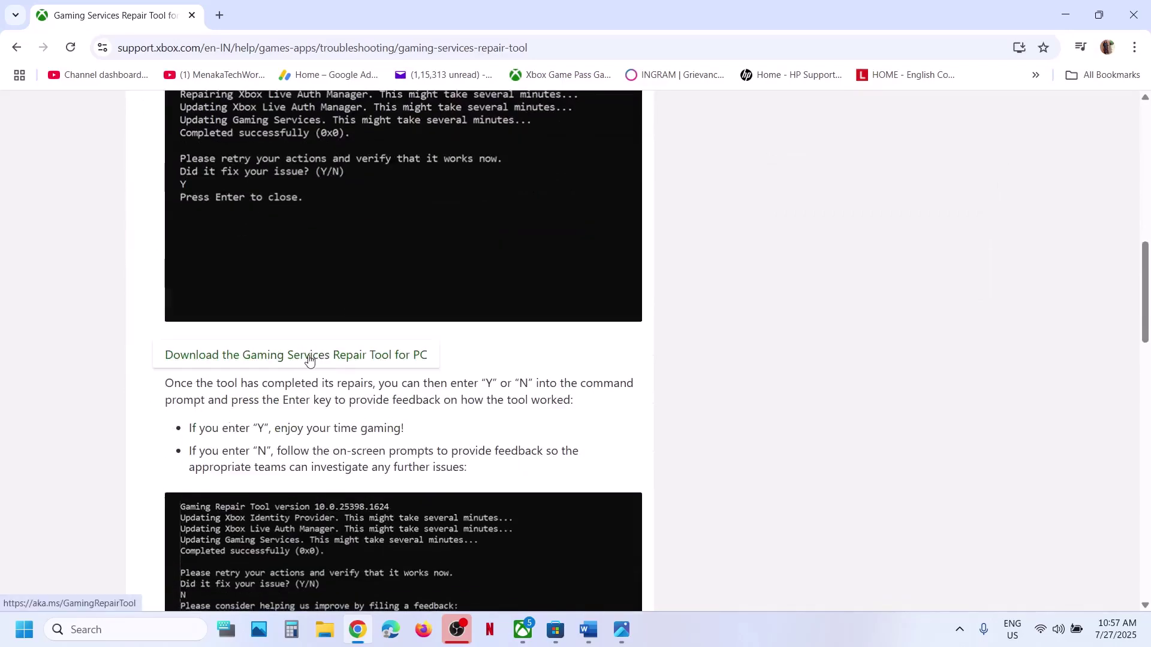
{"action": "left_click", "coordinate": [310, 359]}
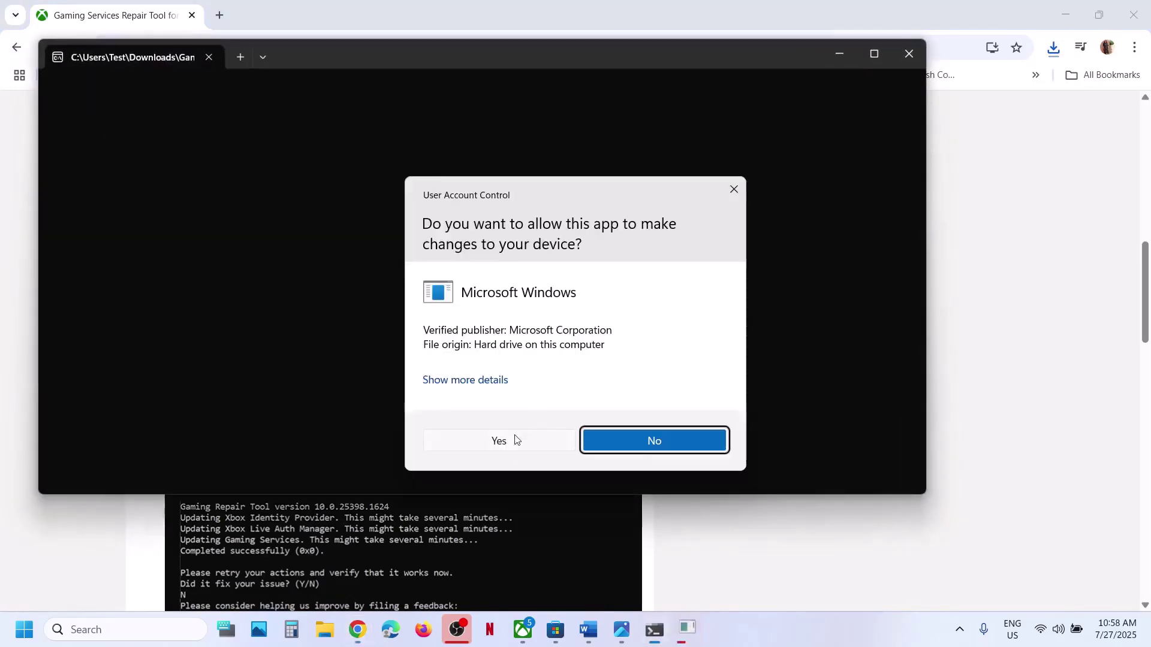
Step: Allow GamingRepairTool to run until every step reports 0x0, then close its console
{"action": "left_click", "coordinate": [512, 442]}
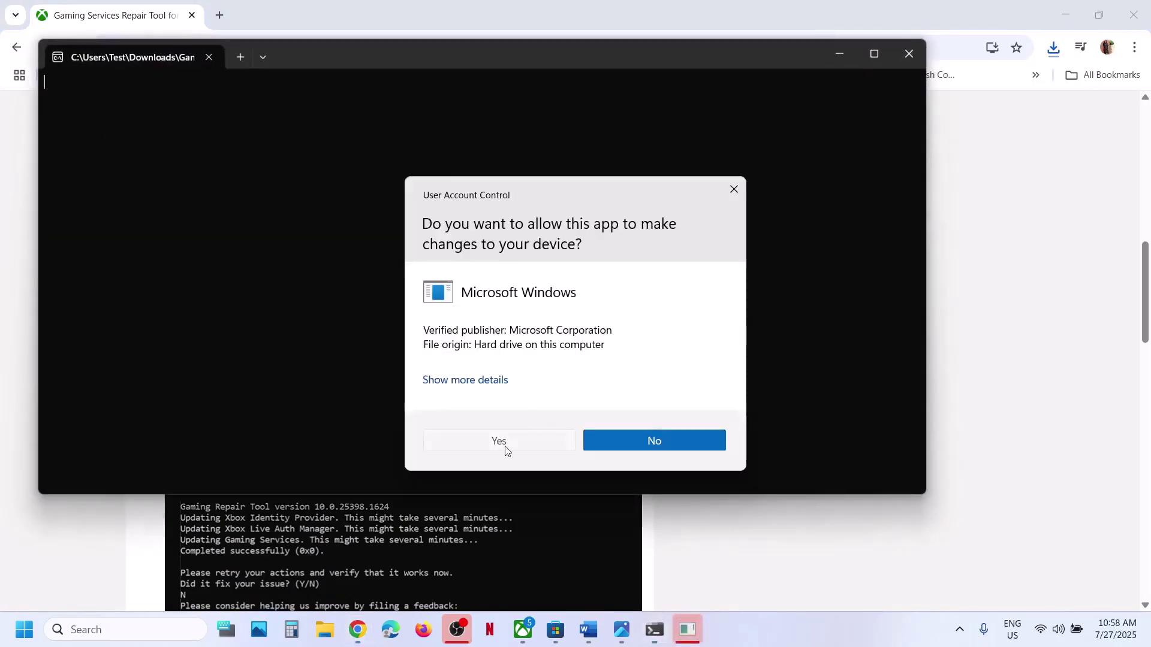
{"action": "left_click", "coordinate": [410, 159]}
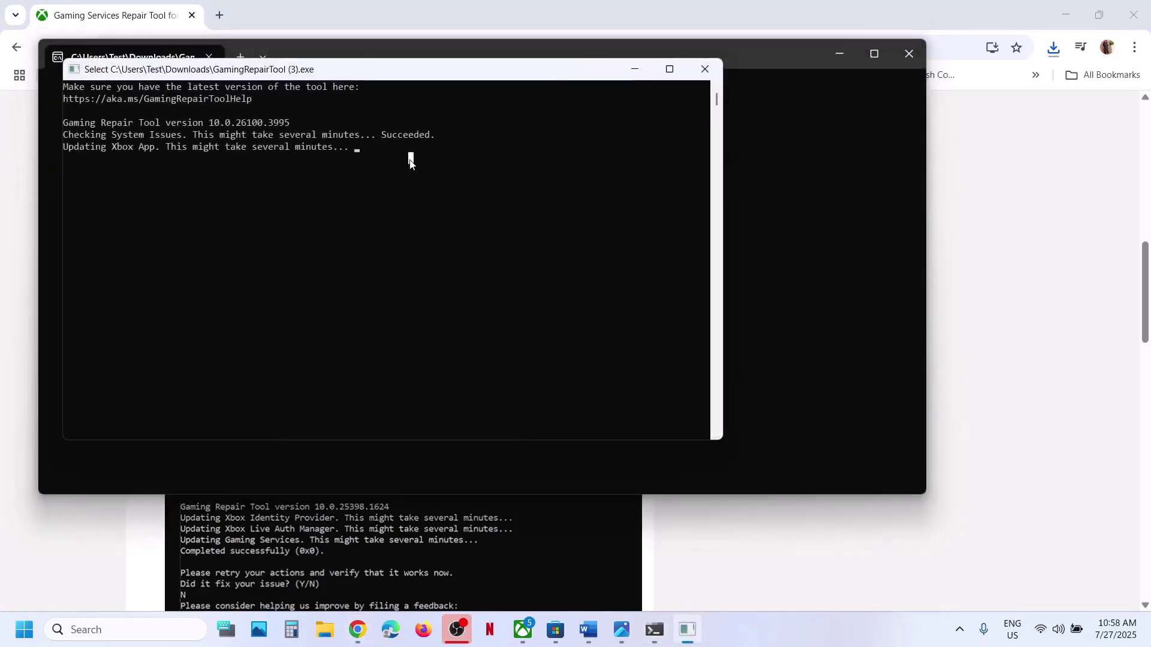
{"action": "key", "text": "Escape"}
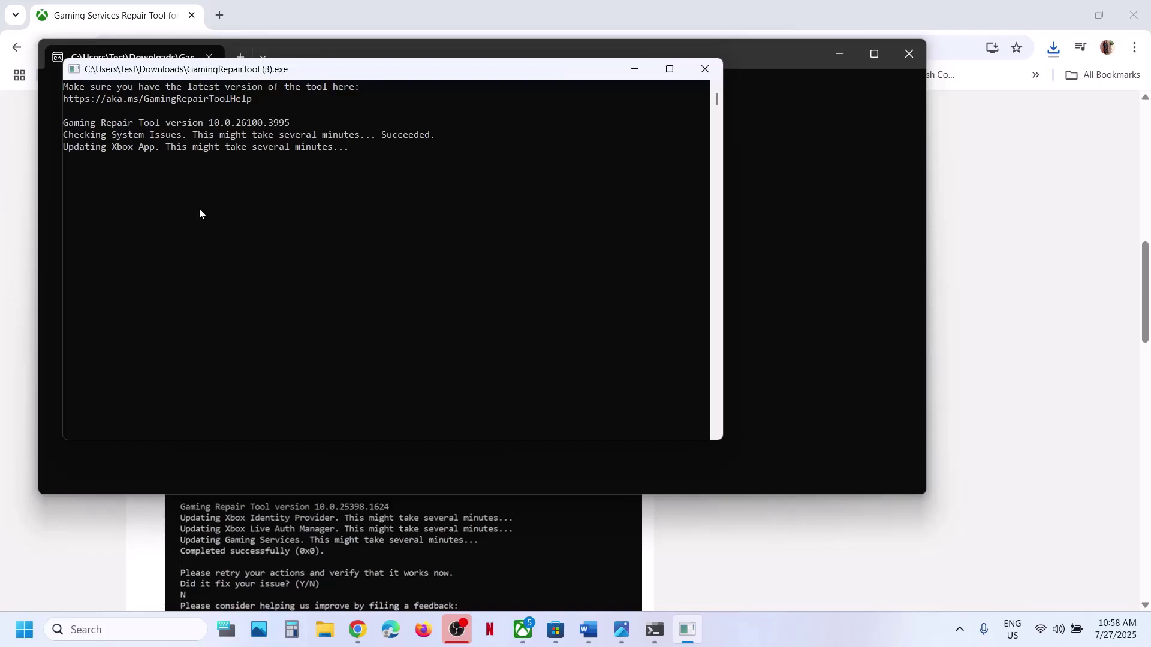
{"action": "left_click", "coordinate": [260, 207]}
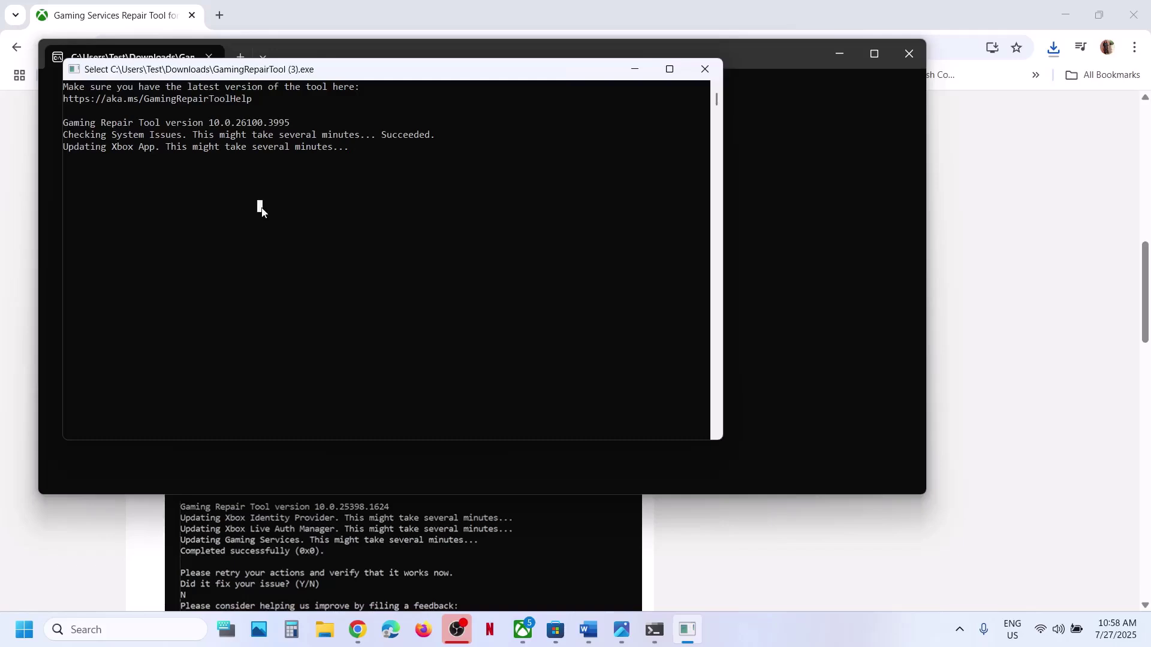
{"action": "key", "text": "Escape"}
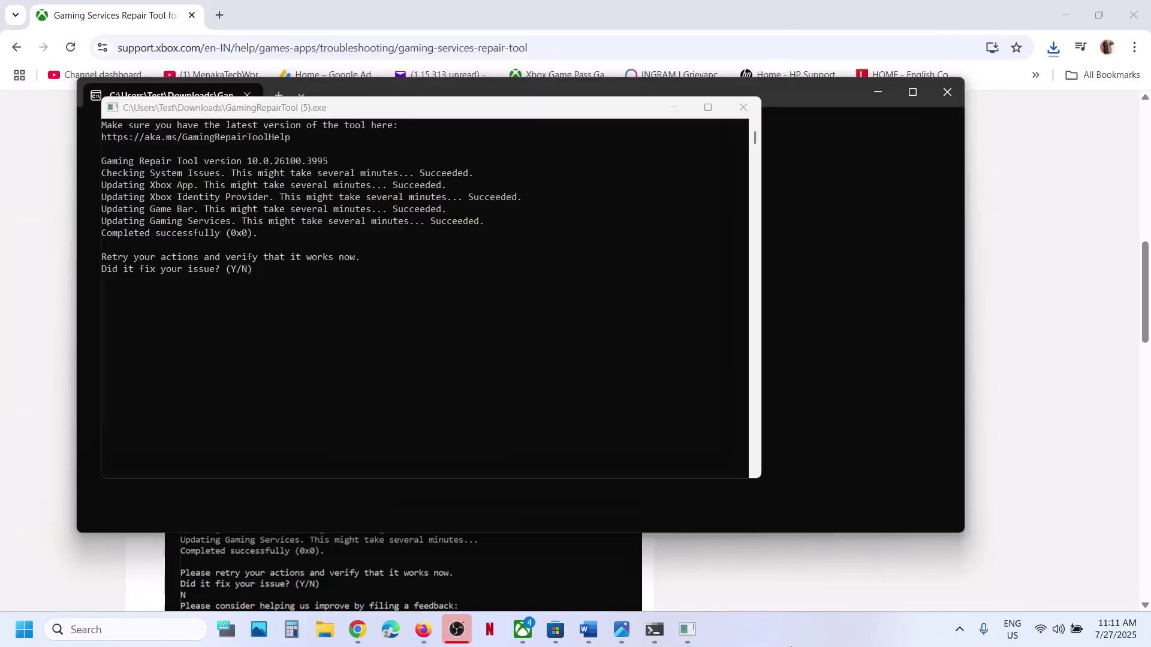
{"action": "left_click", "coordinate": [107, 239]}
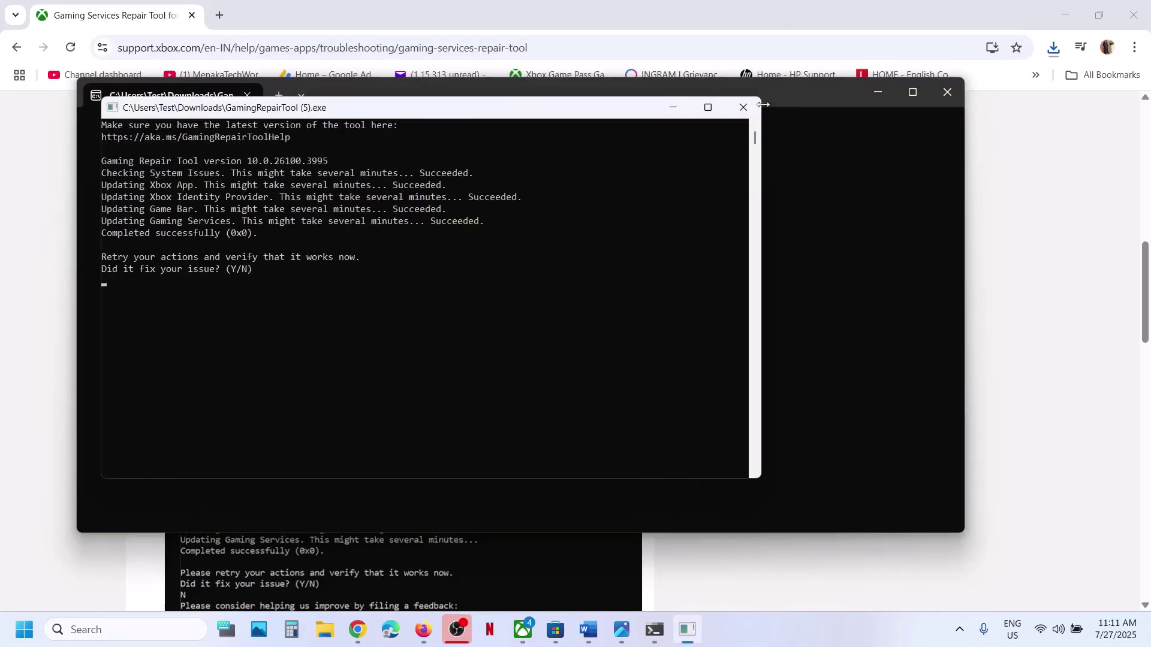
{"action": "left_click_drag", "start_coordinate": [763, 105], "coordinate": [749, 108]}
{"action": "left_click", "coordinate": [739, 108]}
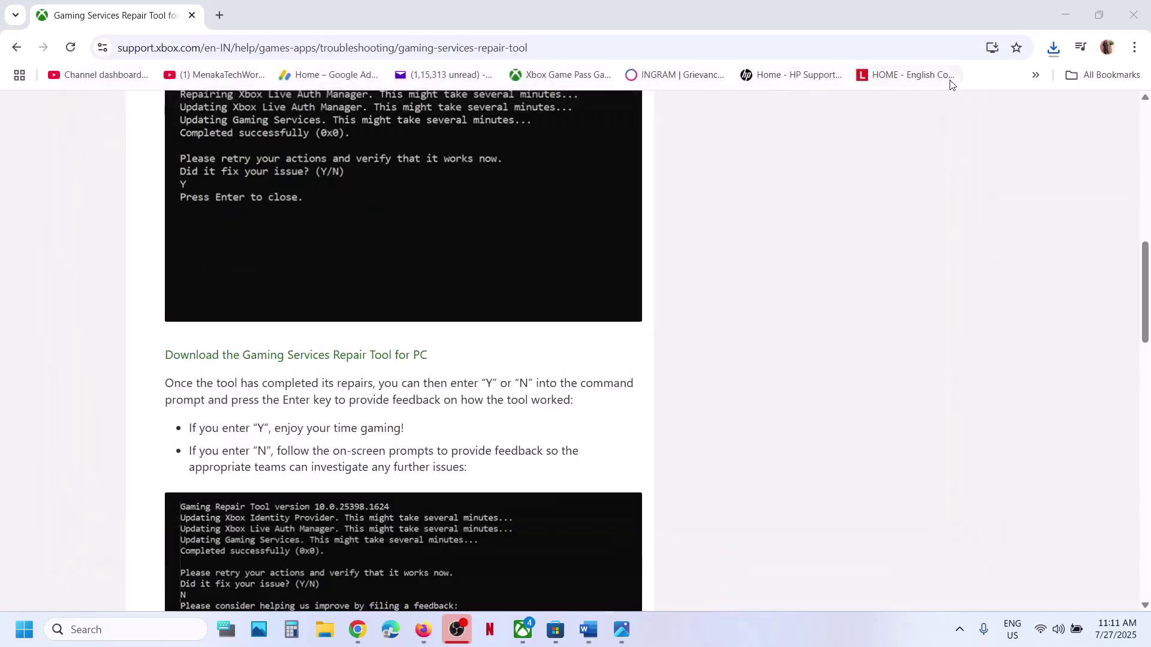
Step: Select the Step 2 note about re-logging into Microsoft Store, then minimize Word
{"action": "left_click", "coordinate": [523, 631]}
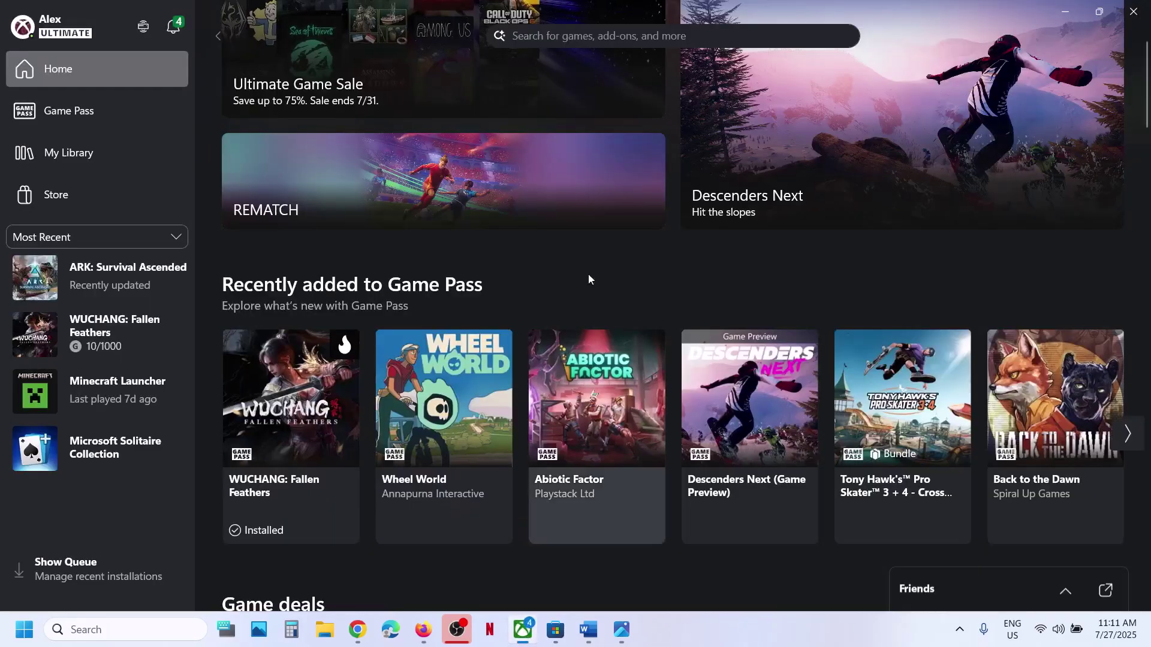
{"action": "left_click", "coordinate": [588, 629]}
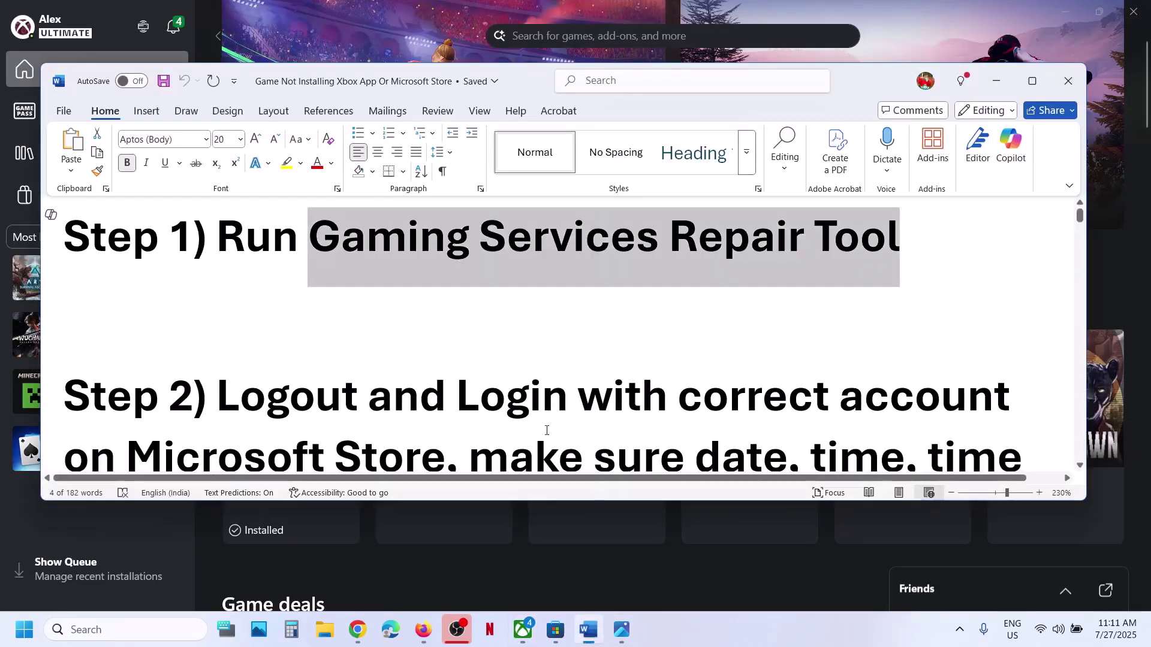
{"action": "scroll", "coordinate": [446, 394], "scroll_direction": "down", "scroll_amount": 1}
{"action": "left_click_drag", "start_coordinate": [270, 335], "coordinate": [445, 384]}
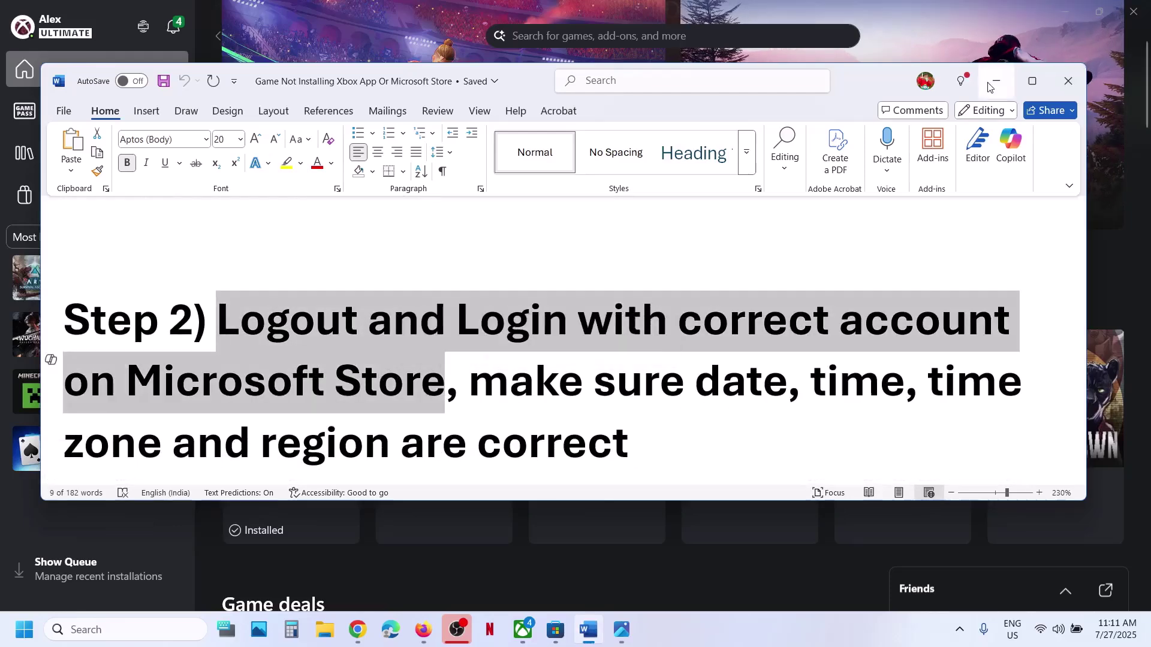
{"action": "left_click", "coordinate": [989, 86]}
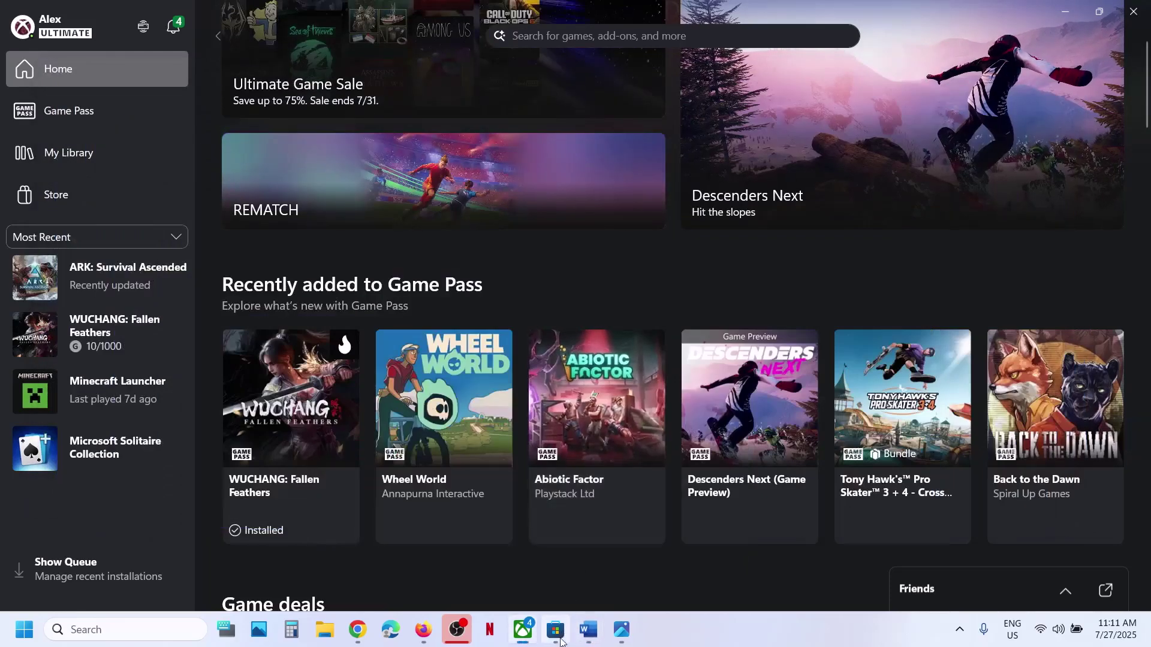
Step: Sign out of Microsoft Store and sign back in with the other account using its PIN
{"action": "left_click", "coordinate": [560, 638]}
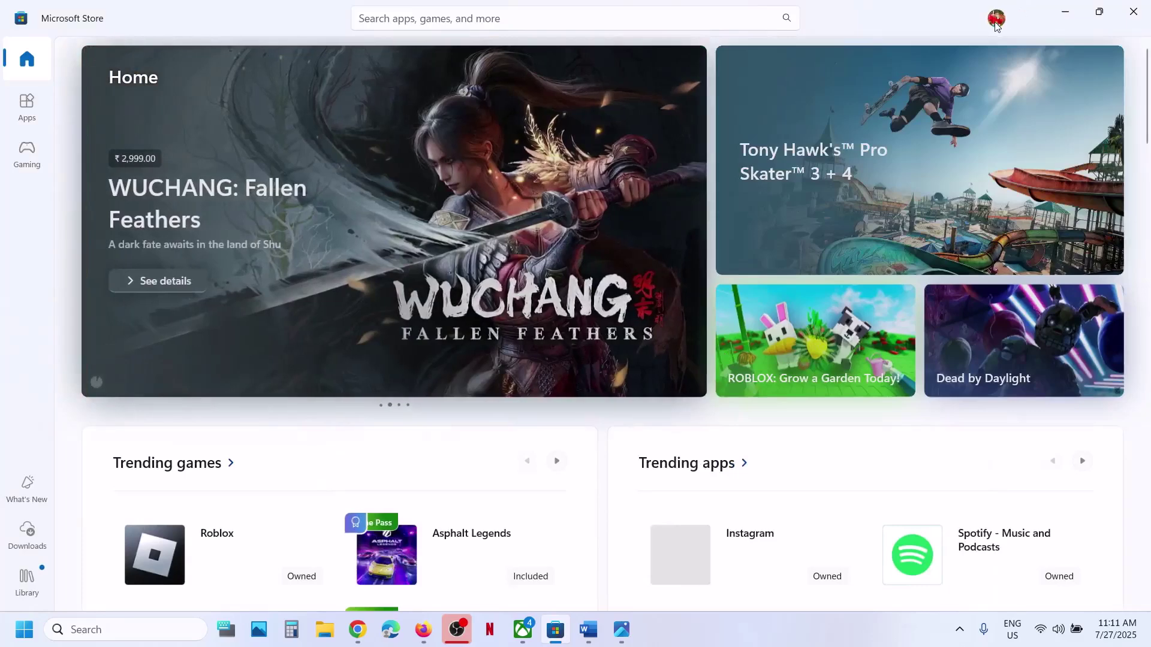
{"action": "left_click", "coordinate": [996, 21]}
{"action": "left_click", "coordinate": [837, 86]}
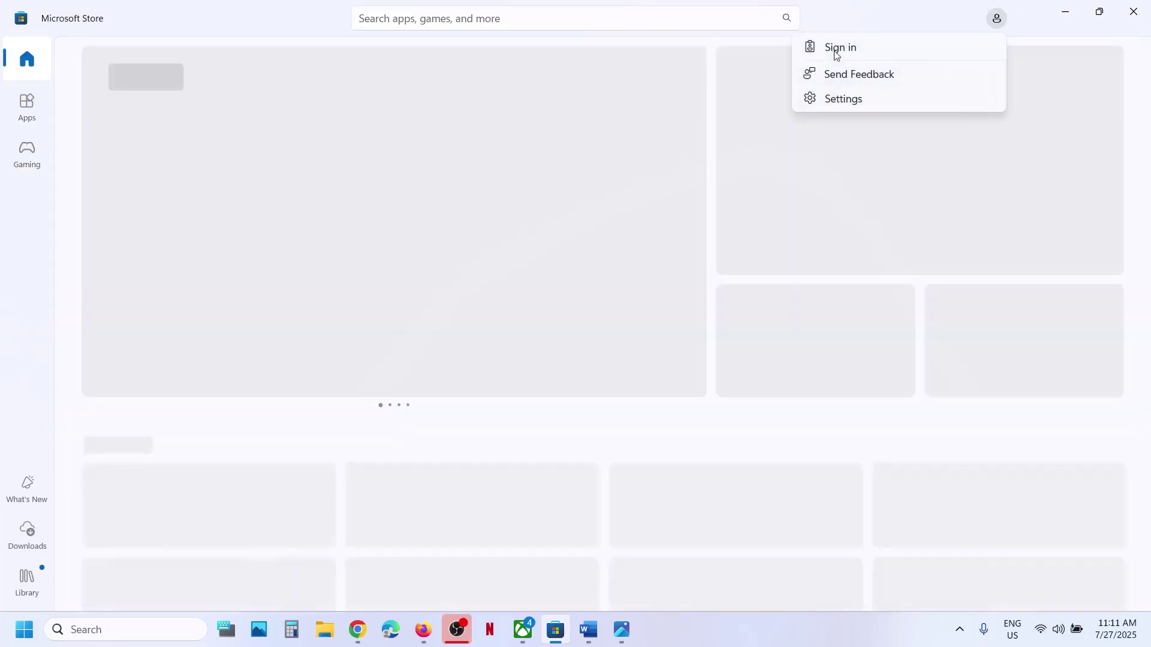
{"action": "left_click", "coordinate": [833, 50]}
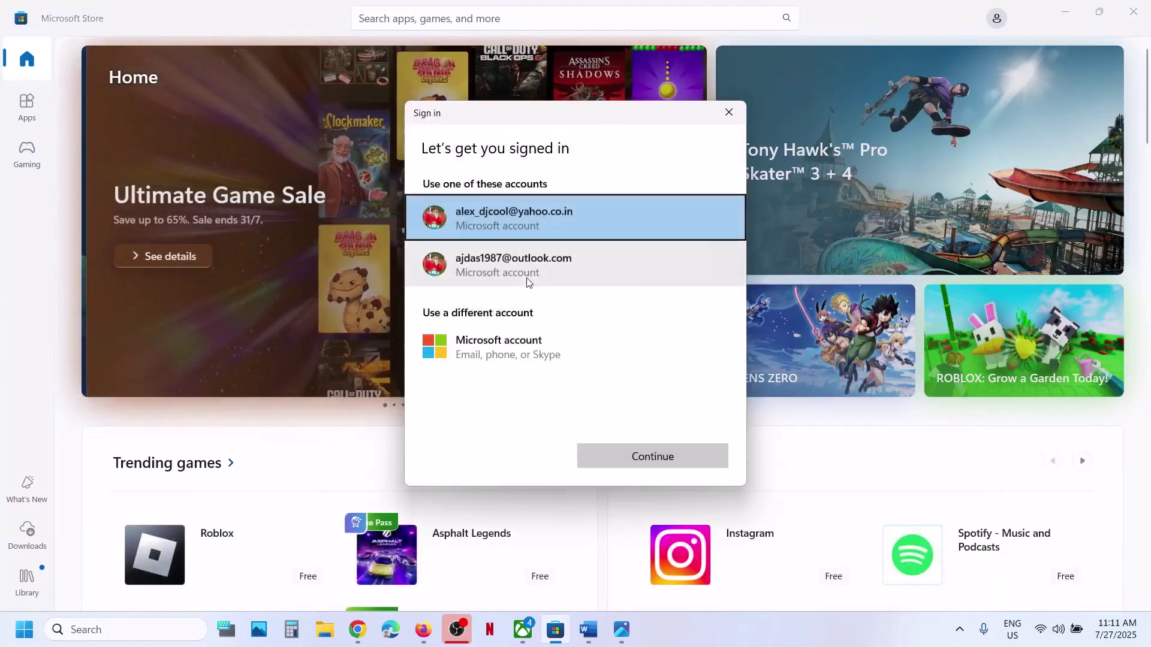
{"action": "left_click", "coordinate": [520, 270]}
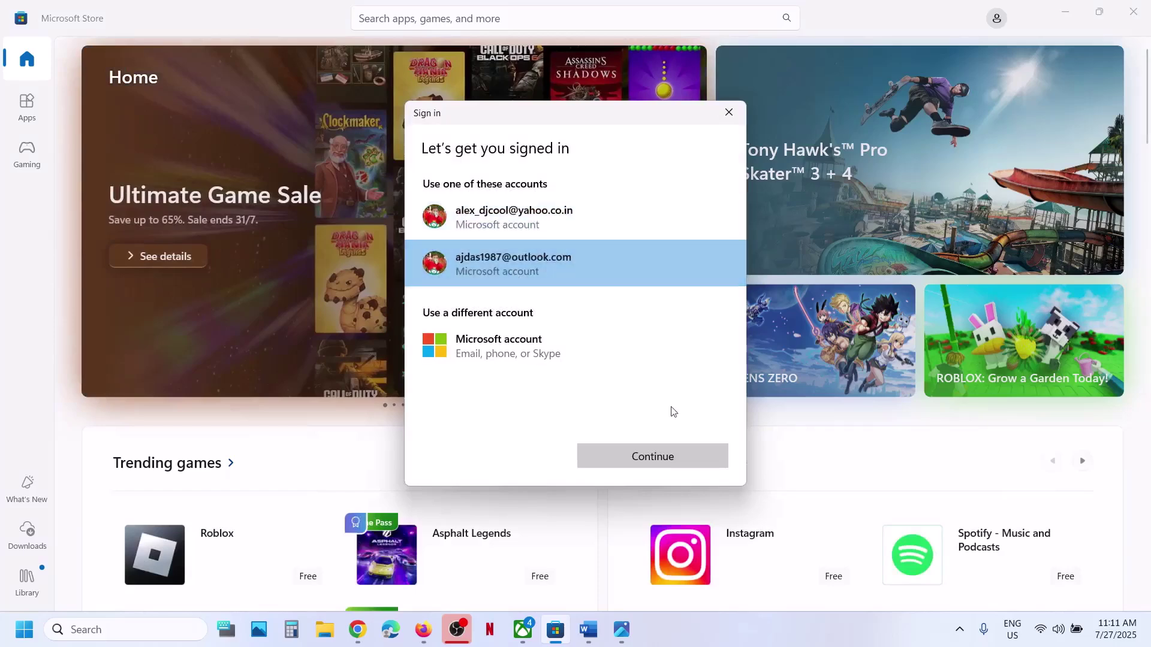
{"action": "left_click", "coordinate": [642, 458]}
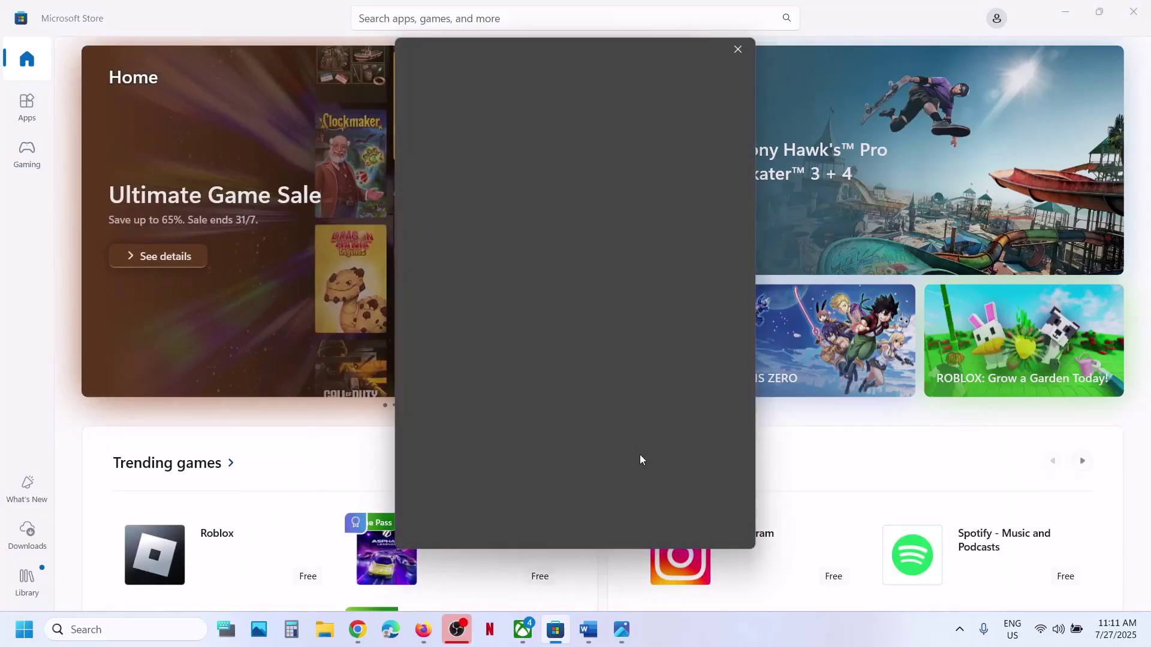
{"action": "type", "text": "••••"}
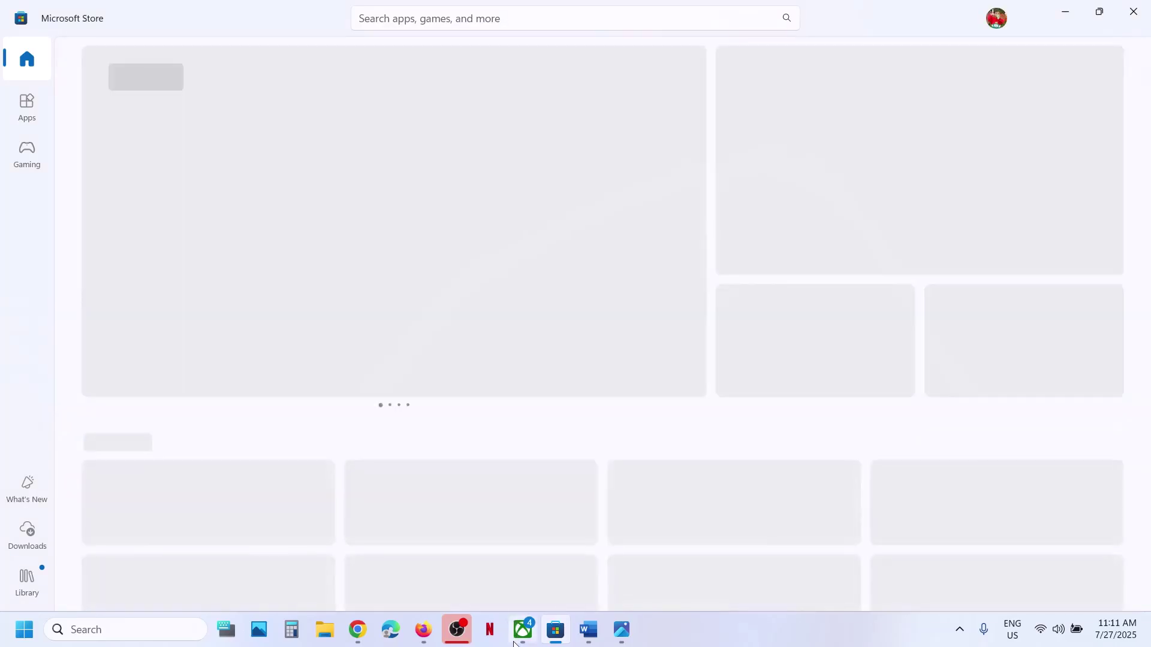
{"action": "left_click", "coordinate": [515, 640]}
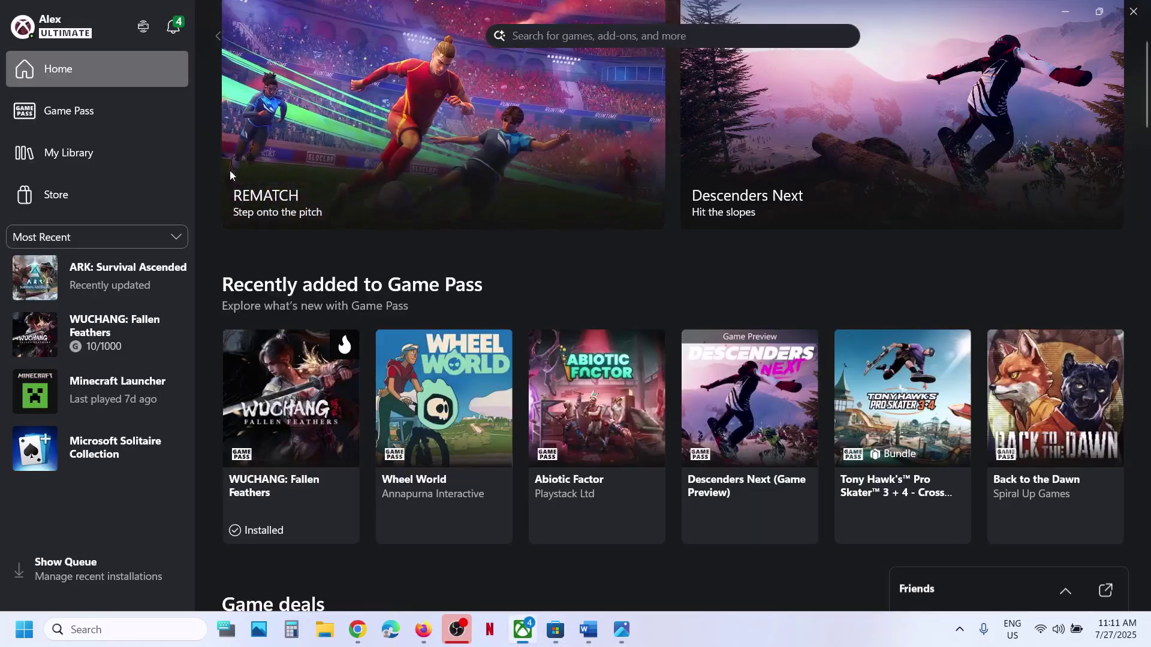
Step: Sign out of the Xbox app and back in with the other Microsoft account, confirming Let's go
{"action": "left_click", "coordinate": [69, 37]}
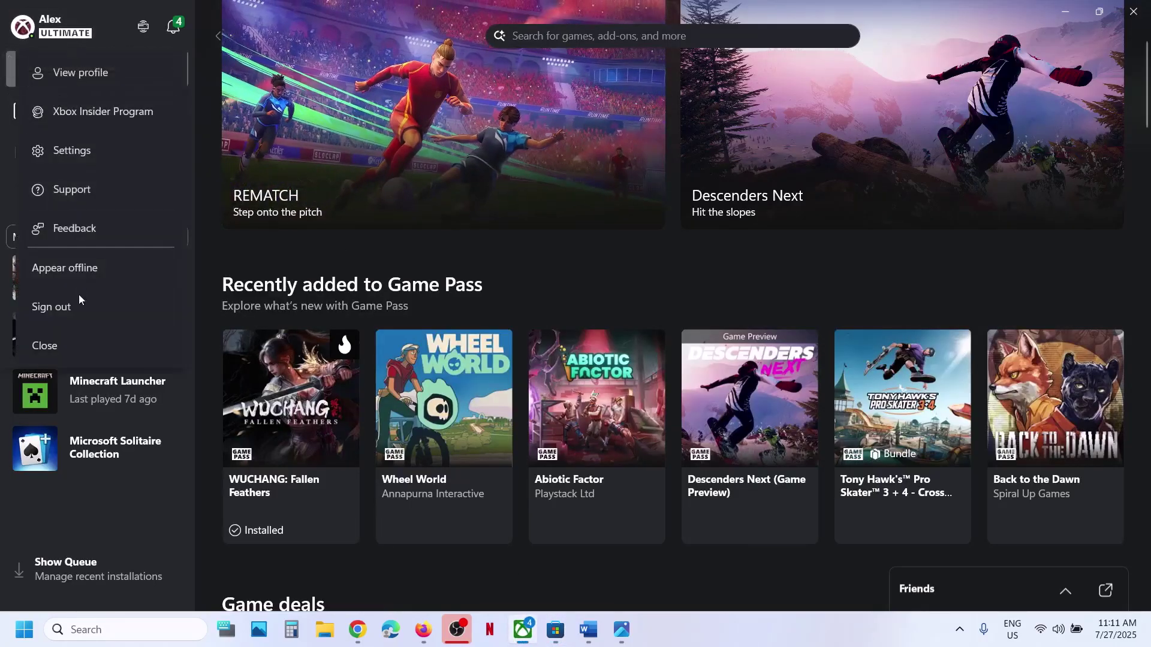
{"action": "left_click", "coordinate": [72, 322]}
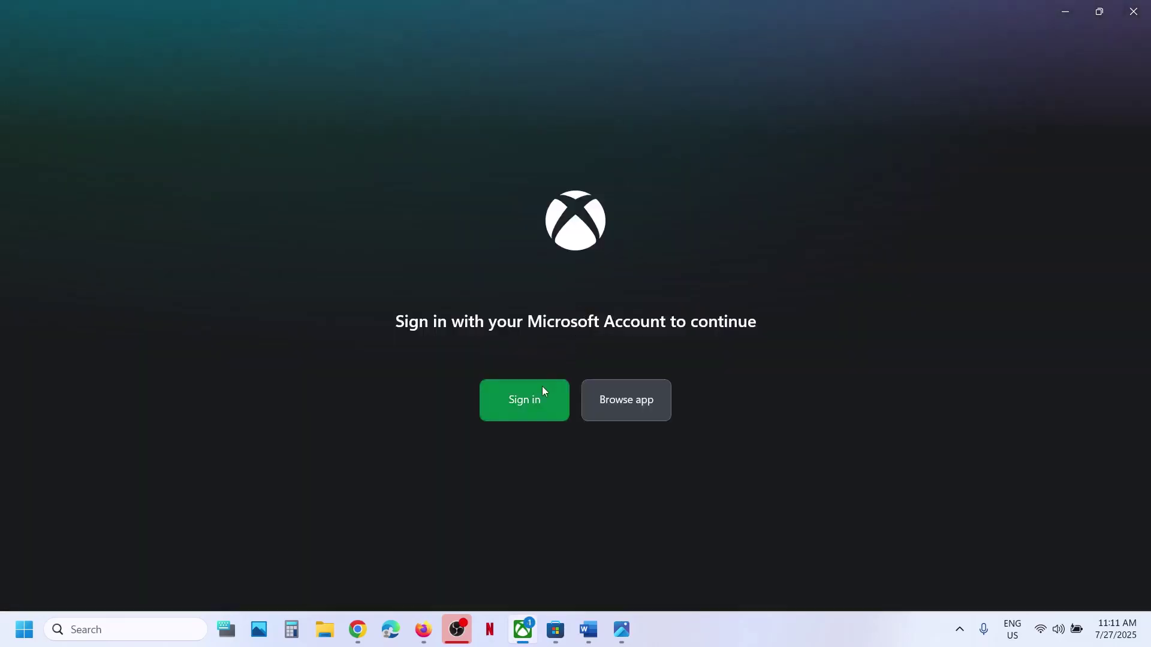
{"action": "left_click", "coordinate": [542, 391]}
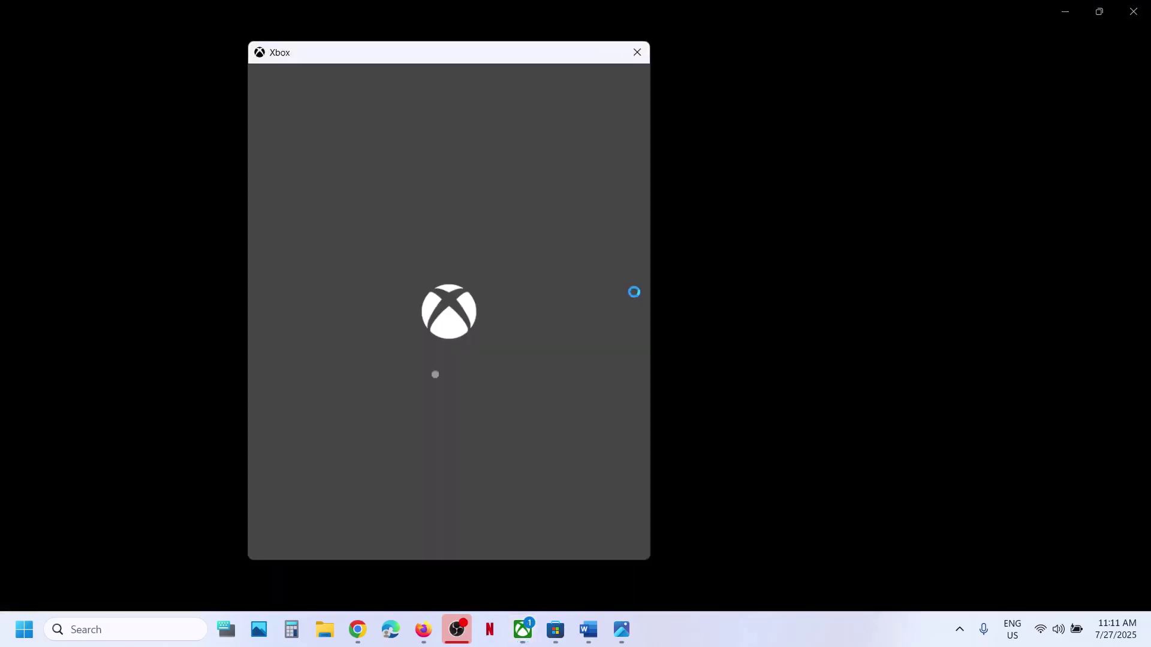
{"action": "left_click", "coordinate": [423, 270]}
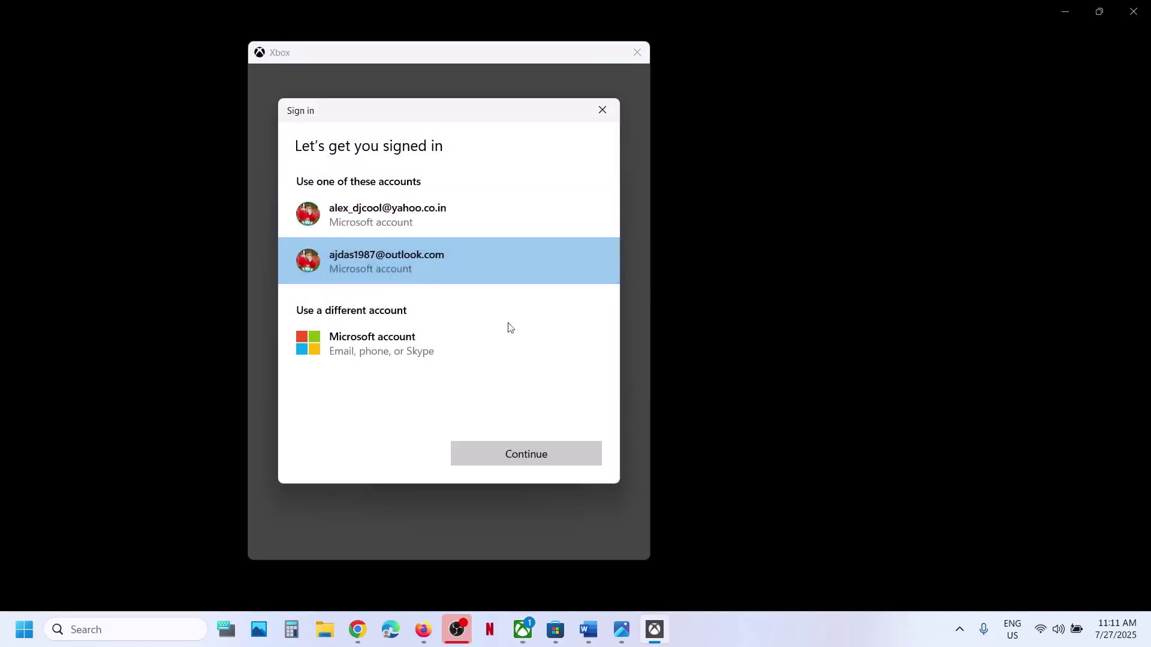
{"action": "left_click", "coordinate": [504, 455]}
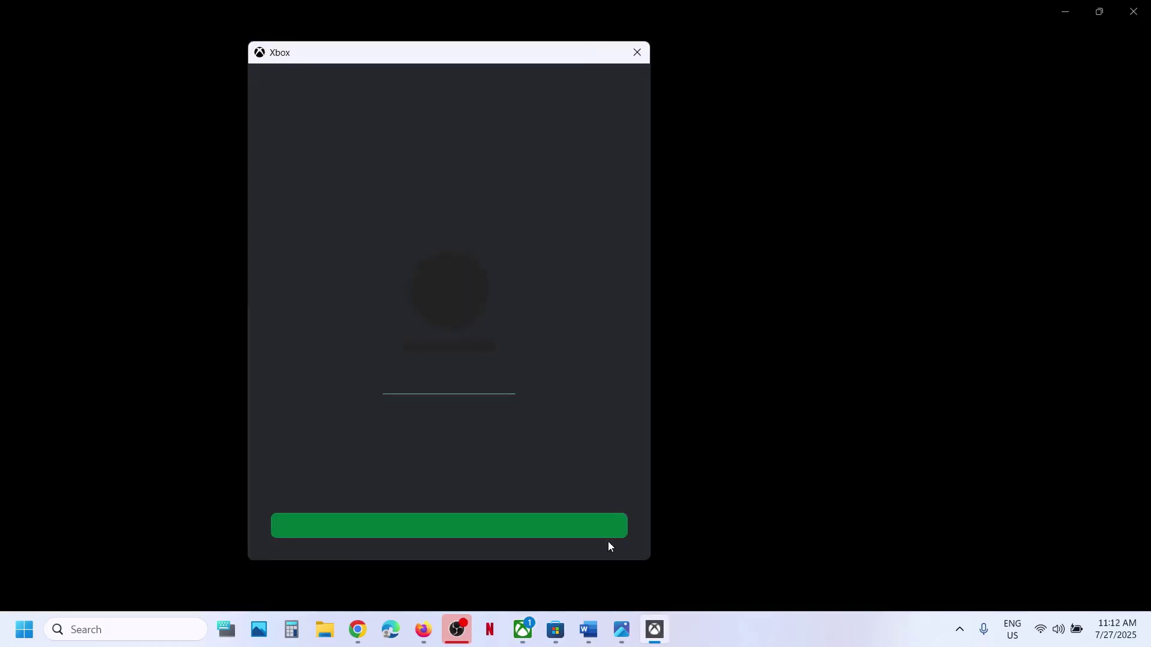
{"action": "left_click", "coordinate": [542, 525]}
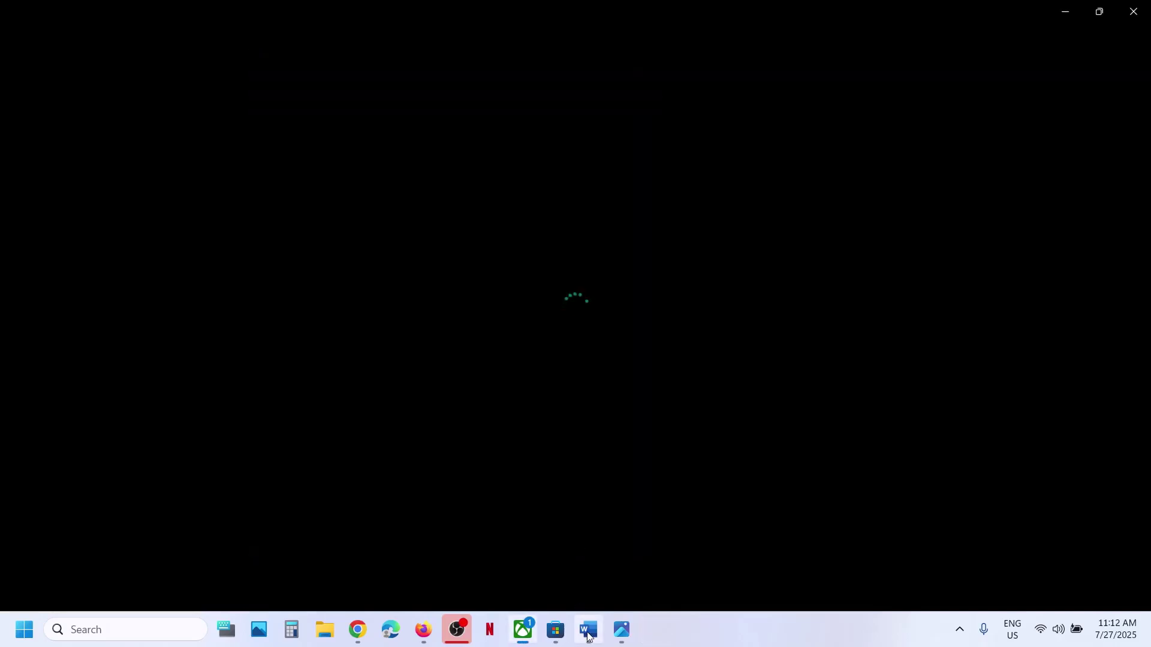
Step: Select Step 2's date/time sentence in the guide and open Adjust date and time from the clock
{"action": "key", "text": "alt+Tab"}
{"action": "scroll", "coordinate": [491, 386], "scroll_direction": "down", "scroll_amount": 1}
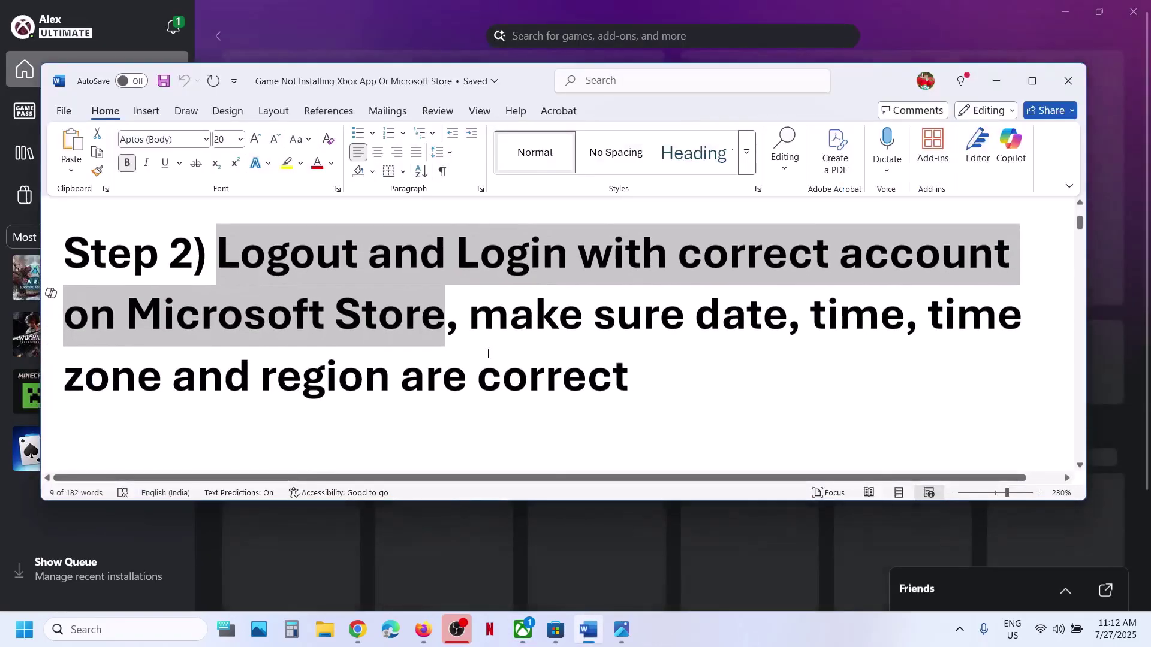
{"action": "left_click_drag", "start_coordinate": [469, 314], "coordinate": [629, 381]}
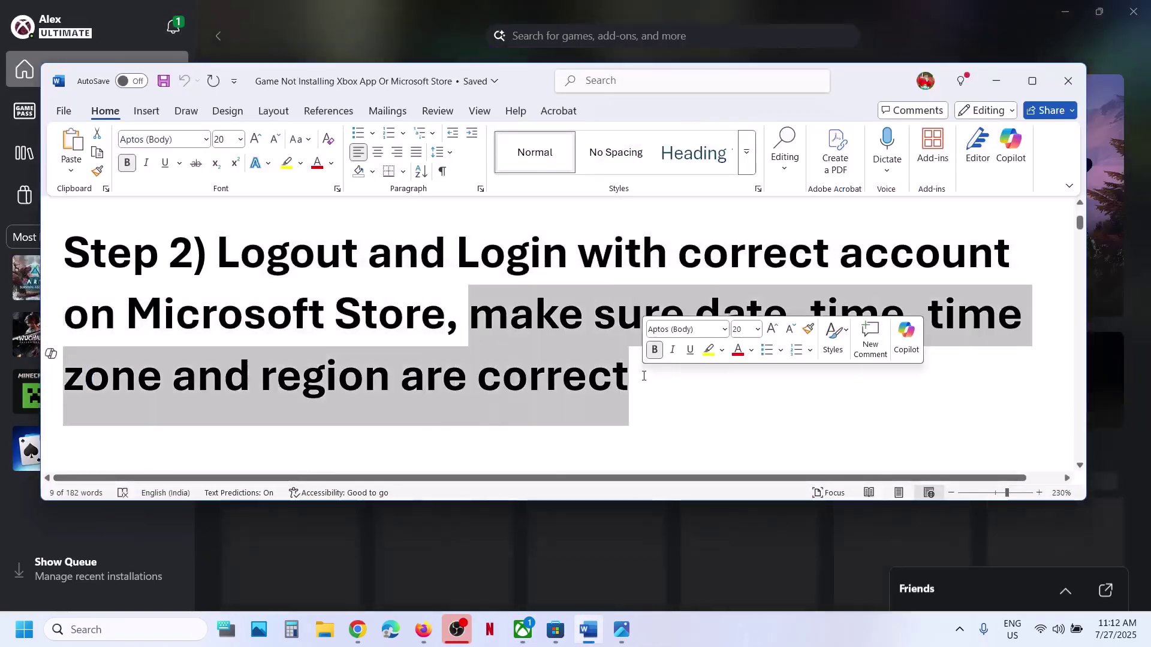
{"action": "right_click", "coordinate": [1109, 638]}
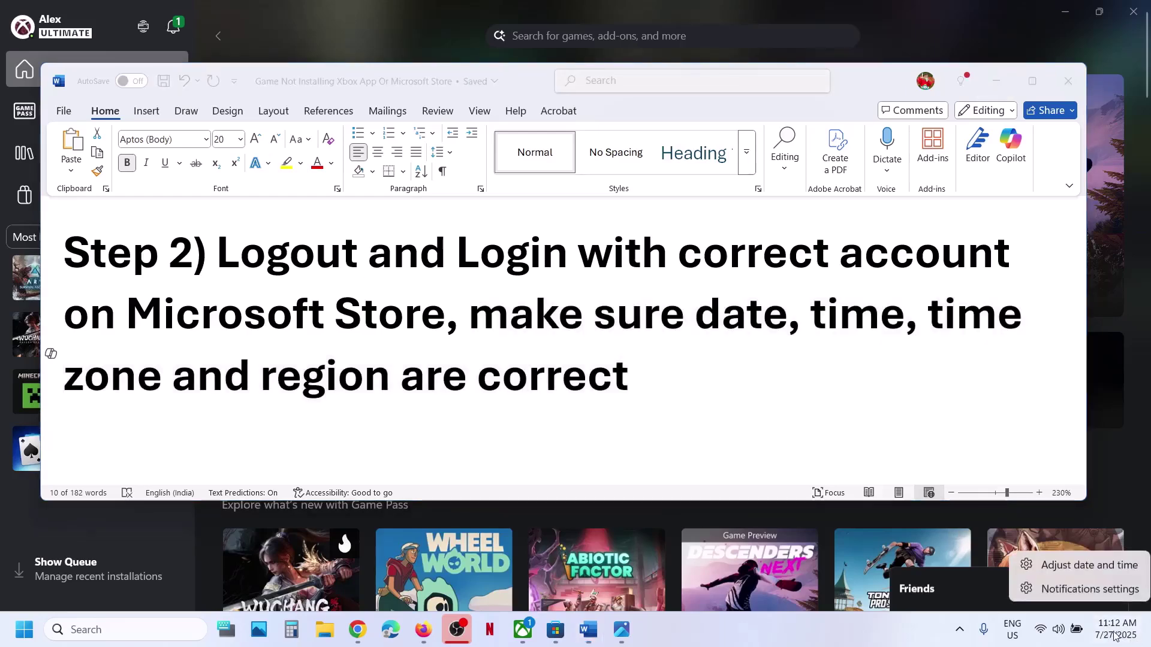
{"action": "left_click", "coordinate": [1105, 566]}
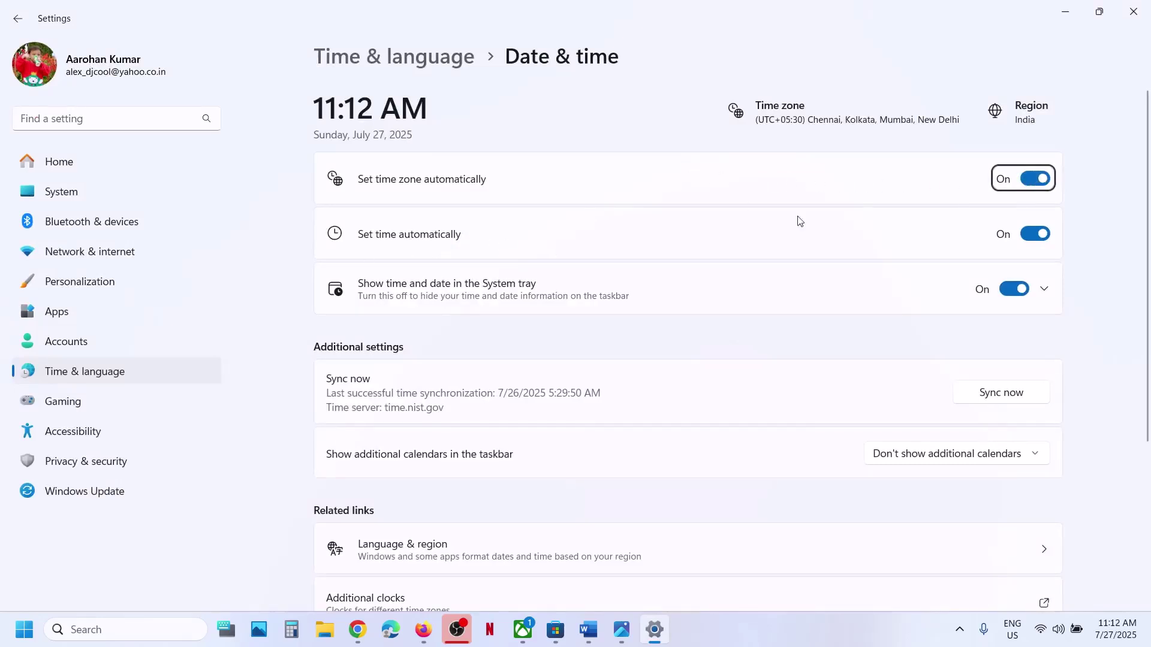
Step: Sync the clock with time.nist.gov, keep Country or region as India, and close Settings
{"action": "left_click", "coordinate": [1008, 400]}
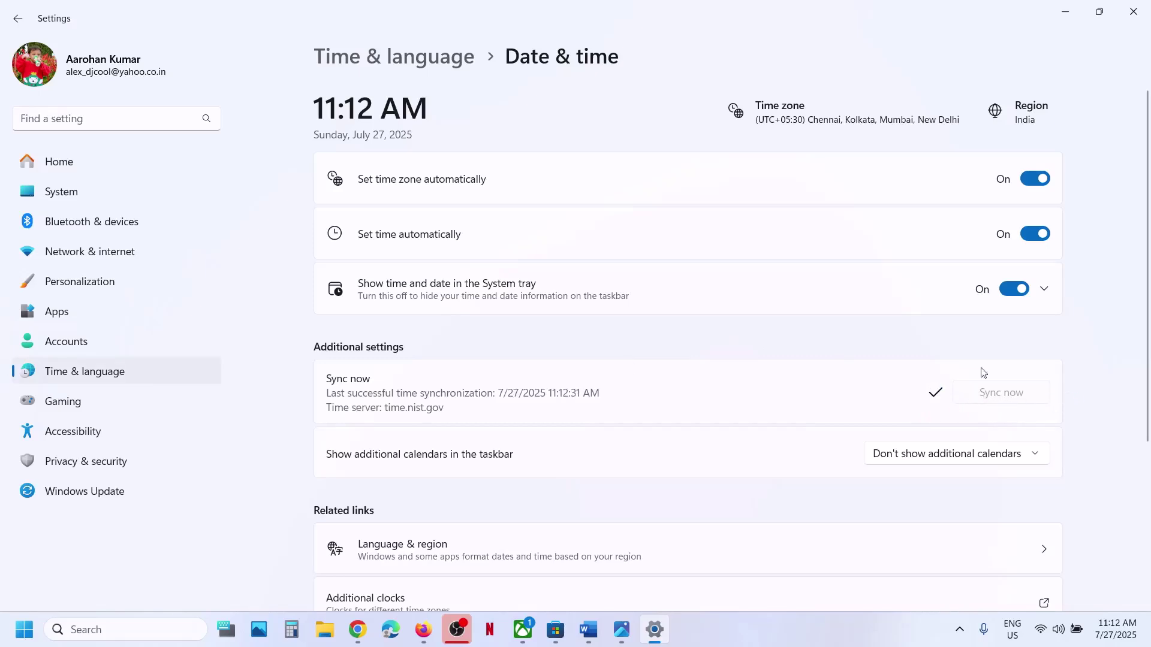
{"action": "left_click", "coordinate": [84, 375]}
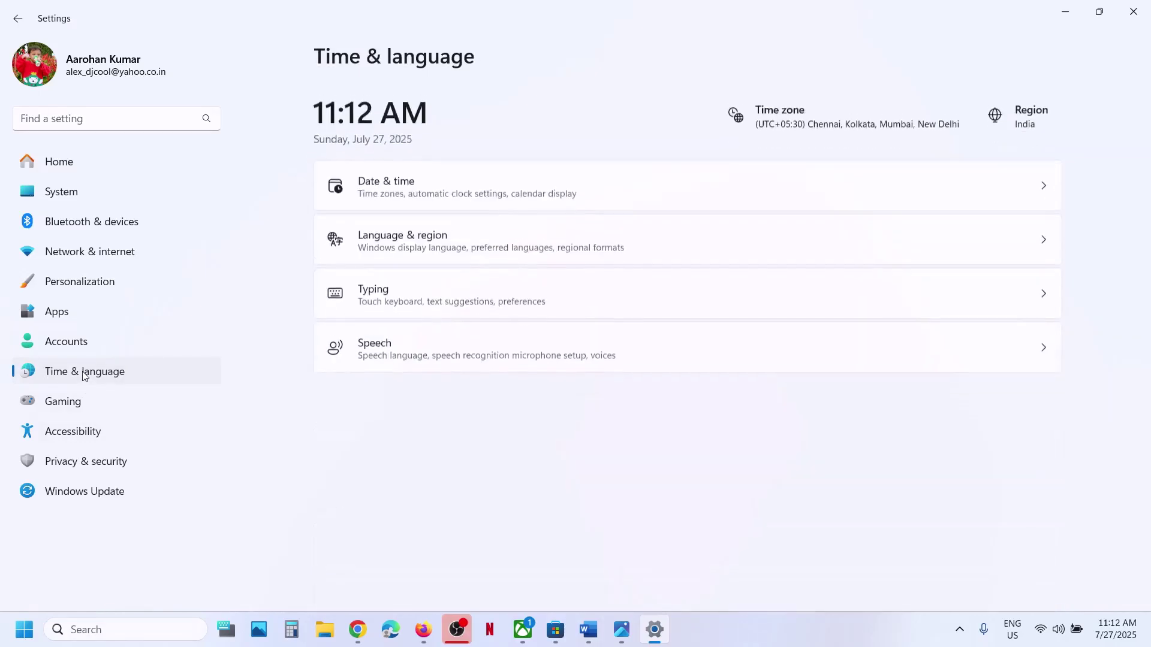
{"action": "left_click", "coordinate": [615, 242]}
{"action": "left_click", "coordinate": [989, 380]}
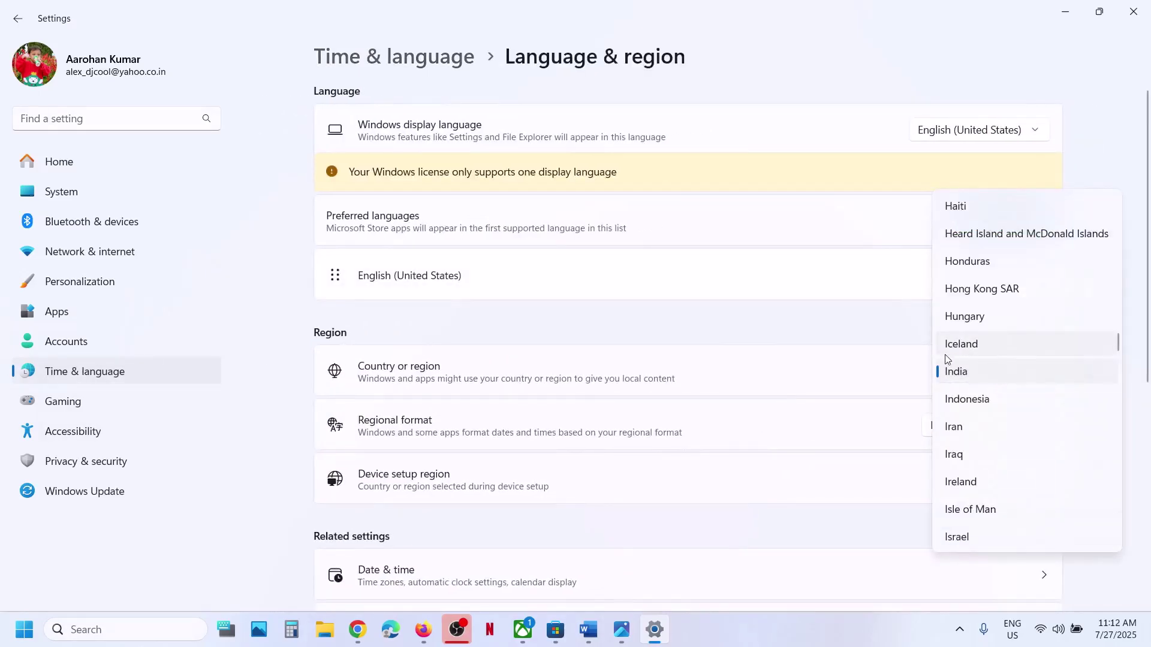
{"action": "left_click", "coordinate": [959, 372]}
{"action": "left_click", "coordinate": [1133, 12]}
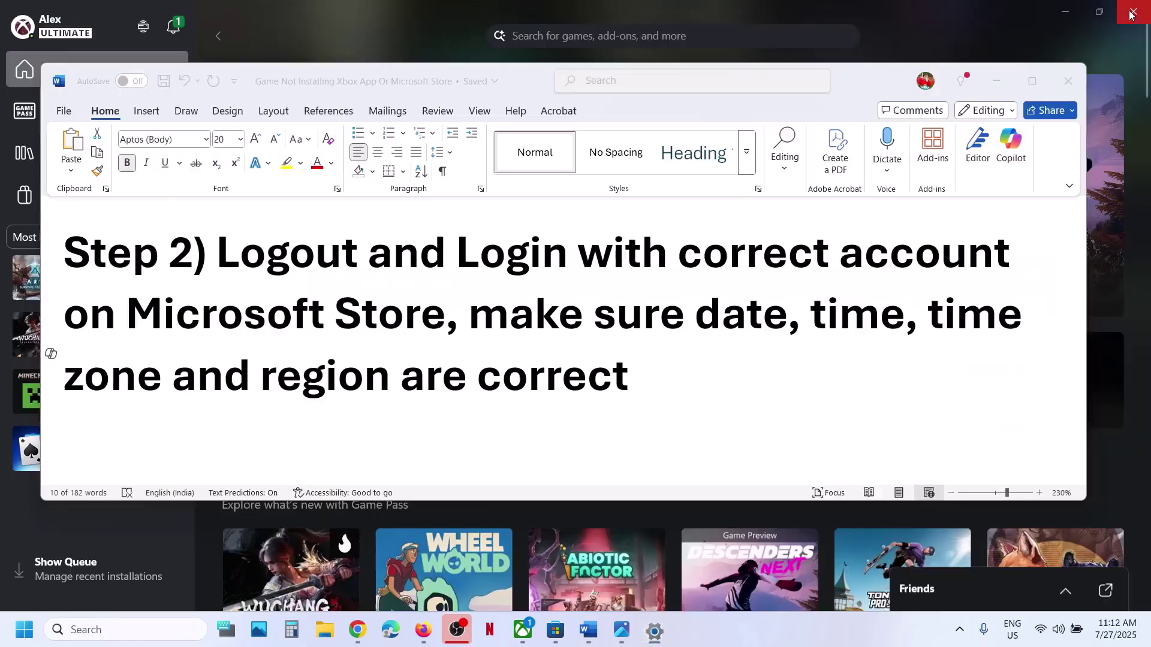
Step: Highlight the Step 3 instruction text in the Word guide
{"action": "scroll", "coordinate": [510, 347], "scroll_direction": "down", "scroll_amount": 5}
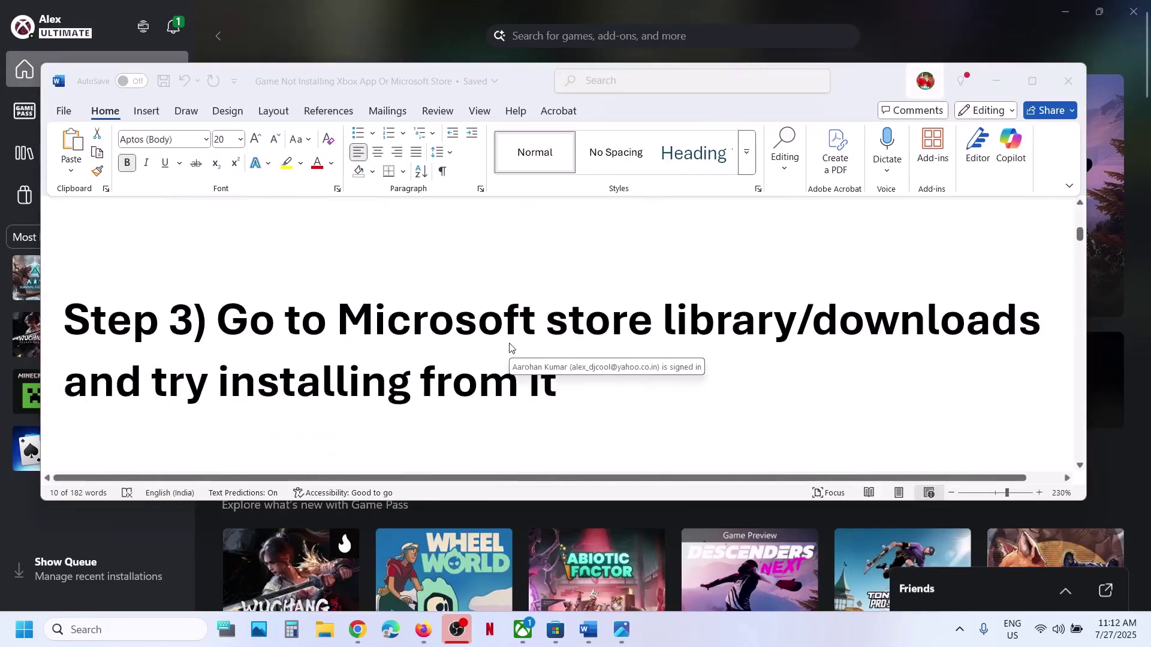
{"action": "left_click_drag", "start_coordinate": [284, 336], "coordinate": [559, 384]}
{"action": "left_click", "coordinate": [559, 383]}
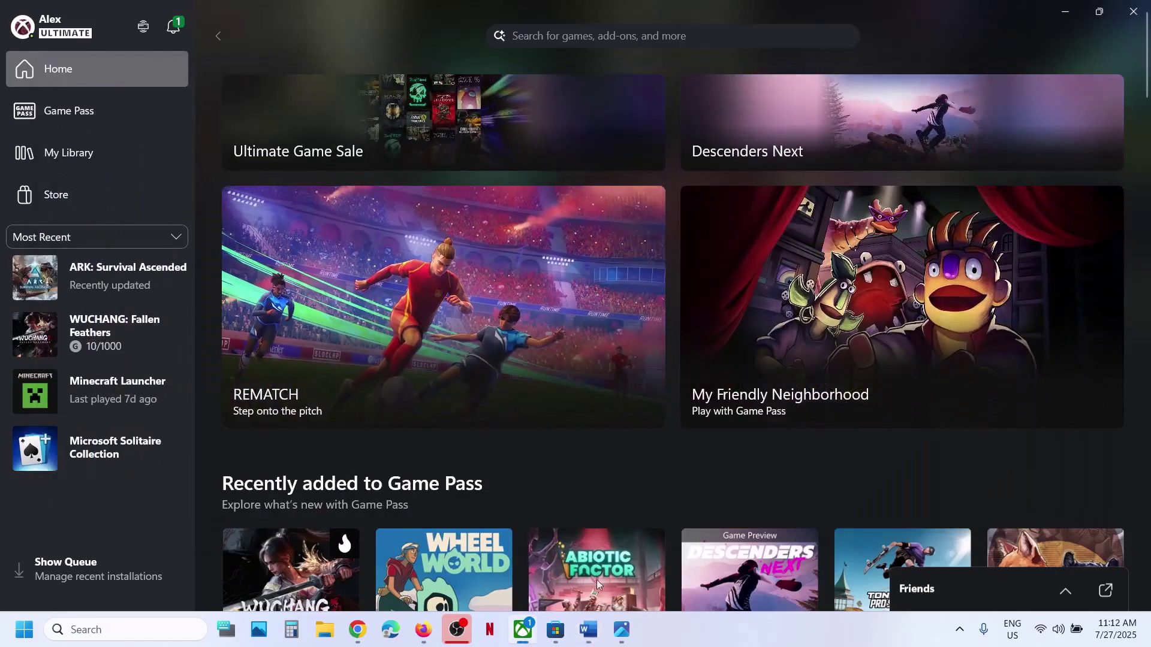
Step: Open the Store Library, start an ARK: Scorched Earth Ascended install, and cancel it
{"action": "left_click", "coordinate": [556, 637]}
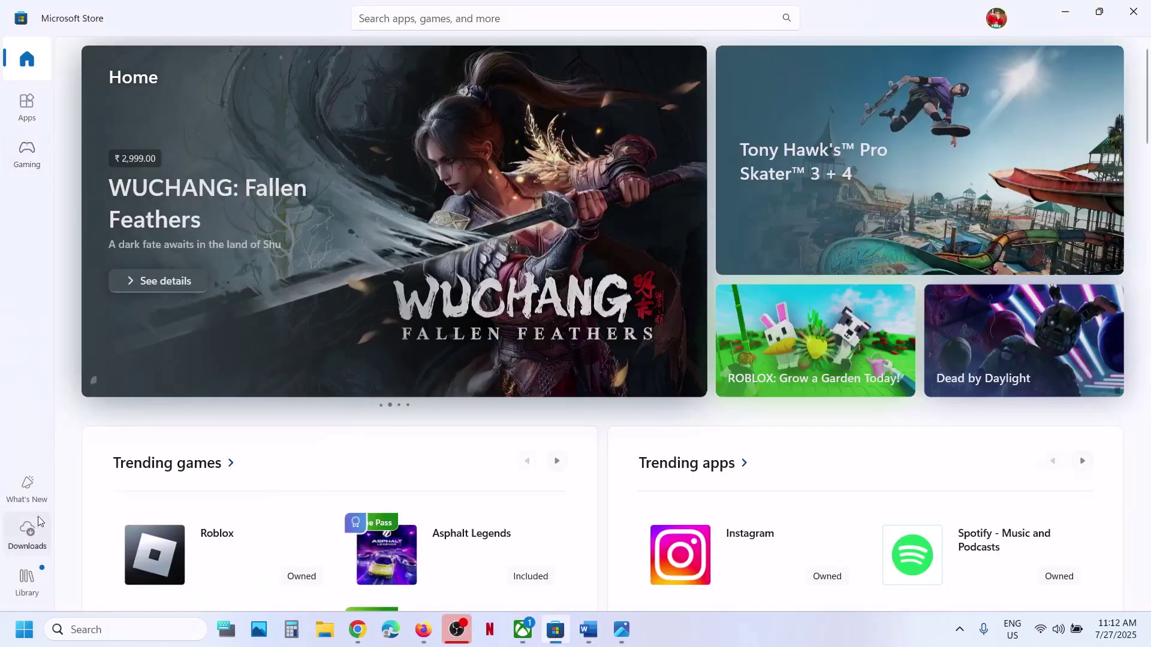
{"action": "left_click", "coordinate": [22, 531]}
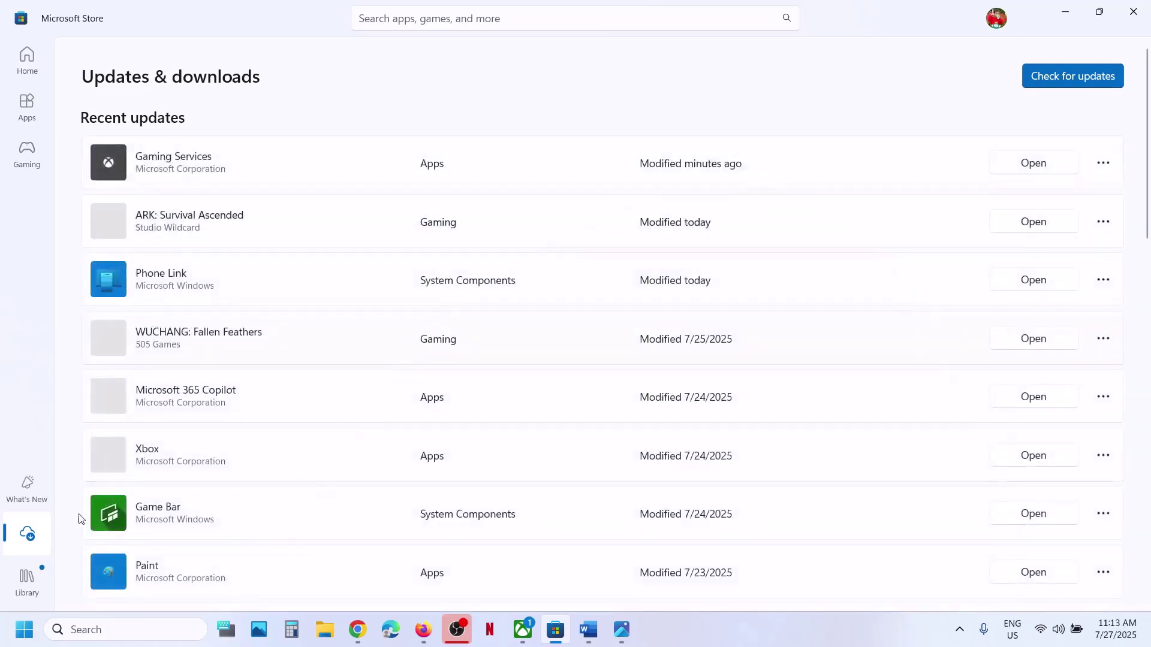
{"action": "left_click", "coordinate": [27, 580]}
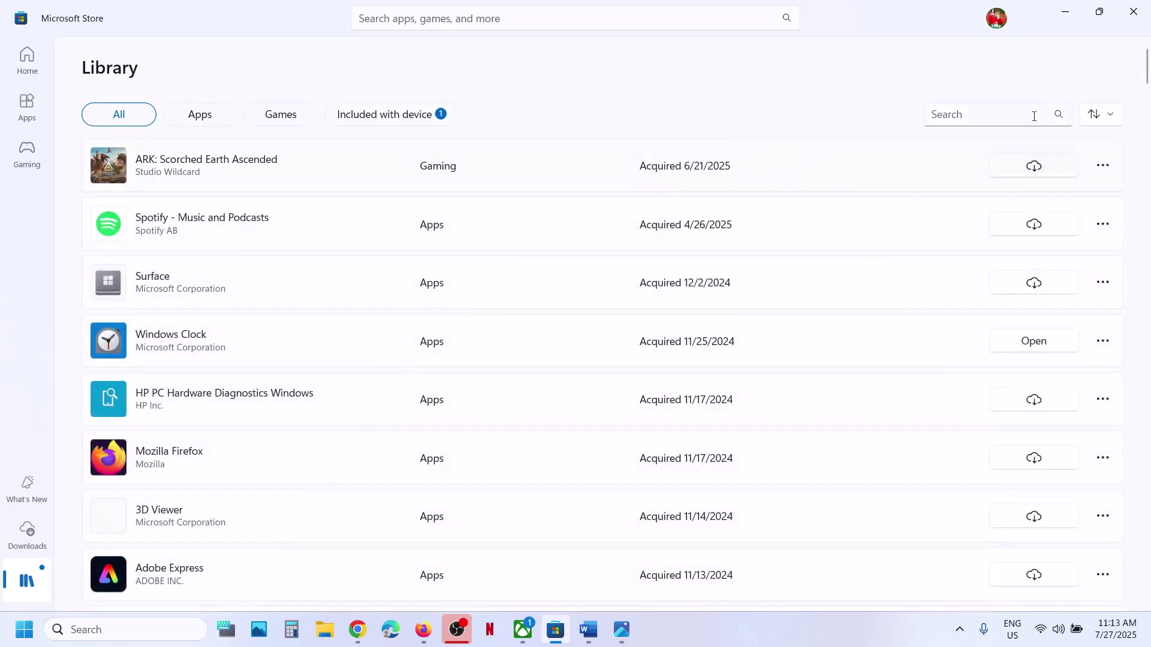
{"action": "left_click", "coordinate": [1034, 171]}
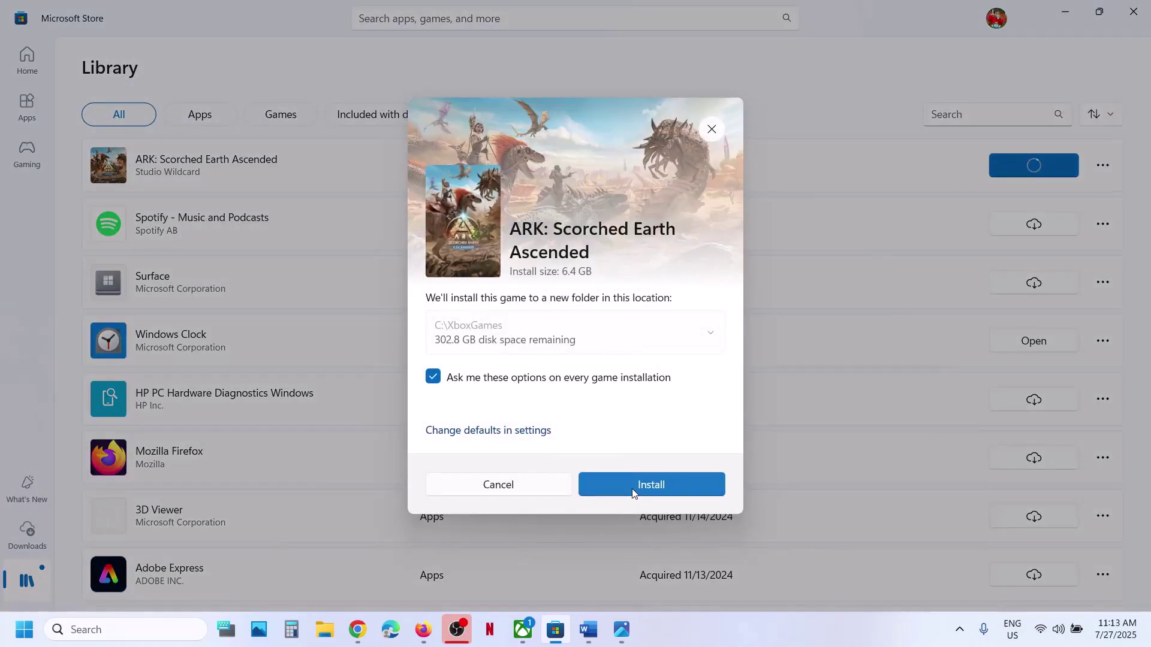
{"action": "left_click", "coordinate": [534, 488]}
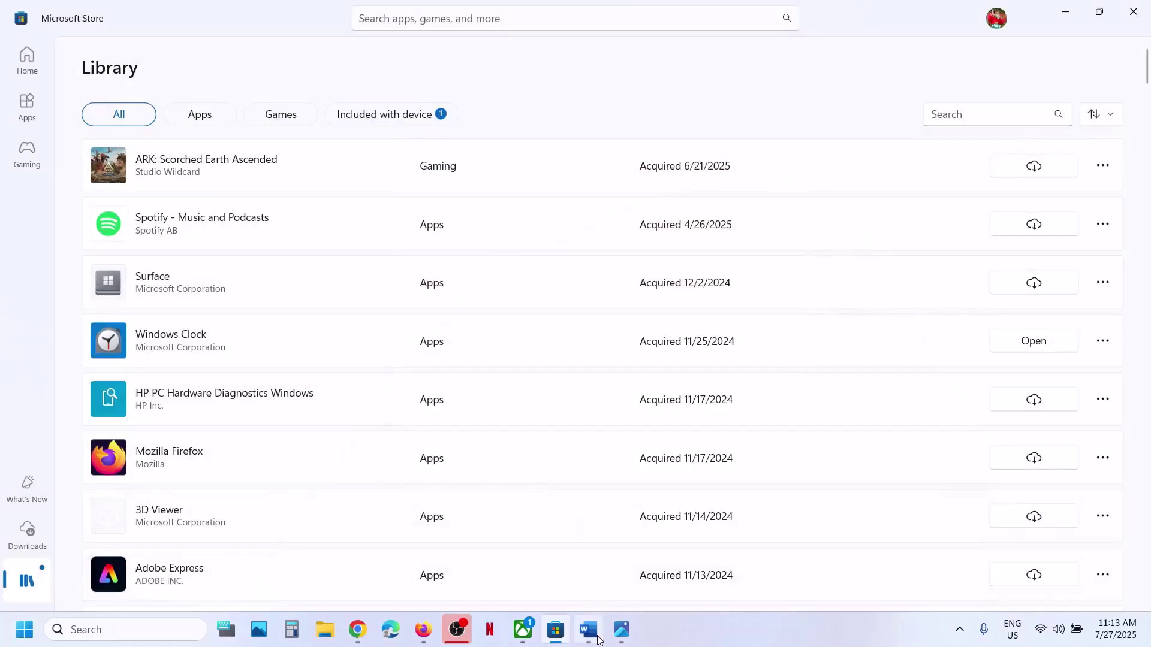
{"action": "left_click", "coordinate": [588, 630]}
Step: Maximize the Word guide and copy the Step 4 PowerShell command
{"action": "scroll", "coordinate": [449, 396], "scroll_direction": "down", "scroll_amount": 5}
{"action": "scroll", "coordinate": [411, 375], "scroll_direction": "down", "scroll_amount": 3}
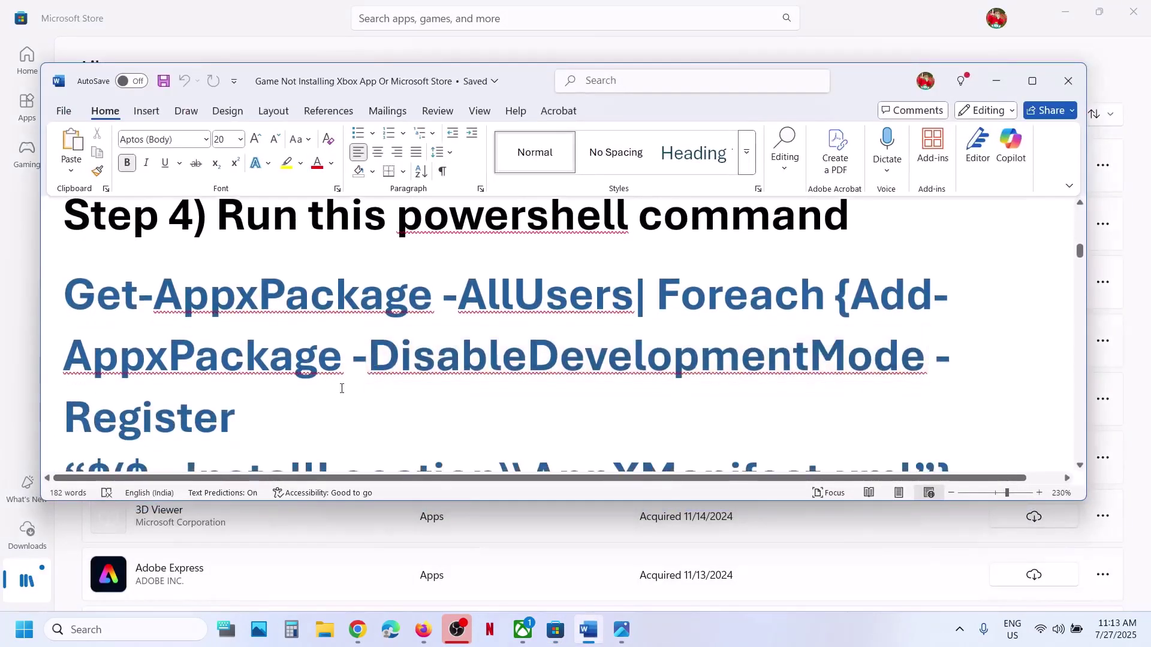
{"action": "left_click", "coordinate": [1032, 81]}
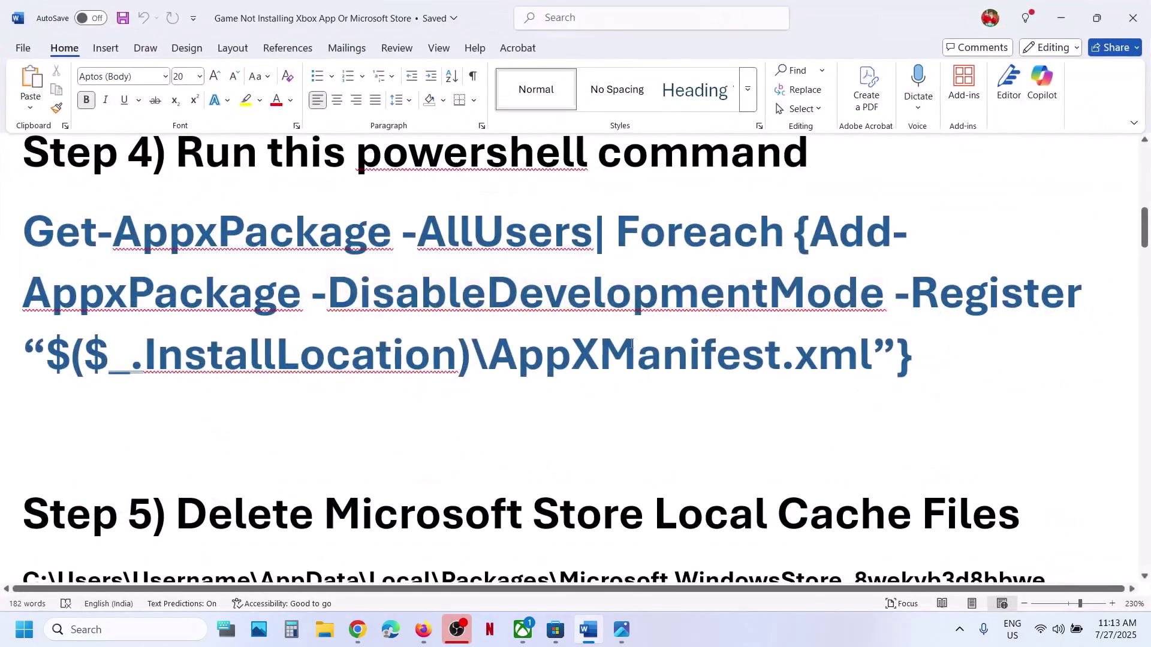
{"action": "scroll", "coordinate": [632, 343], "scroll_direction": "up", "scroll_amount": 2}
{"action": "left_click_drag", "start_coordinate": [963, 479], "coordinate": [23, 347]}
{"action": "right_click", "coordinate": [73, 343]}
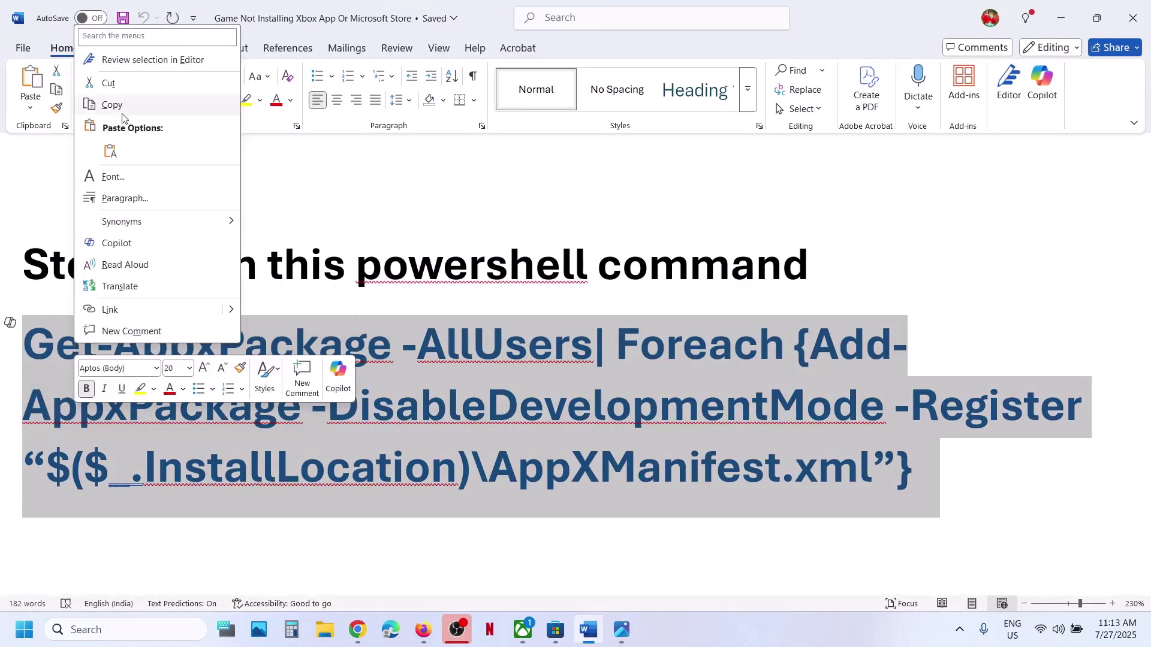
{"action": "left_click", "coordinate": [122, 113]}
Step: Run Windows PowerShell as administrator and paste the Step 4 command at its prompt
{"action": "left_click", "coordinate": [115, 629]}
{"action": "type", "text": "p"}
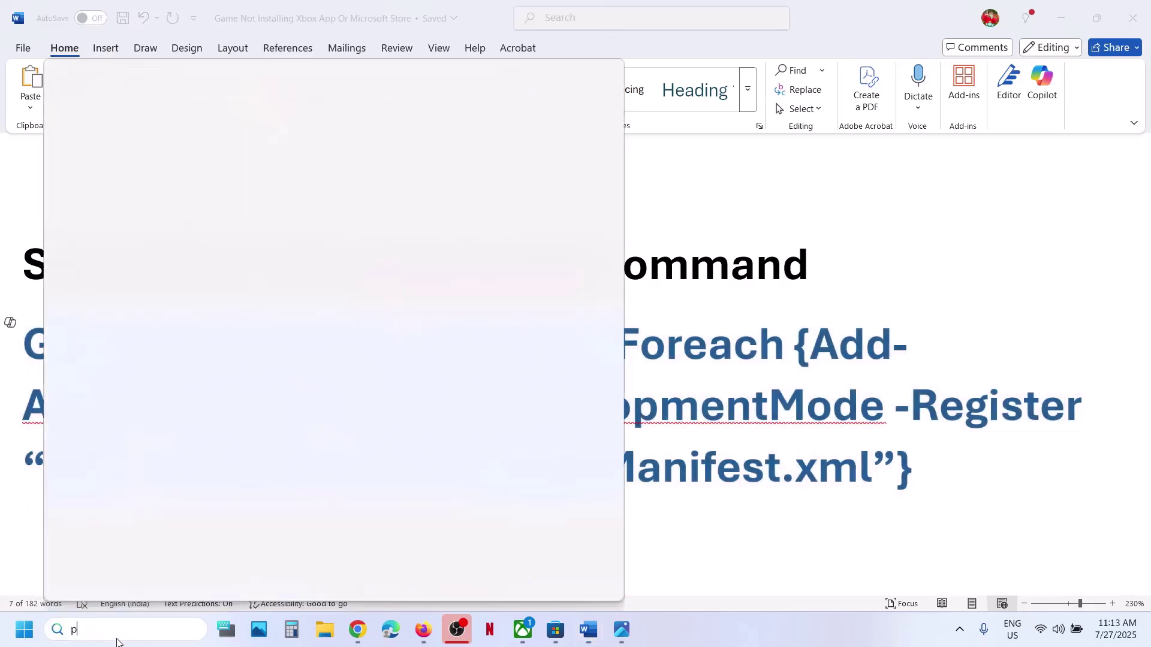
{"action": "type", "text": "owersje"}
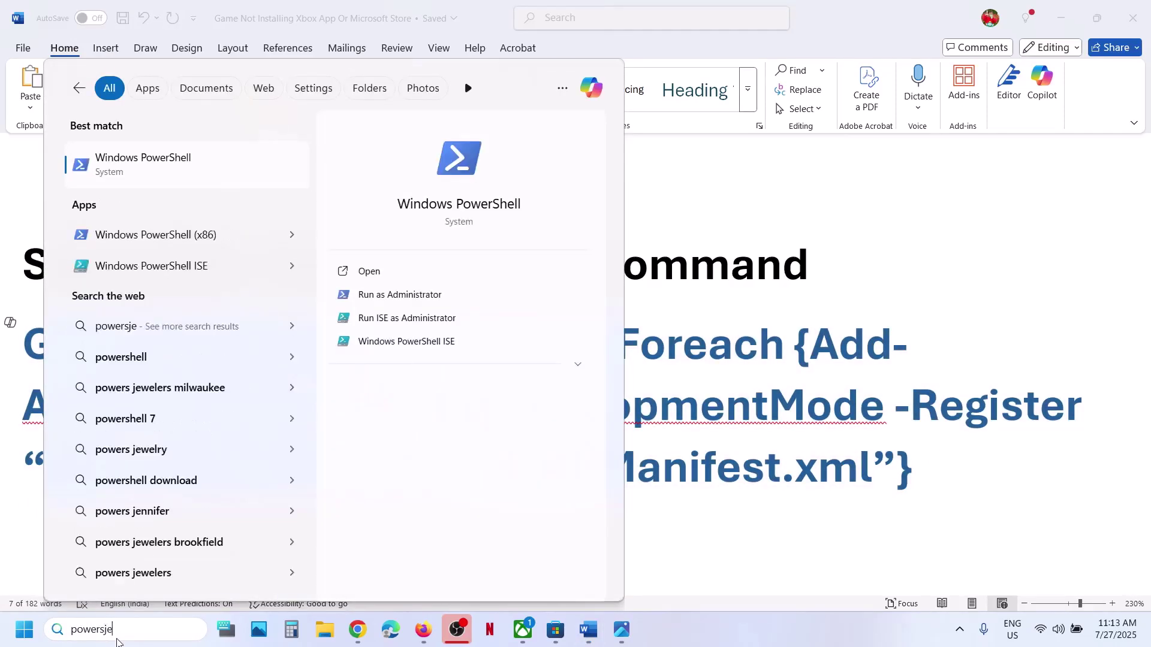
{"action": "key", "text": "BackSpace"}
{"action": "key", "text": "BackSpace"}
{"action": "type", "text": "hell"}
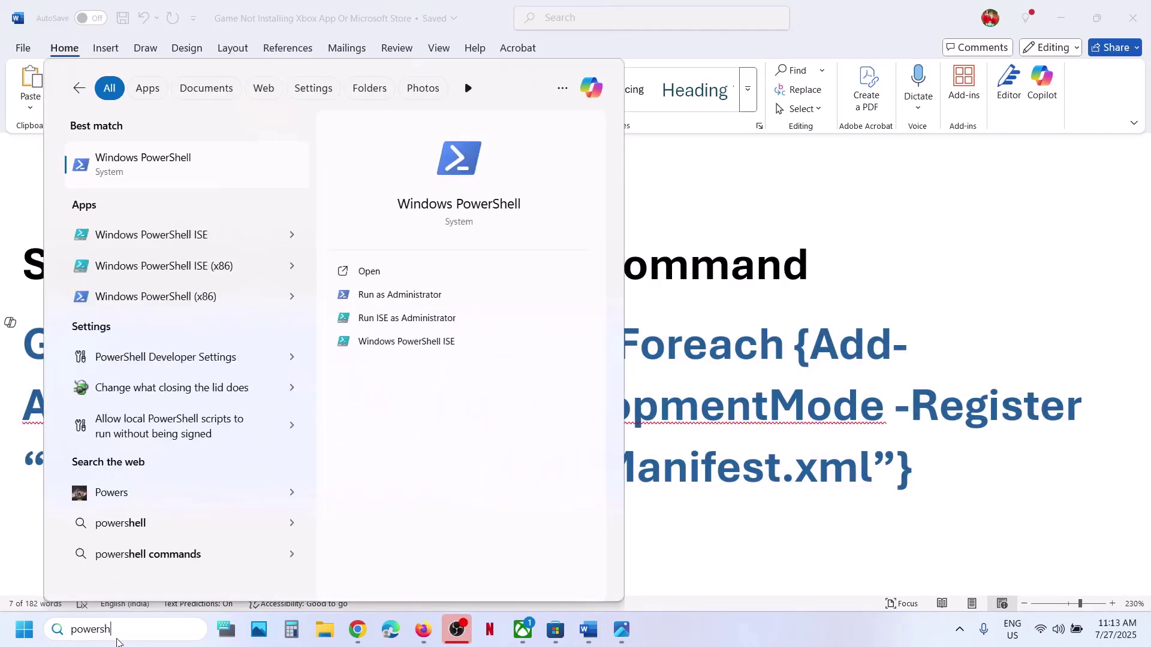
{"action": "right_click", "coordinate": [201, 148]}
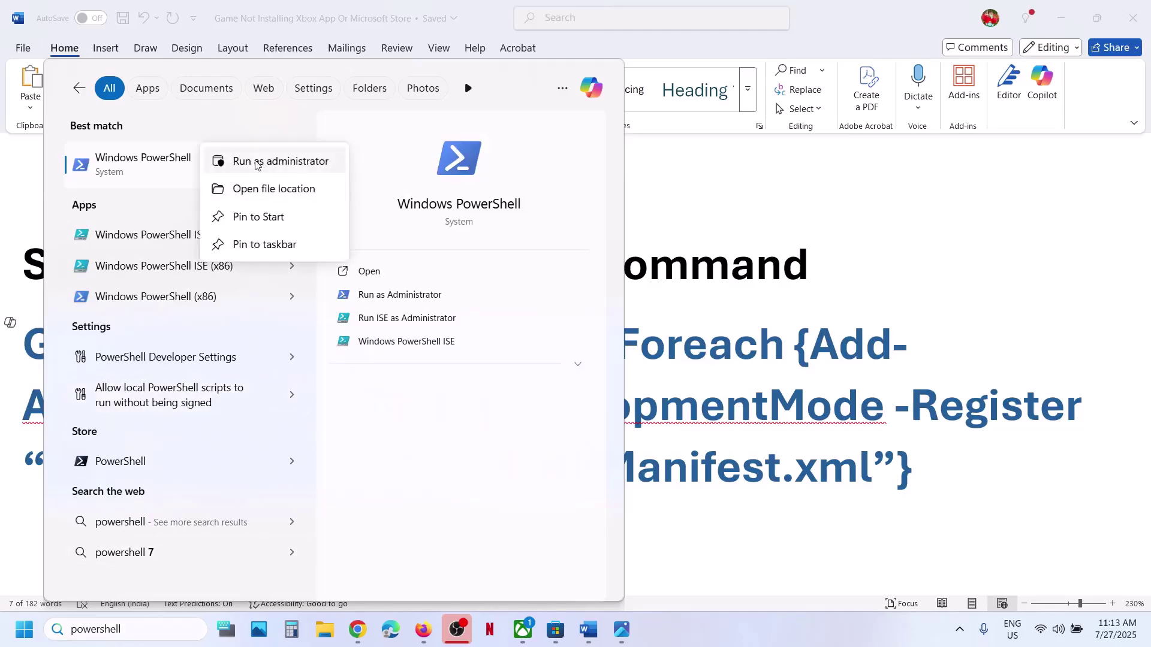
{"action": "left_click", "coordinate": [290, 168]}
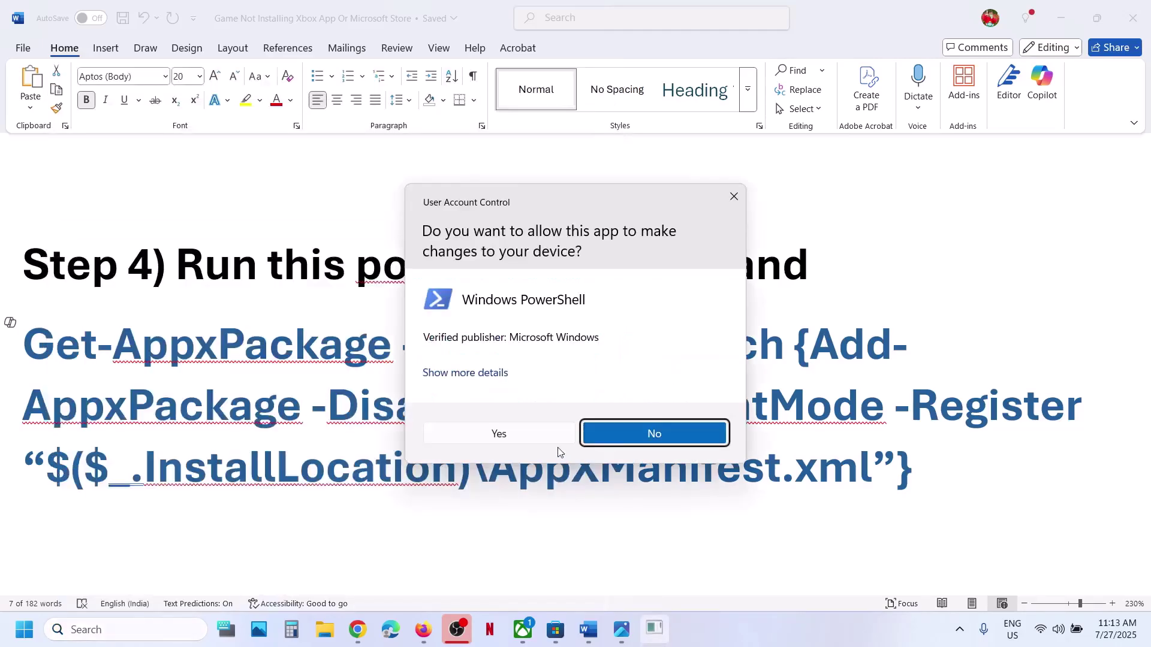
{"action": "left_click", "coordinate": [533, 442]}
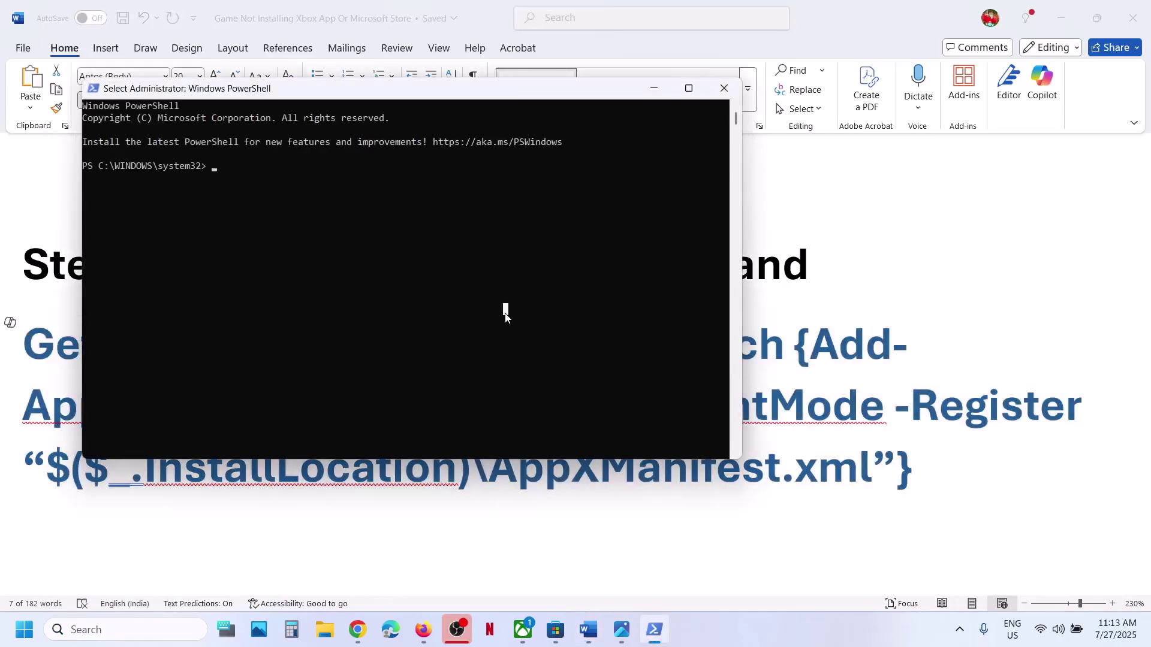
{"action": "key", "text": "ctrl+v"}
Step: Execute the pasted Get-AppxPackage re-registration command, then switch back to the Word guide
{"action": "key", "text": "Return"}
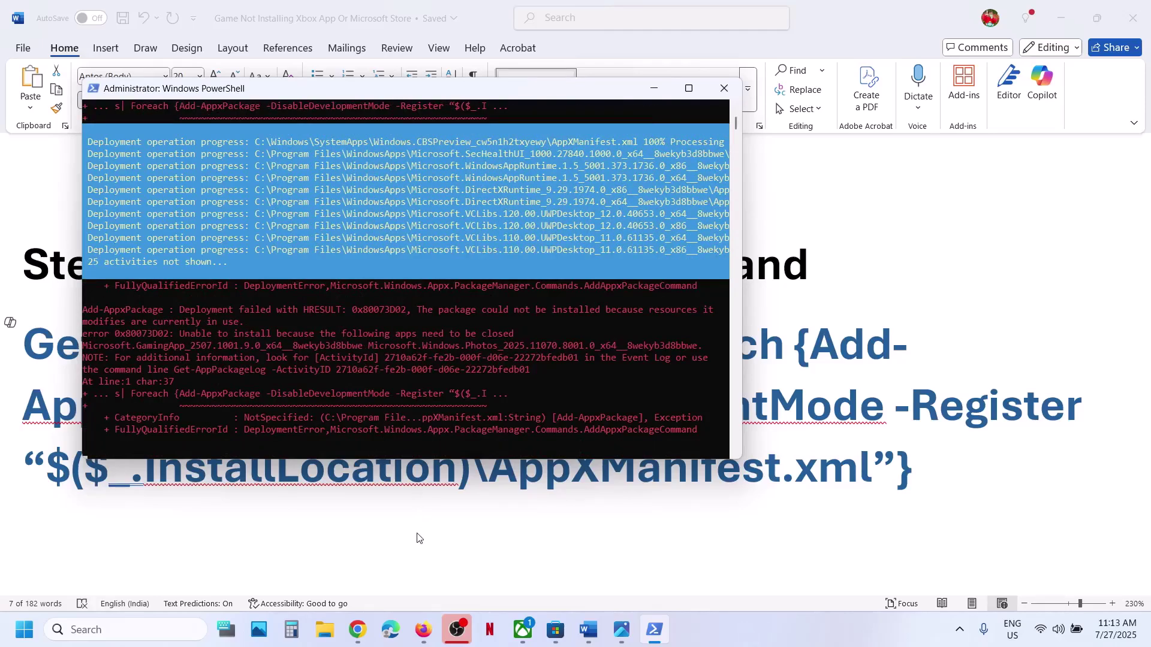
{"action": "left_click", "coordinate": [501, 566]}
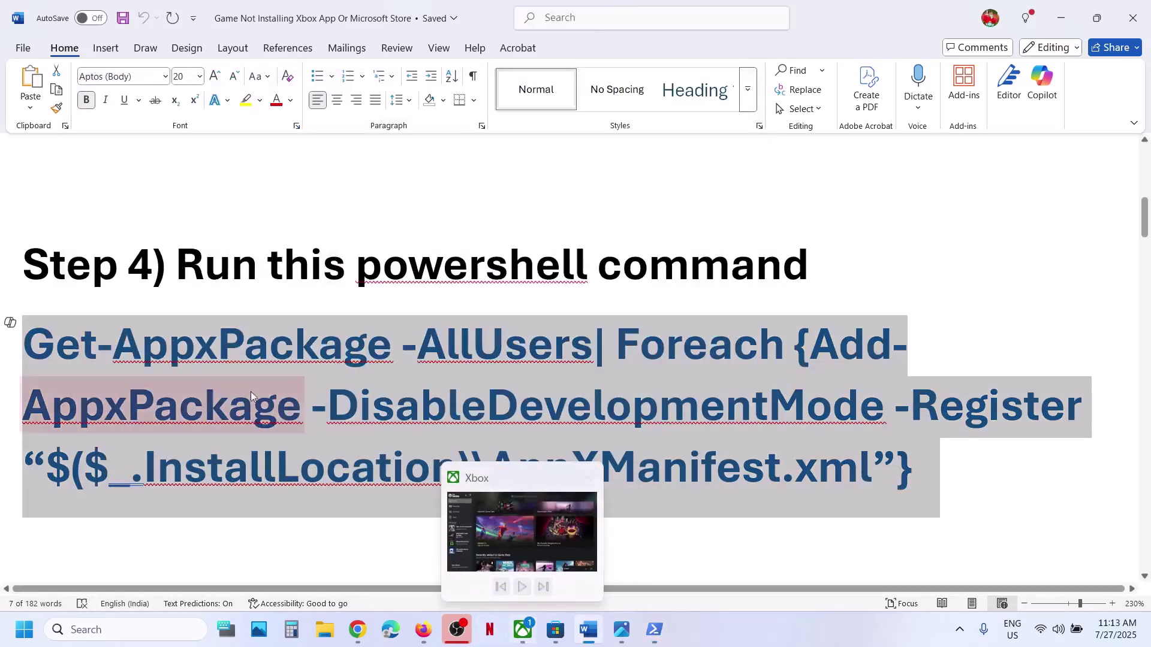
Step: Highlight Step 5's 'Delete Microsoft Store Local Cache' and browse File Explorer to C:\Users\Test
{"action": "scroll", "coordinate": [221, 392], "scroll_direction": "down", "scroll_amount": 4}
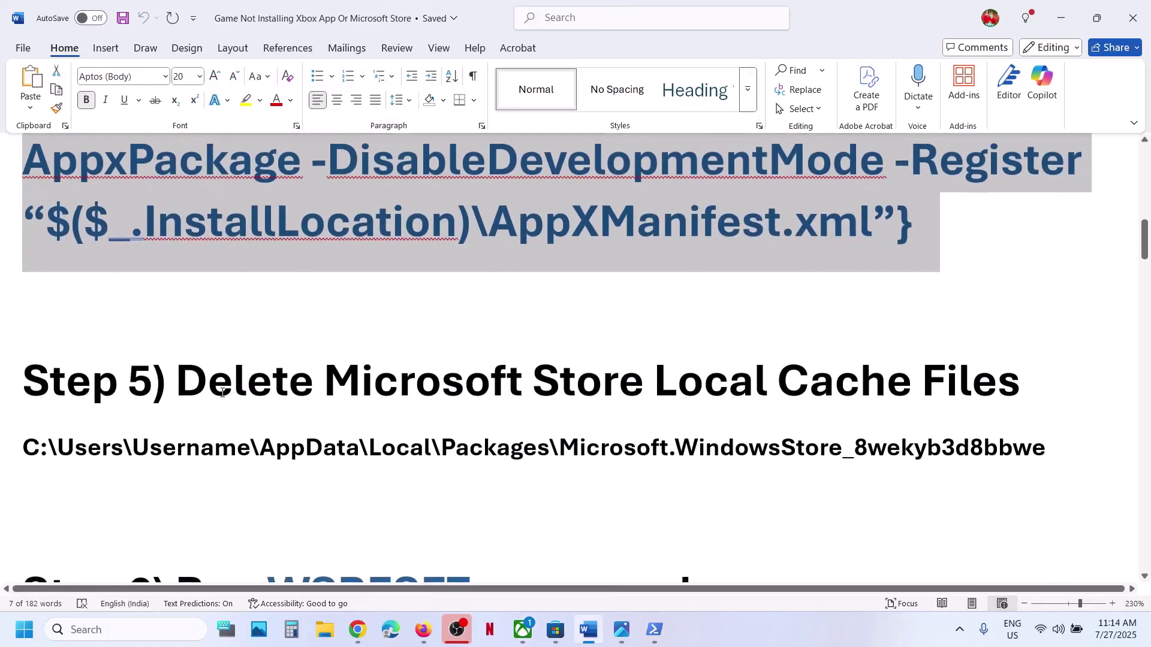
{"action": "left_click_drag", "start_coordinate": [302, 381], "coordinate": [917, 383]}
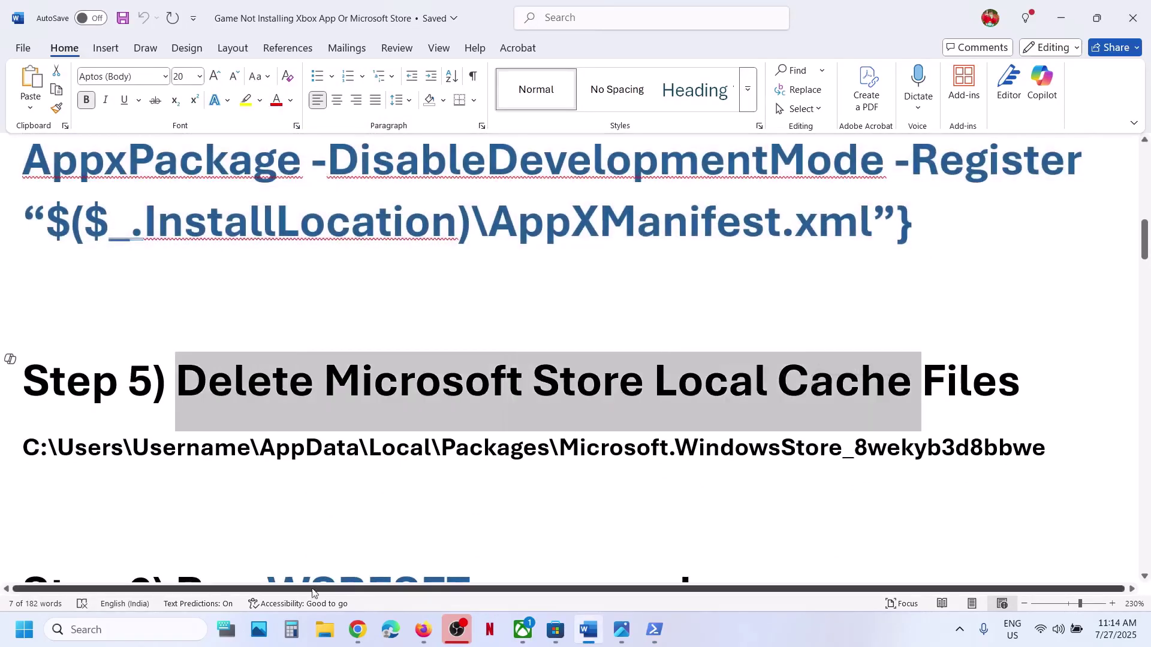
{"action": "left_click", "coordinate": [324, 631]}
{"action": "left_click", "coordinate": [48, 311]}
{"action": "double_click", "coordinate": [261, 145]}
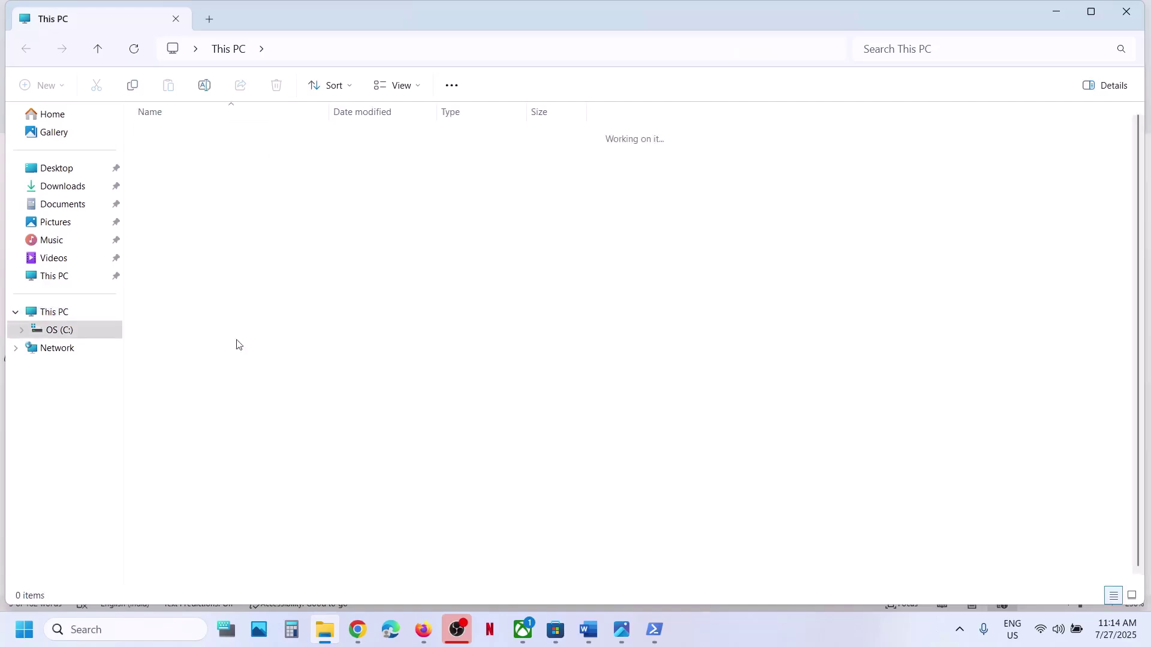
{"action": "double_click", "coordinate": [175, 435]}
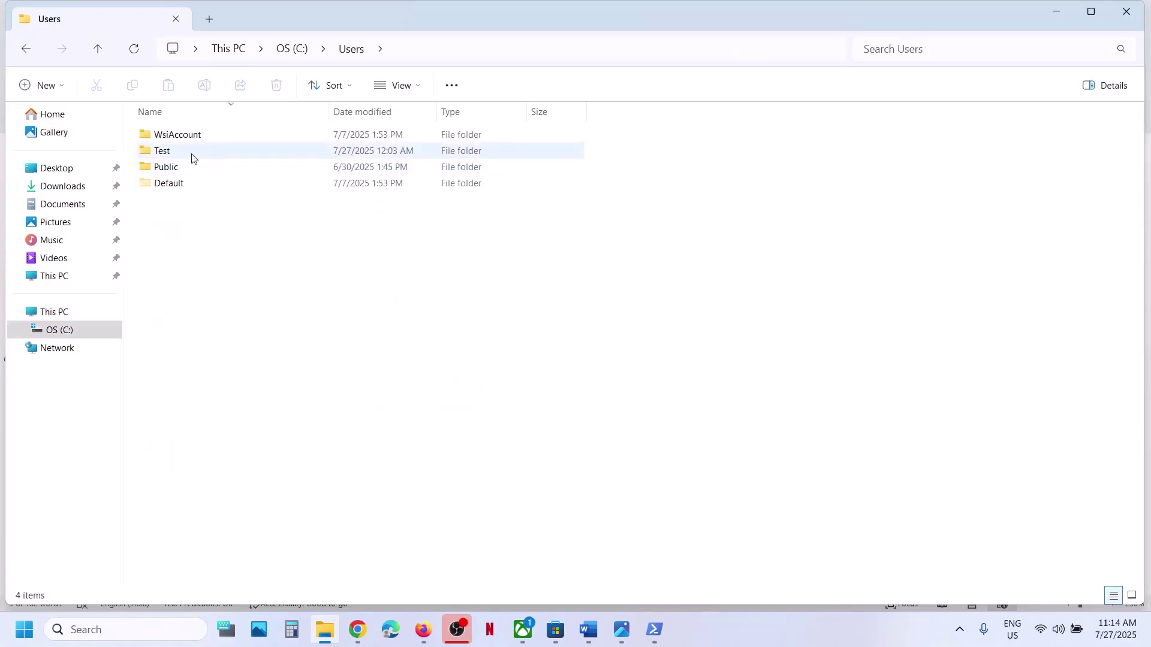
{"action": "double_click", "coordinate": [188, 153]}
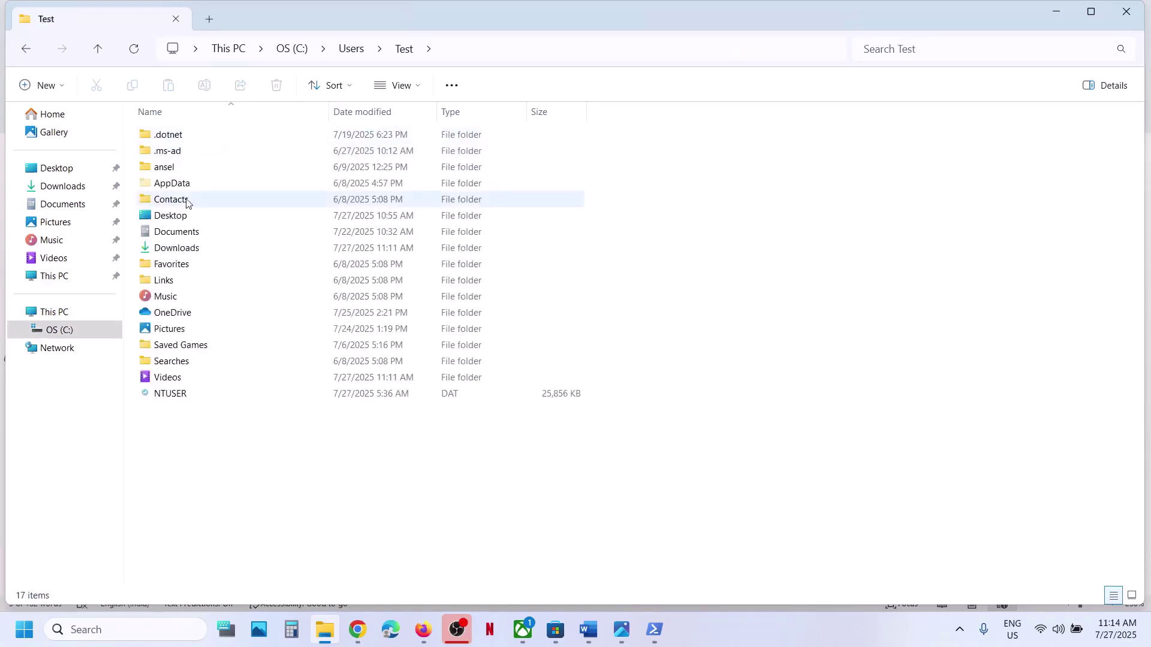
Step: Confirm hidden items are shown, open AppData\Local and select the Packages folder
{"action": "left_click", "coordinate": [186, 191]}
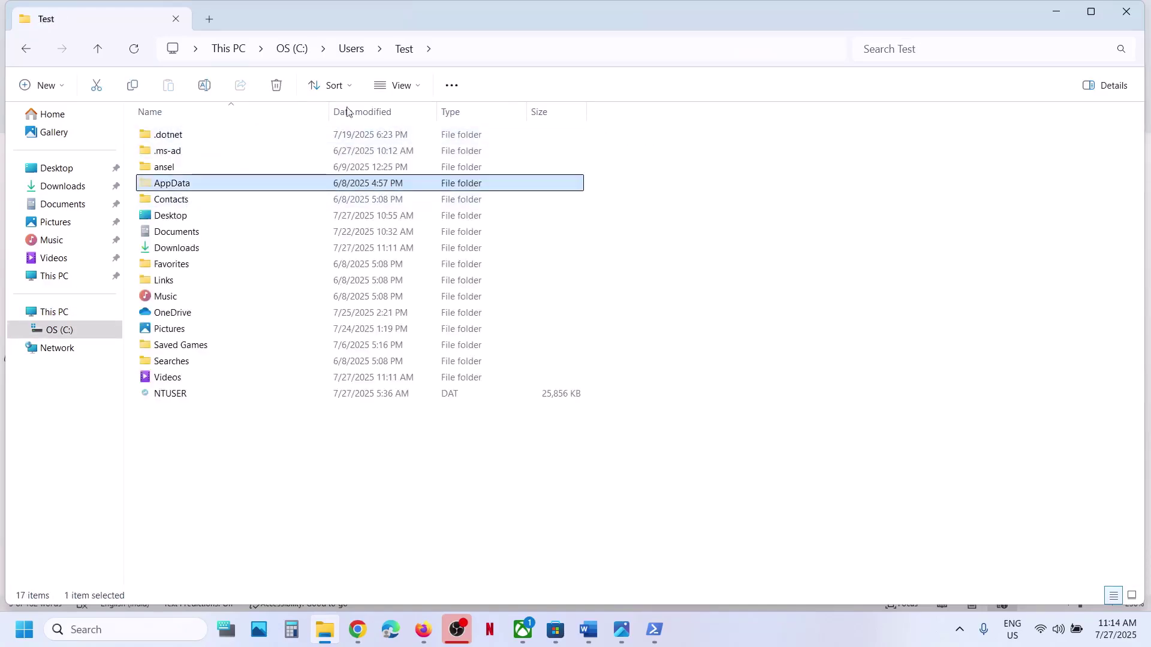
{"action": "left_click", "coordinate": [422, 88]}
{"action": "mouse_move", "coordinate": [432, 363]}
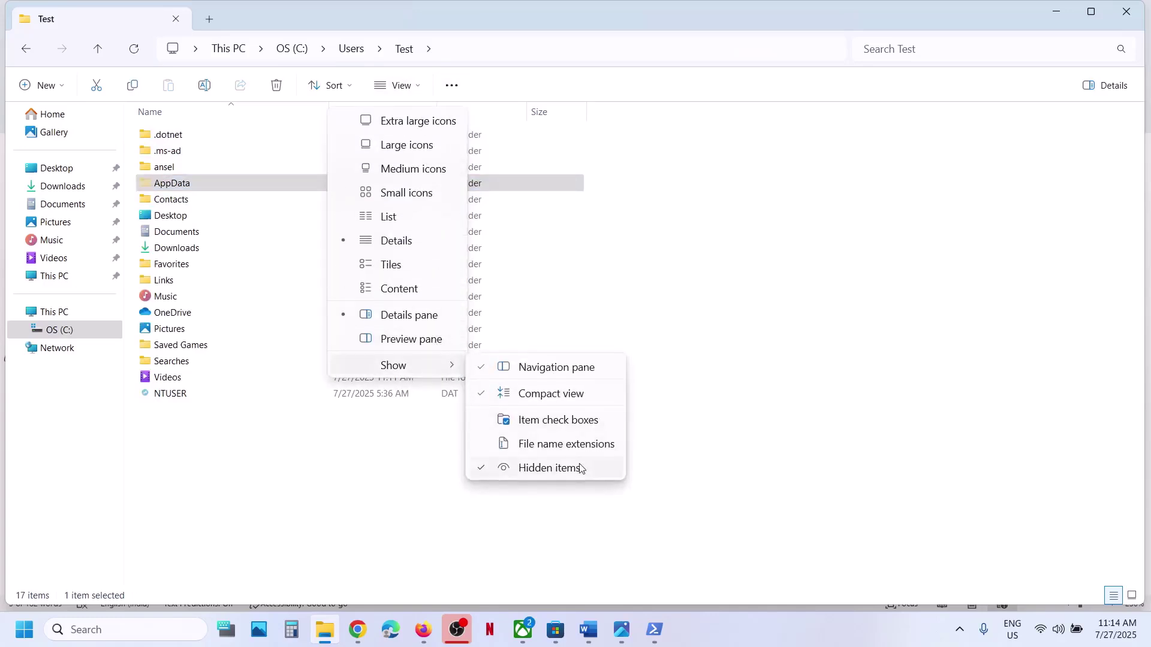
{"action": "double_click", "coordinate": [171, 186]}
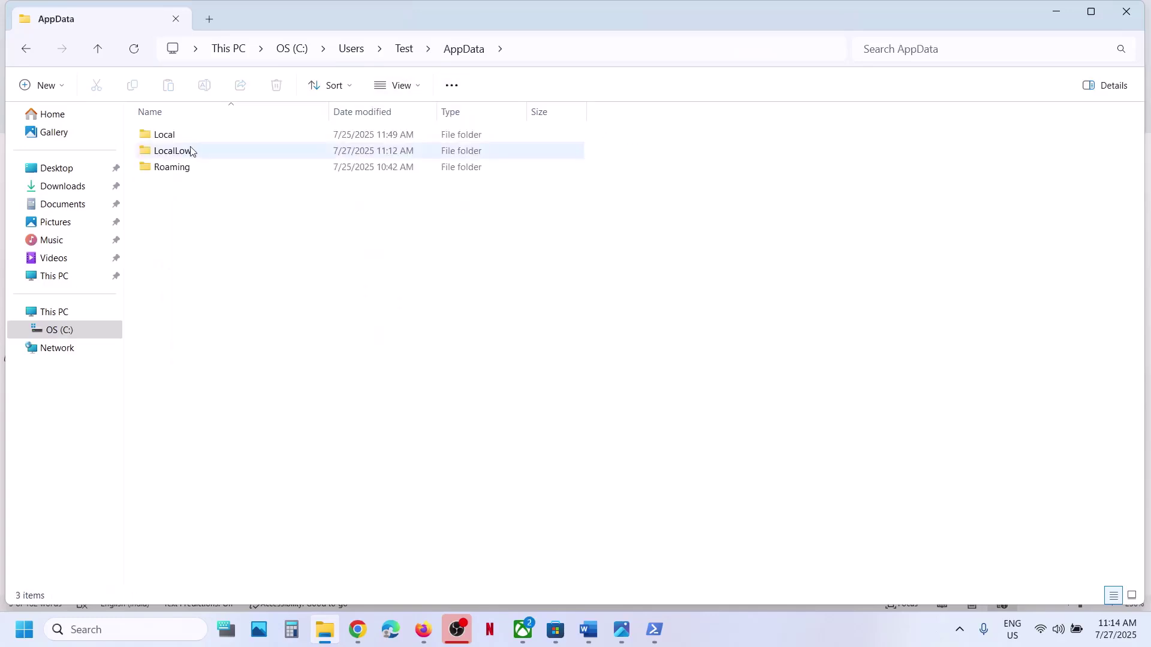
{"action": "double_click", "coordinate": [188, 140]}
{"action": "left_click", "coordinate": [191, 171]}
Step: Open the Packages folder and sort its package folders by name
{"action": "double_click", "coordinate": [191, 170]}
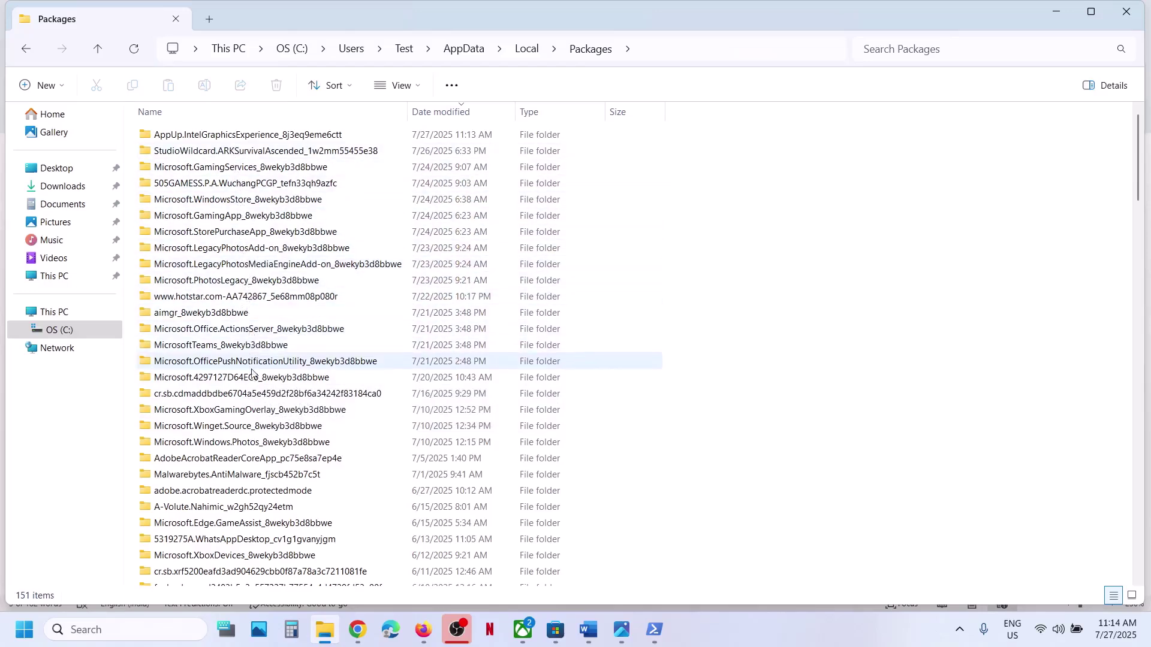
{"action": "scroll", "coordinate": [256, 450], "scroll_direction": "down", "scroll_amount": 2}
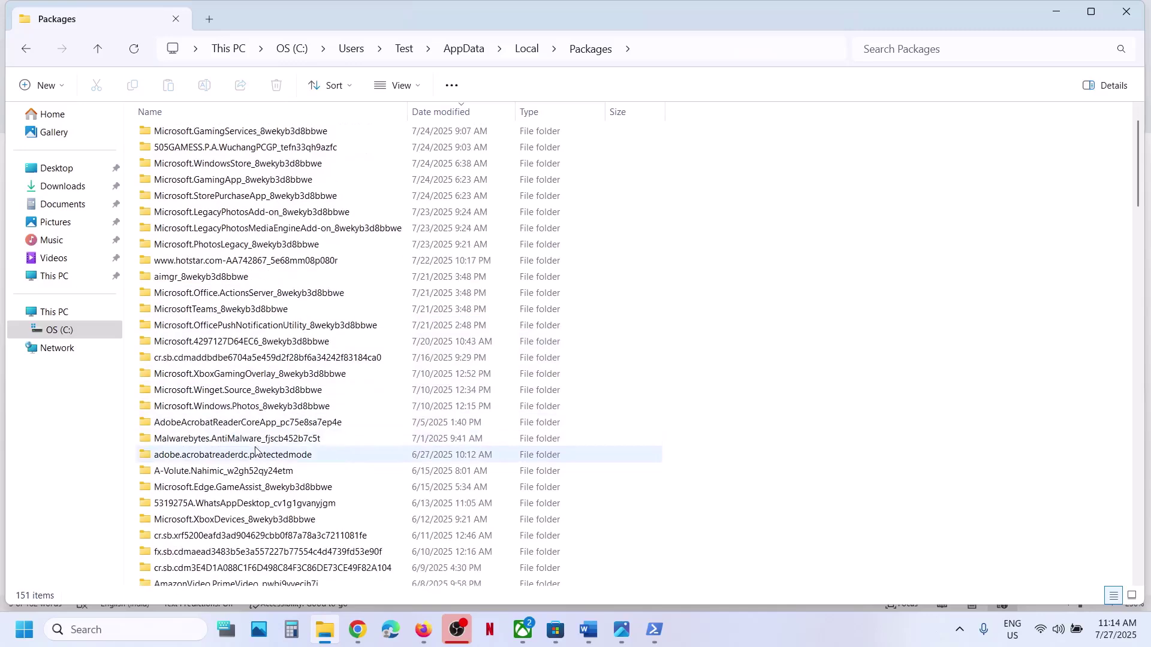
{"action": "scroll", "coordinate": [256, 450], "scroll_direction": "down", "scroll_amount": 6}
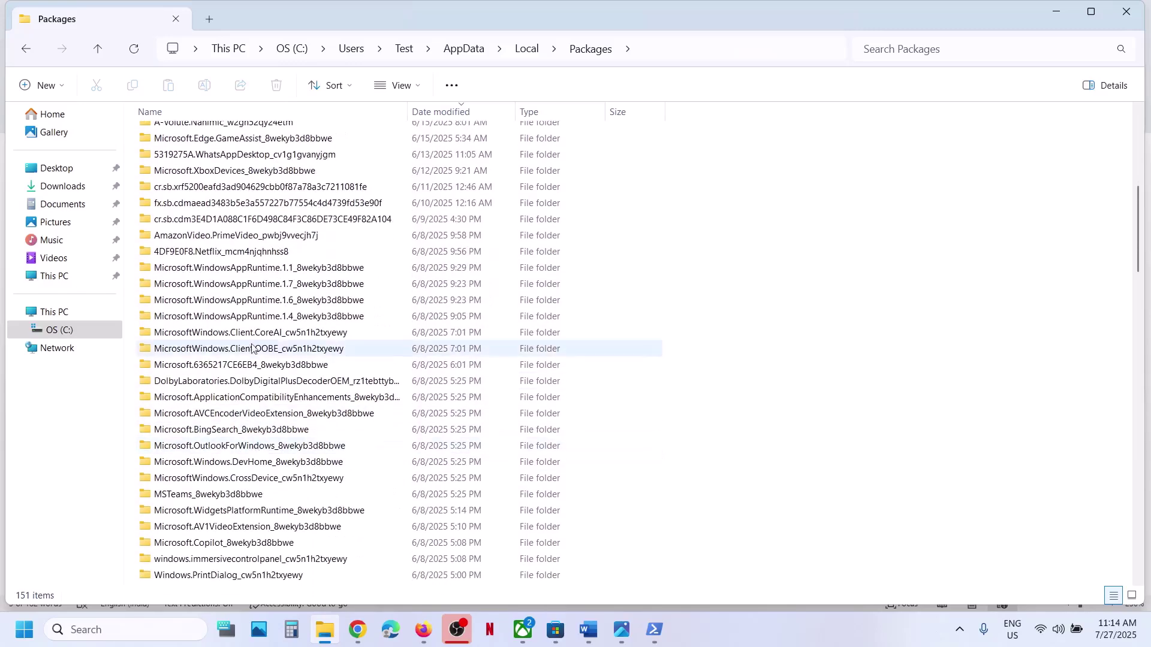
{"action": "scroll", "coordinate": [257, 473], "scroll_direction": "down", "scroll_amount": 2}
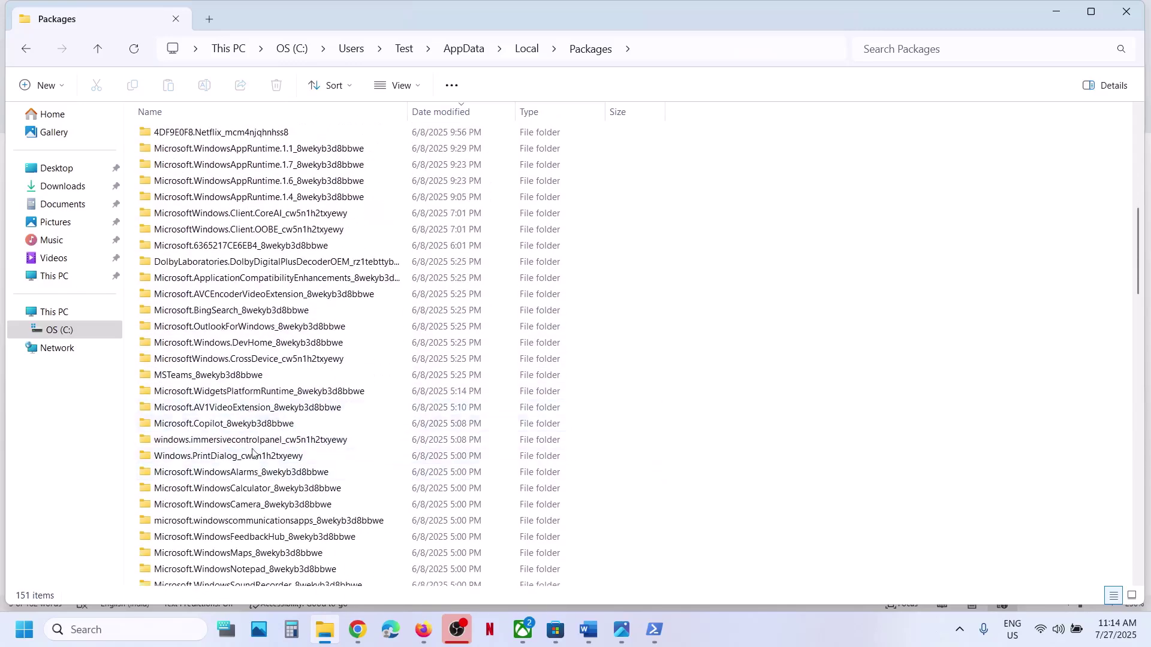
{"action": "scroll", "coordinate": [268, 532], "scroll_direction": "down", "scroll_amount": 3}
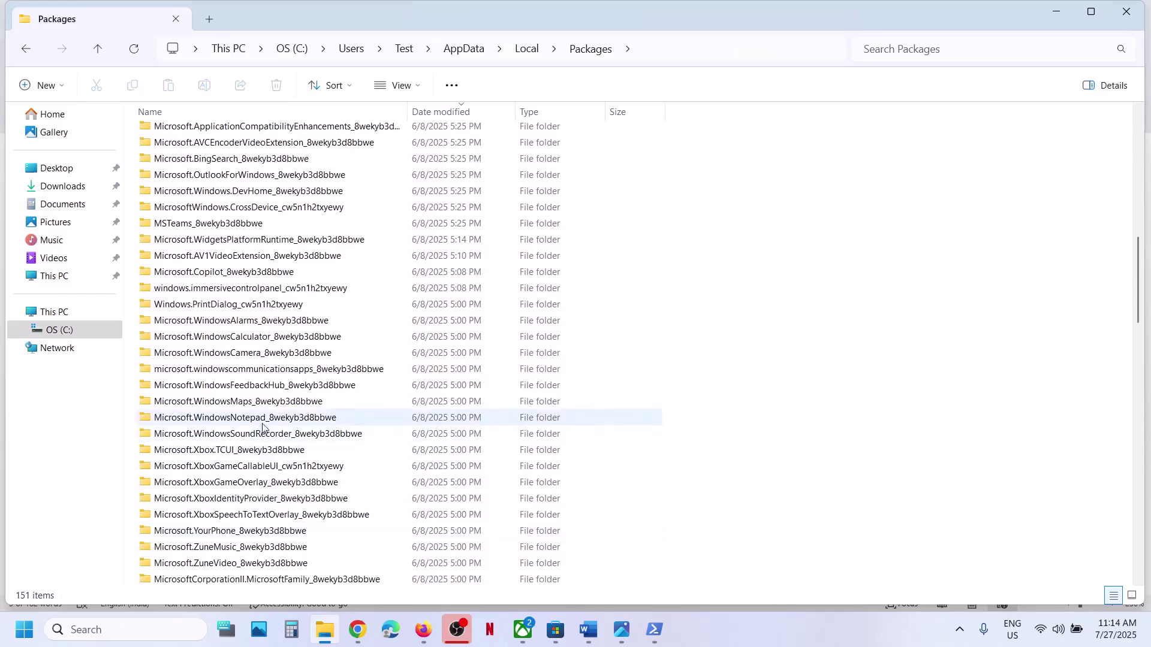
{"action": "left_click", "coordinate": [271, 110]}
{"action": "scroll", "coordinate": [271, 232], "scroll_direction": "down", "scroll_amount": 20}
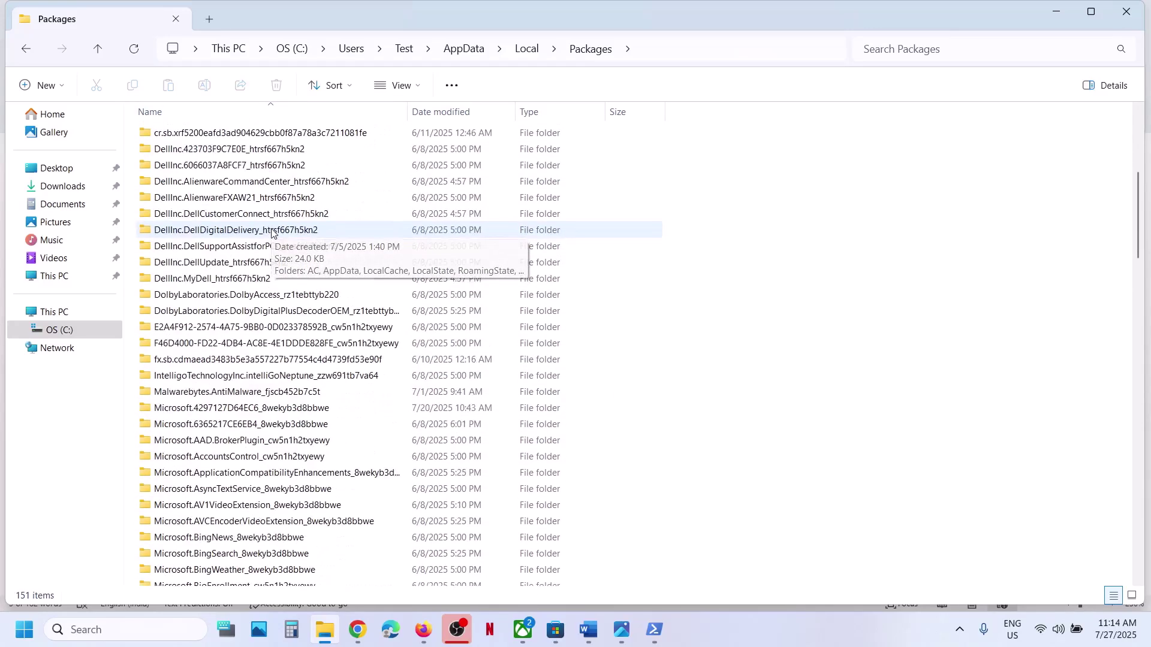
{"action": "scroll", "coordinate": [271, 232], "scroll_direction": "down", "scroll_amount": 20}
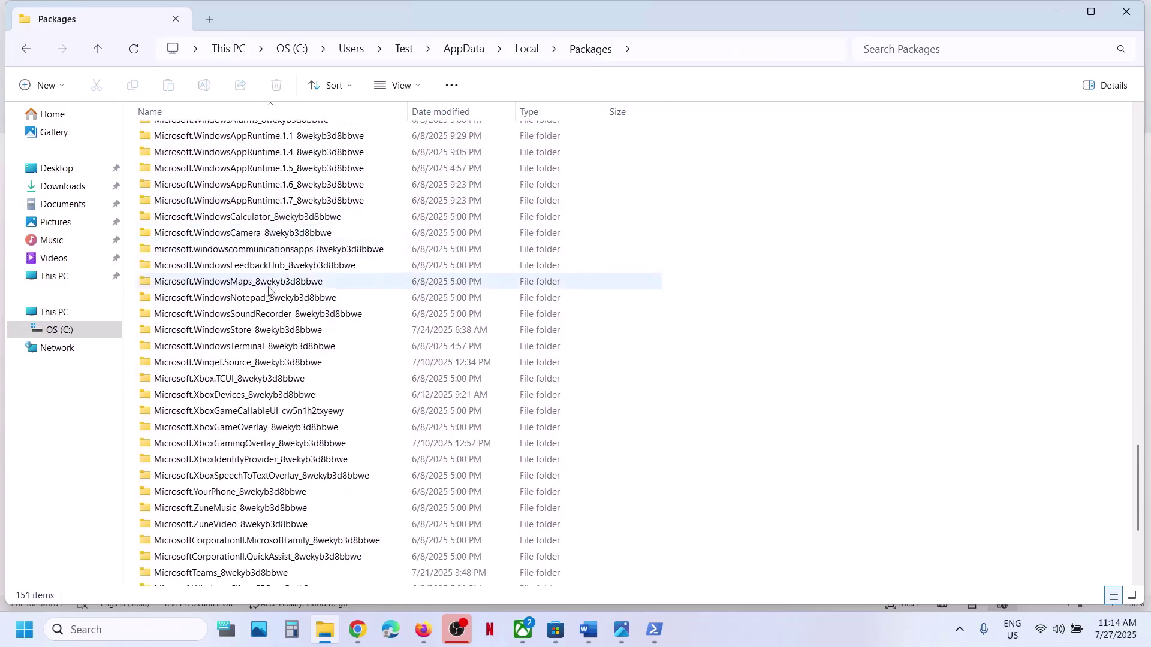
Step: Open Microsoft.WindowsStore_8wekyb3d8bbwe and delete its LocalCache folder
{"action": "left_click", "coordinate": [255, 331]}
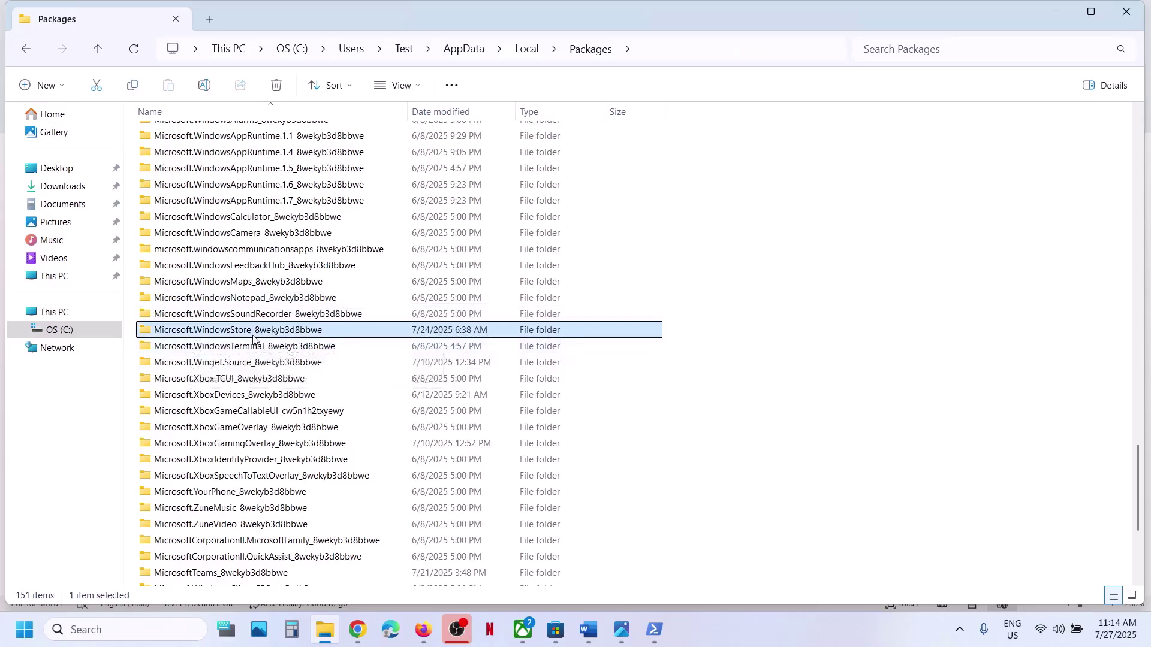
{"action": "double_click", "coordinate": [310, 333]}
{"action": "left_click", "coordinate": [187, 168]}
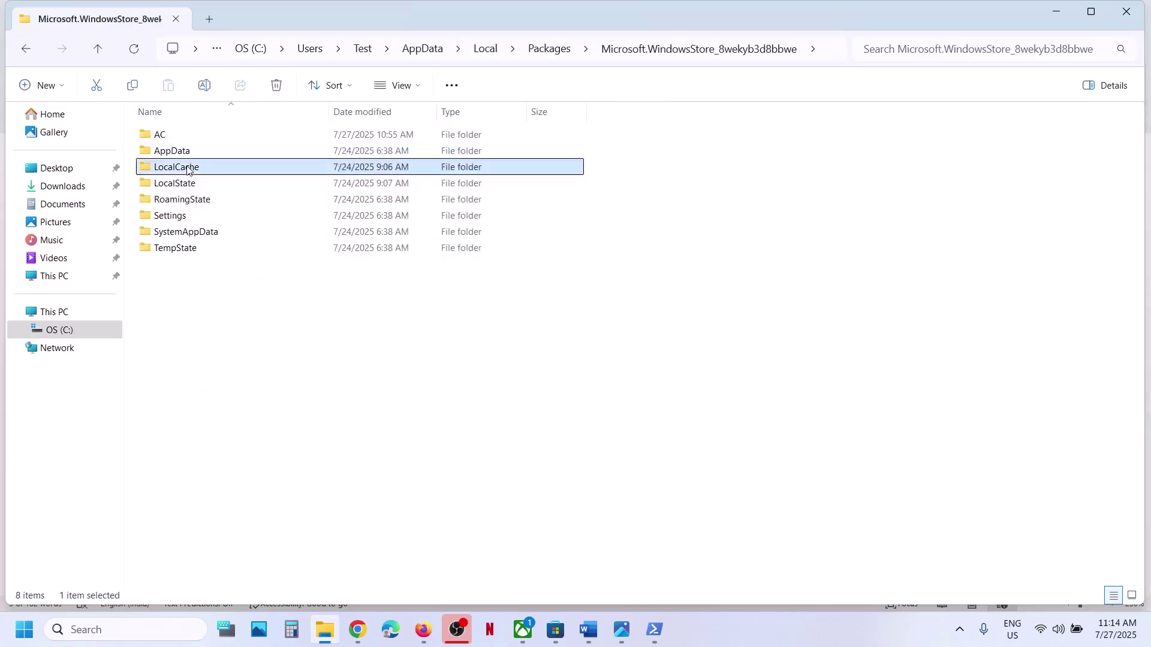
{"action": "right_click", "coordinate": [188, 168]}
{"action": "left_click", "coordinate": [347, 189]}
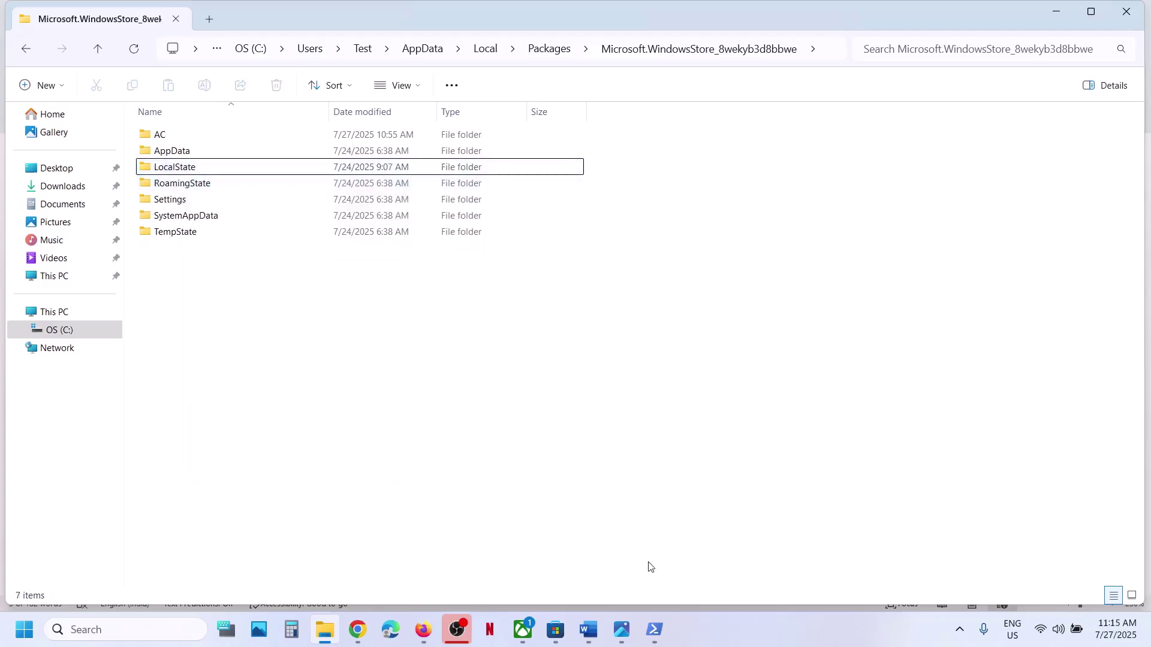
Step: Return to the Word guide and select WSRESET in Step 6
{"action": "left_click", "coordinate": [556, 630]}
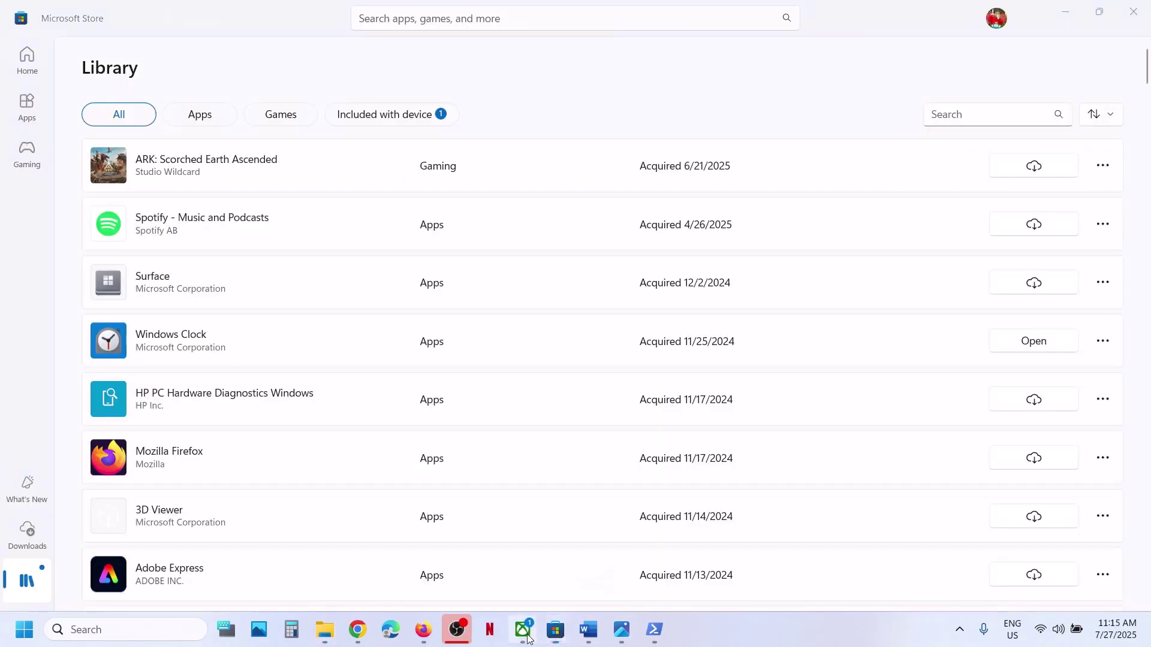
{"action": "left_click", "coordinate": [523, 629]}
{"action": "left_click", "coordinate": [590, 630]}
{"action": "scroll", "coordinate": [462, 430], "scroll_direction": "down", "scroll_amount": 5}
{"action": "scroll", "coordinate": [403, 420], "scroll_direction": "up", "scroll_amount": 2}
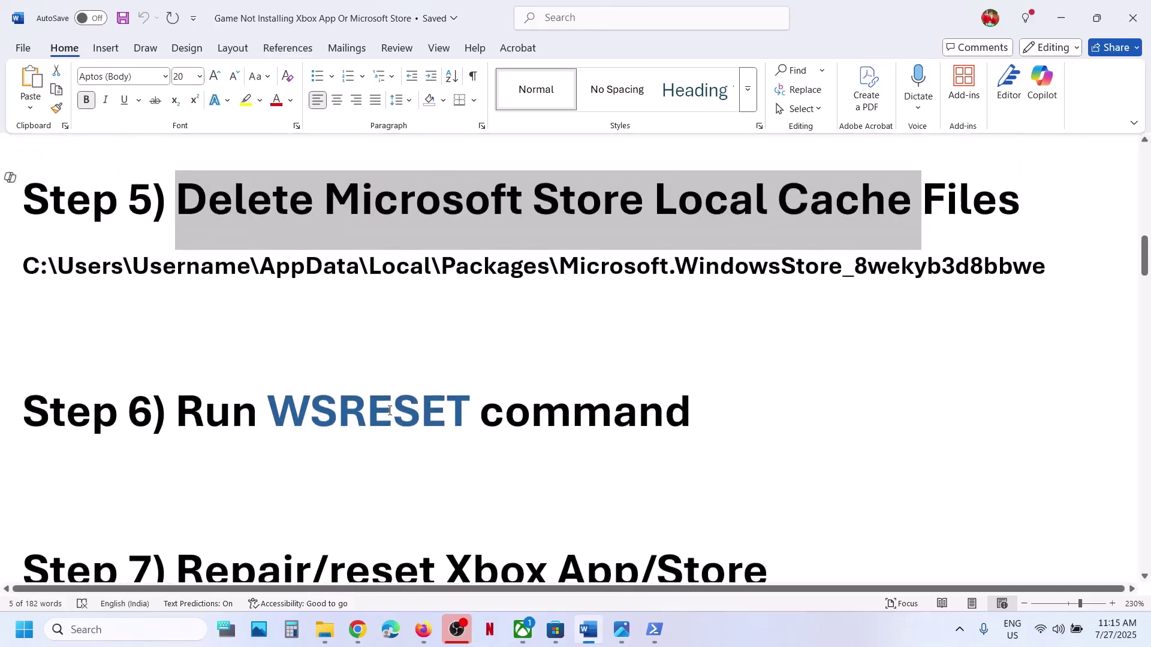
{"action": "double_click", "coordinate": [399, 418]}
{"action": "key", "text": "ctrl+c"}
Step: Paste WSRESET into Windows search and run it, then return to the guide's Step 7
{"action": "left_click", "coordinate": [151, 633]}
{"action": "key", "text": "ctrl+v"}
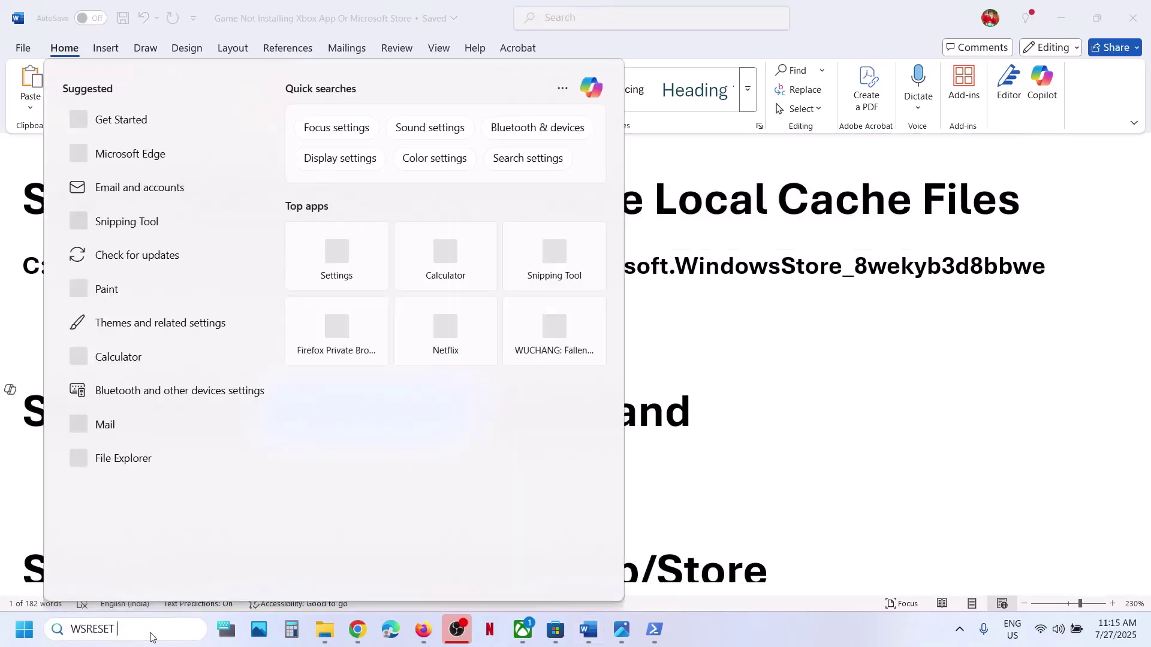
{"action": "left_click", "coordinate": [132, 171]}
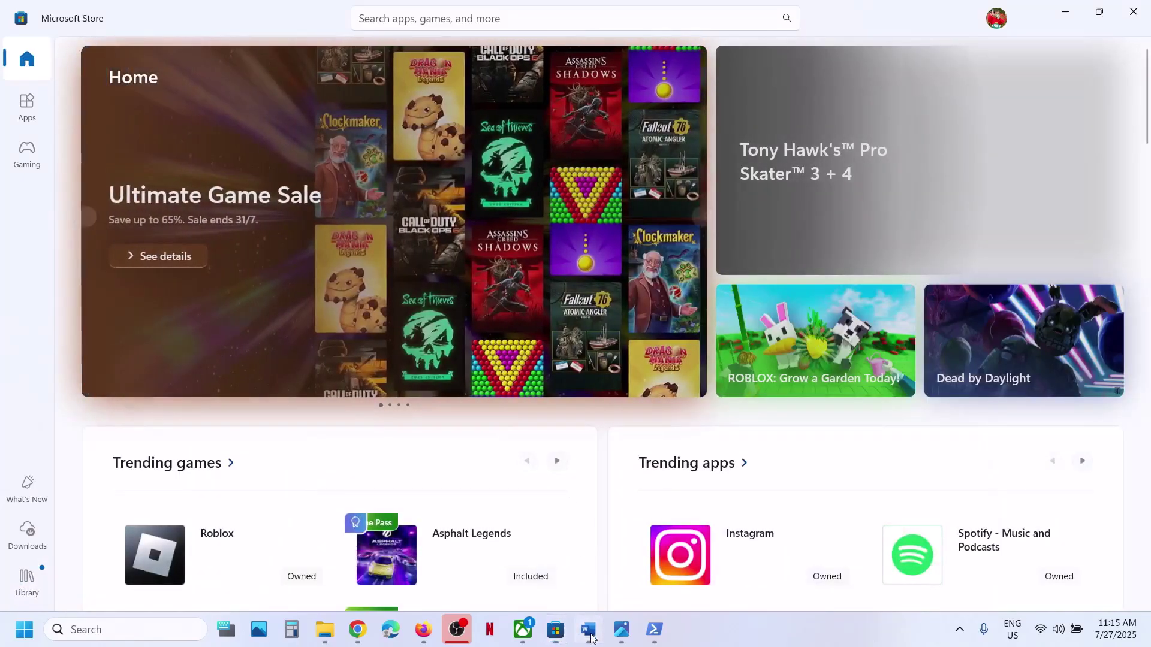
{"action": "left_click", "coordinate": [588, 629]}
{"action": "scroll", "coordinate": [447, 386], "scroll_direction": "down", "scroll_amount": 3}
Step: Highlight Step 7's Repair/reset Xbox App and open the Xbox app's settings from search
{"action": "scroll", "coordinate": [449, 385], "scroll_direction": "up", "scroll_amount": 1}
{"action": "left_click_drag", "start_coordinate": [238, 435], "coordinate": [639, 446]}
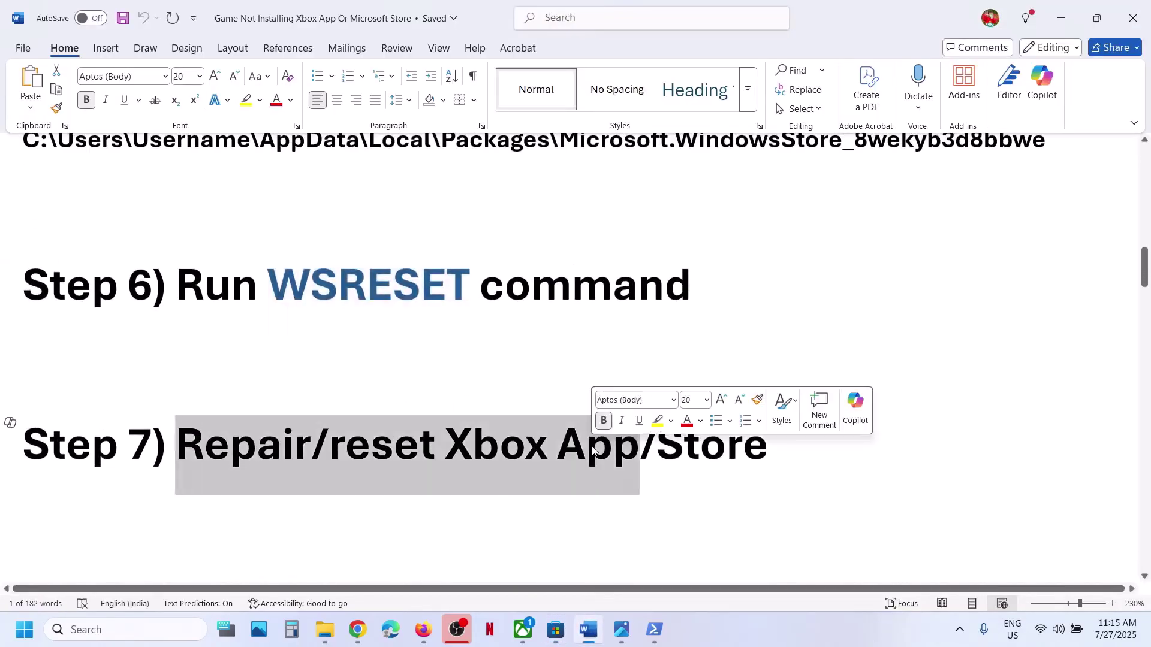
{"action": "left_click", "coordinate": [159, 636]}
{"action": "type", "text": "xbox"}
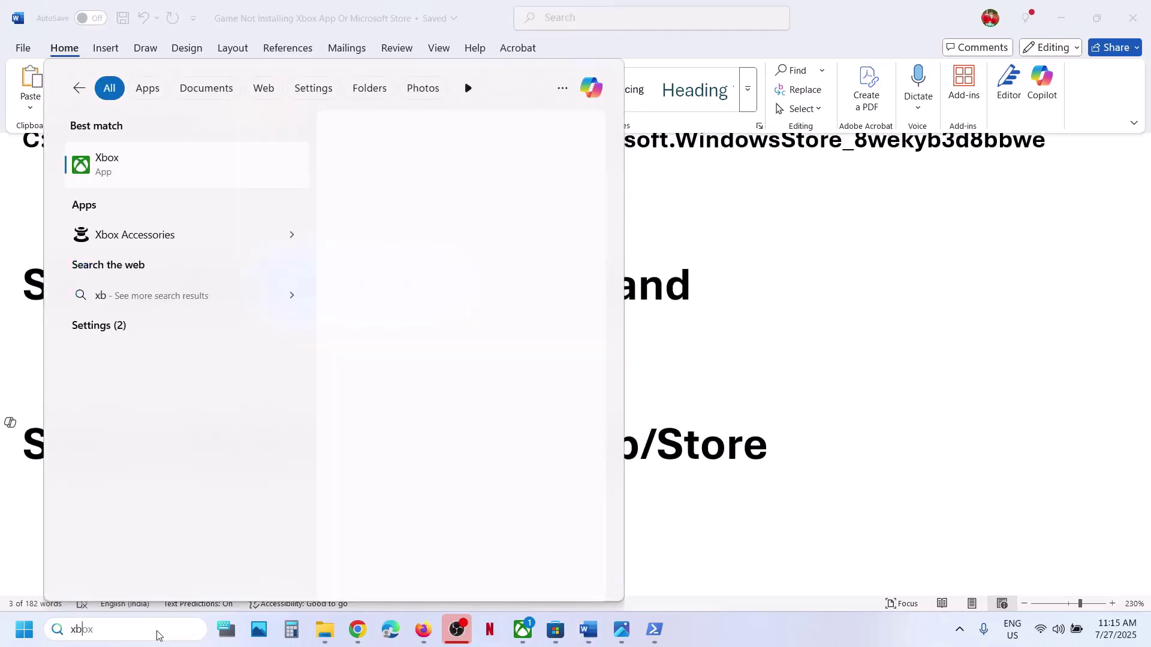
{"action": "right_click", "coordinate": [188, 169]}
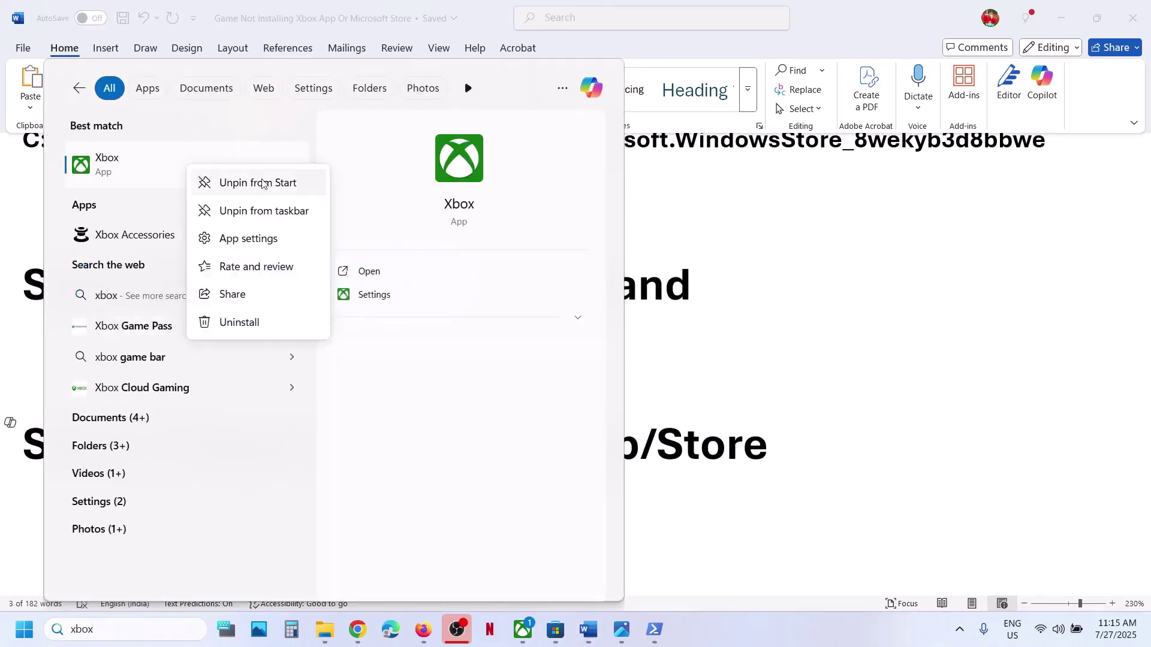
{"action": "left_click", "coordinate": [251, 238]}
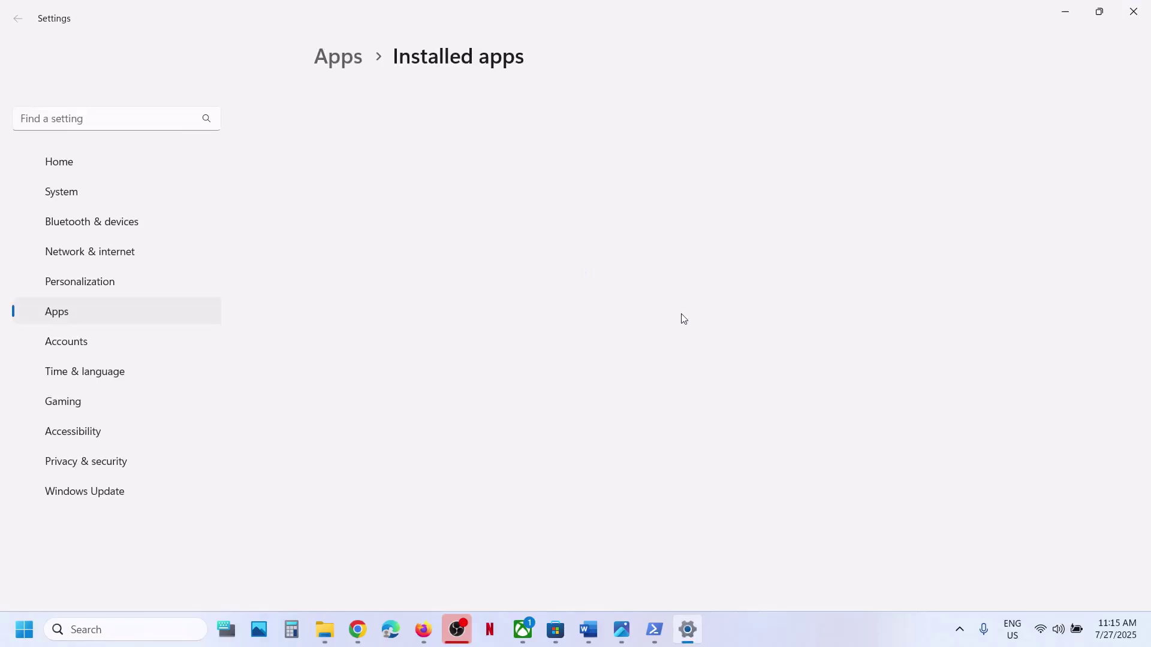
Step: Repair the Xbox app, then reset it and confirm deleting its data
{"action": "scroll", "coordinate": [683, 318], "scroll_direction": "down", "scroll_amount": 10}
{"action": "scroll", "coordinate": [683, 318], "scroll_direction": "up", "scroll_amount": 5}
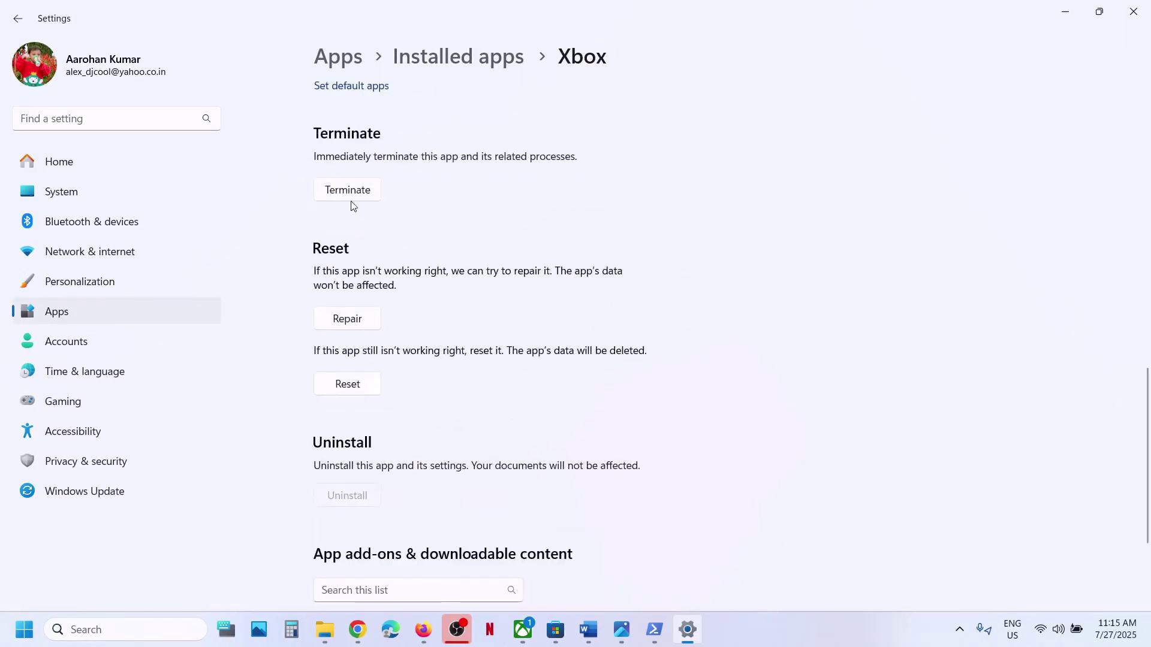
{"action": "left_click", "coordinate": [349, 321]}
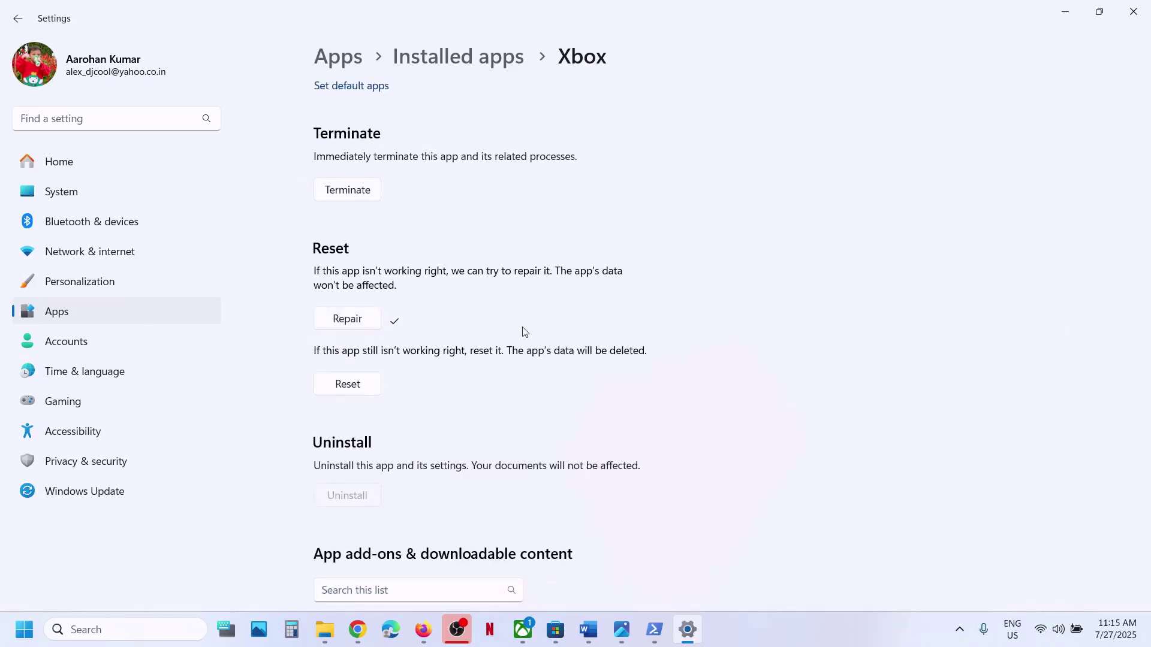
{"action": "left_click", "coordinate": [349, 385]}
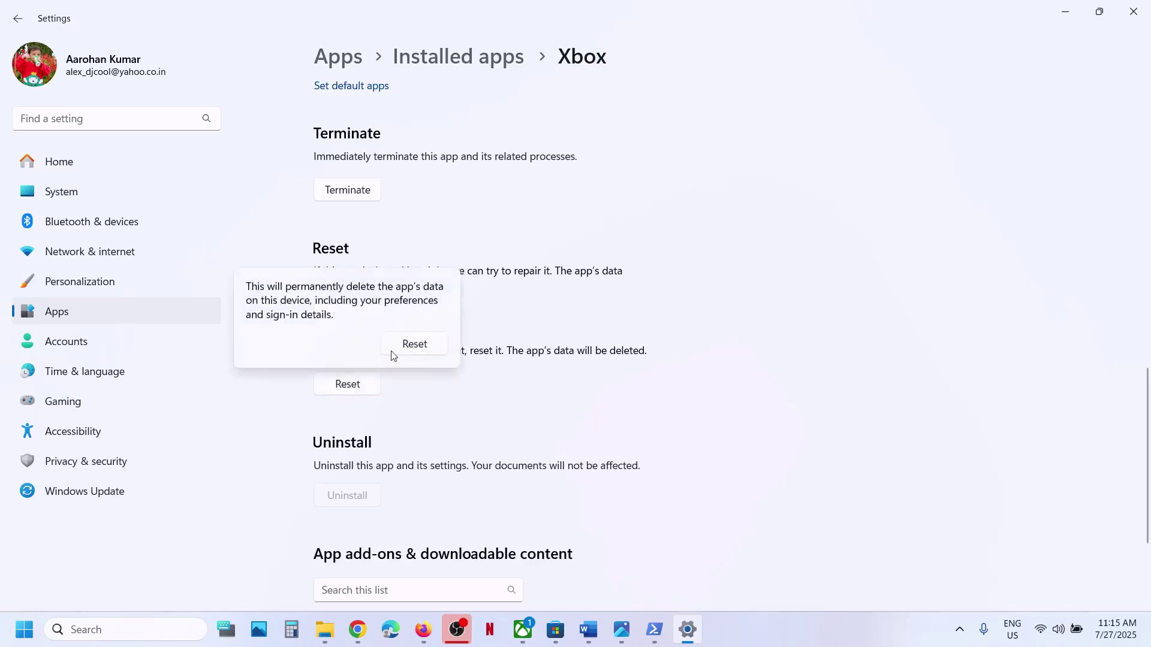
{"action": "left_click", "coordinate": [408, 341]}
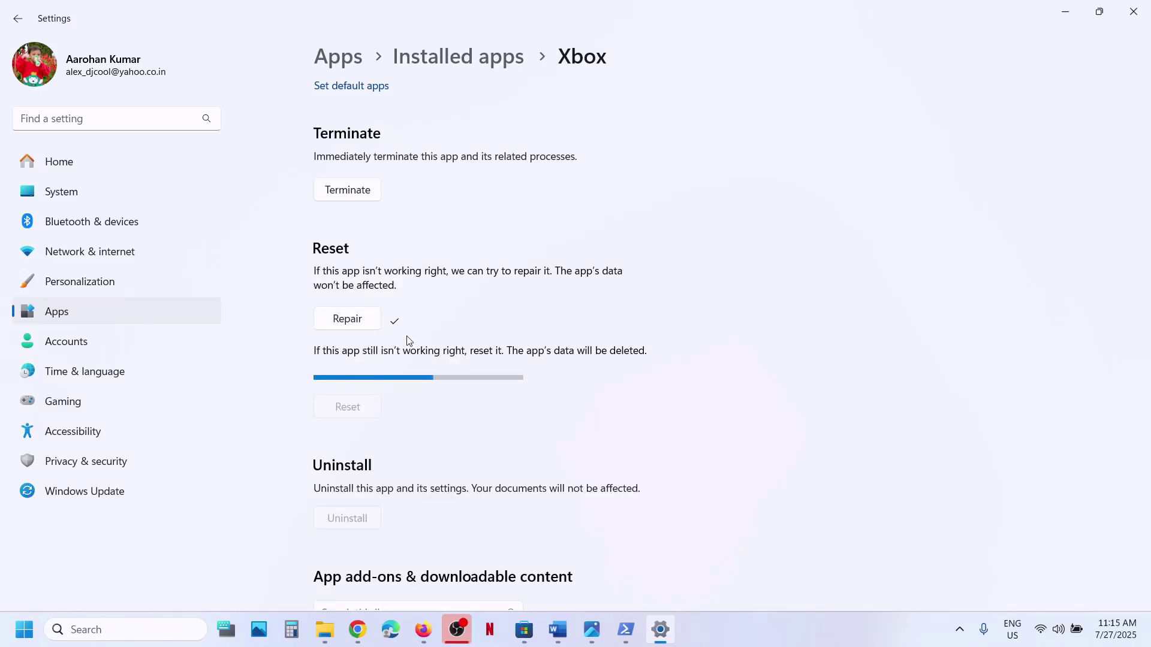
Step: Relaunch the Xbox app from Windows search and bring the guide back
{"action": "left_click", "coordinate": [149, 633]}
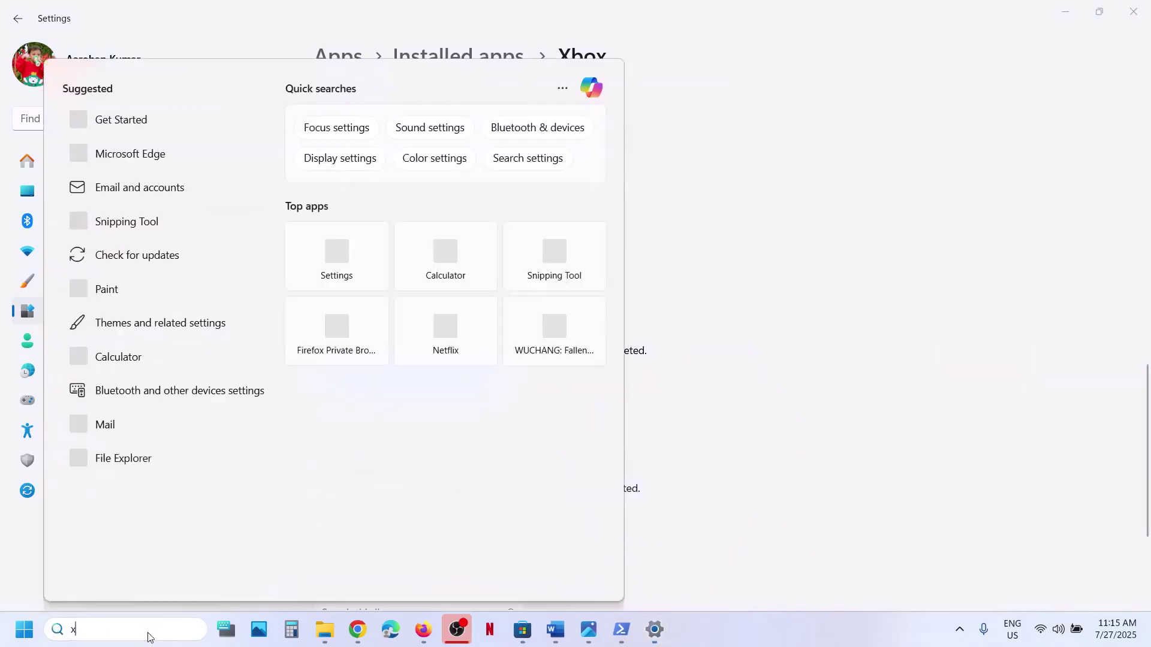
{"action": "type", "text": "xbox"}
{"action": "key", "text": "Return"}
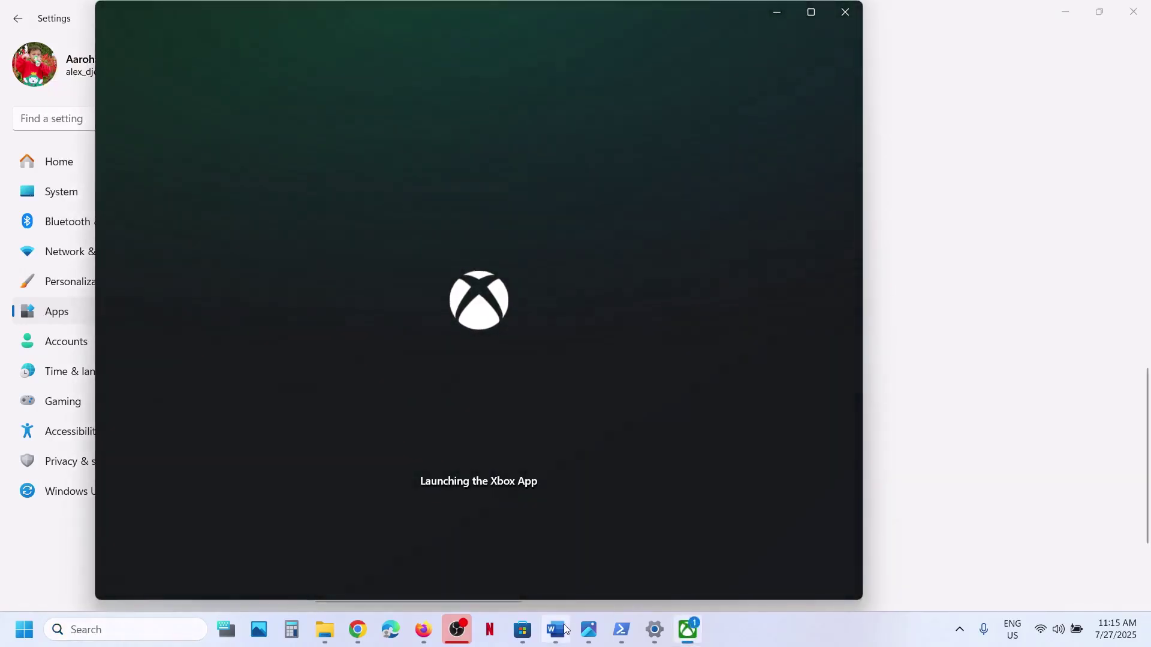
{"action": "left_click", "coordinate": [556, 629]}
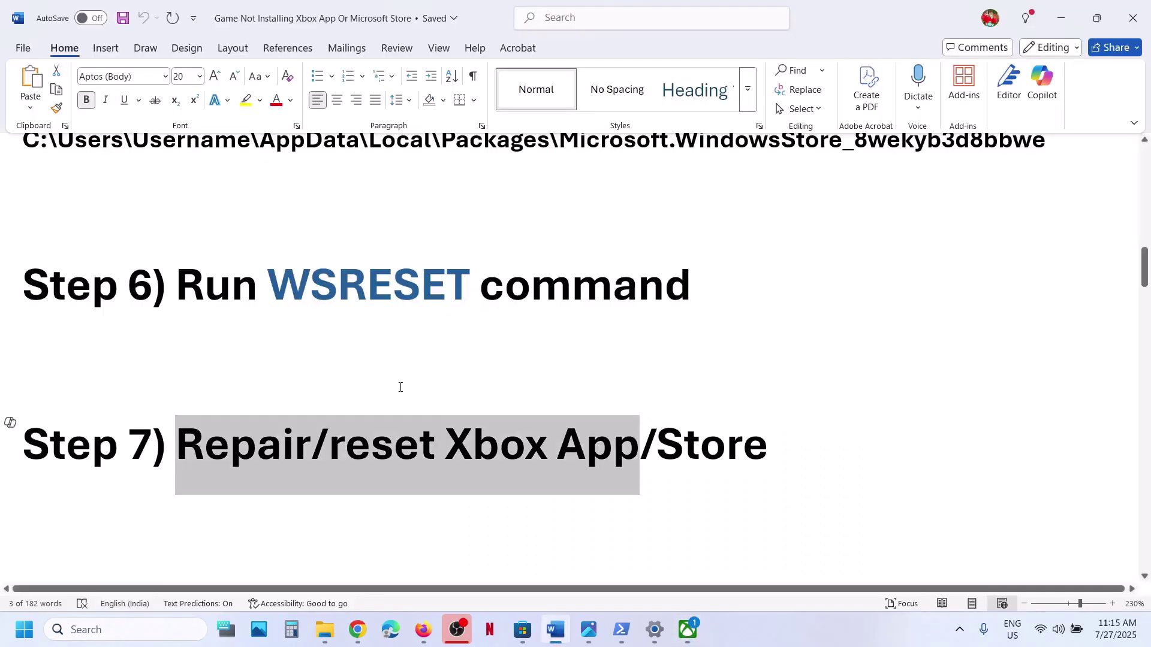
Step: Highlight Step 8 Update Store, run Check for updates in the Store's Downloads page, and minimize it
{"action": "scroll", "coordinate": [400, 387], "scroll_direction": "down", "scroll_amount": 3}
{"action": "scroll", "coordinate": [359, 401], "scroll_direction": "up", "scroll_amount": 1}
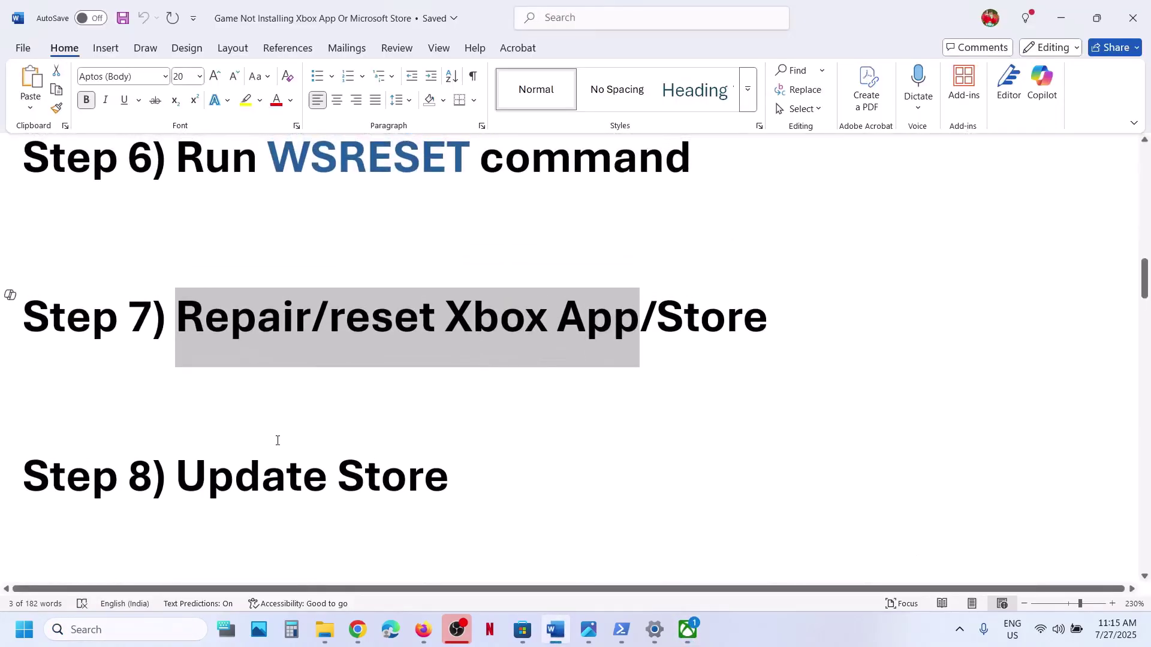
{"action": "left_click_drag", "start_coordinate": [278, 440], "coordinate": [465, 458]}
{"action": "left_click", "coordinate": [523, 630]}
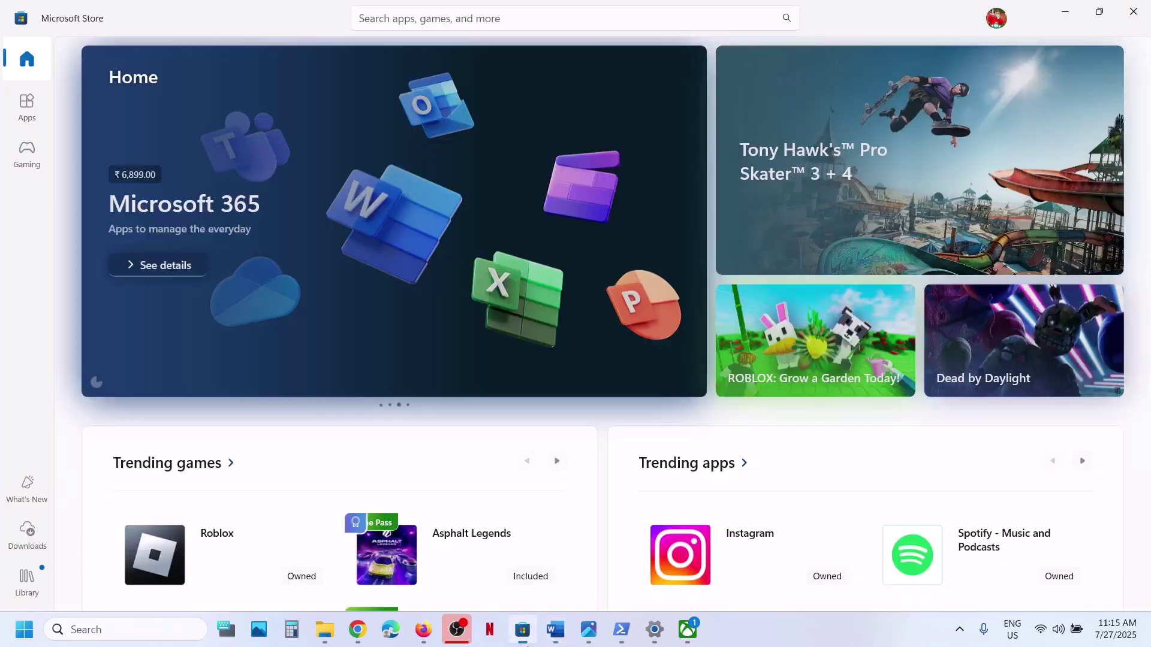
{"action": "left_click", "coordinate": [13, 545]}
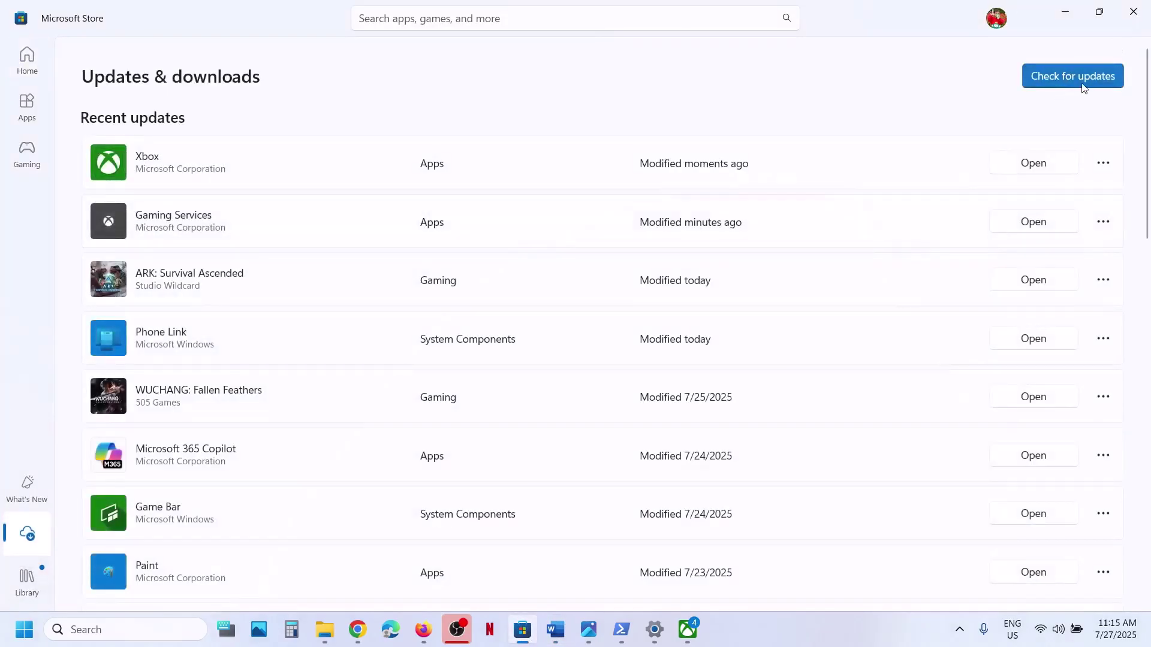
{"action": "left_click", "coordinate": [1075, 76]}
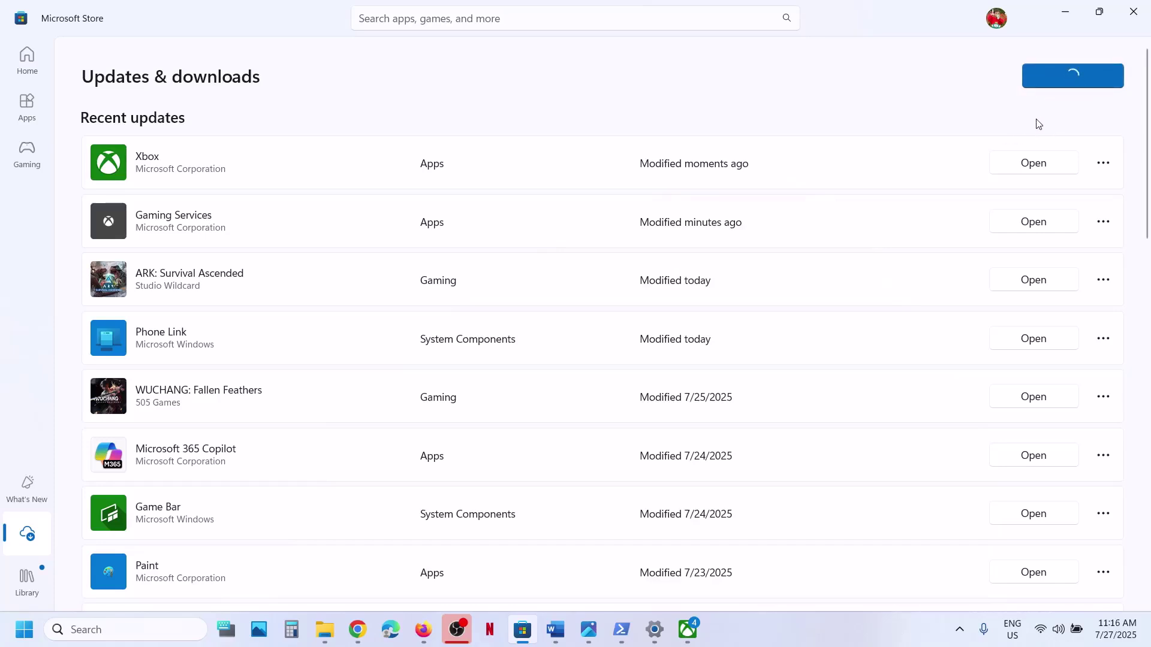
{"action": "left_click", "coordinate": [1072, 23]}
Step: Copy the Xbox Identity Provider link from the Word guide
{"action": "scroll", "coordinate": [466, 394], "scroll_direction": "down", "scroll_amount": 3}
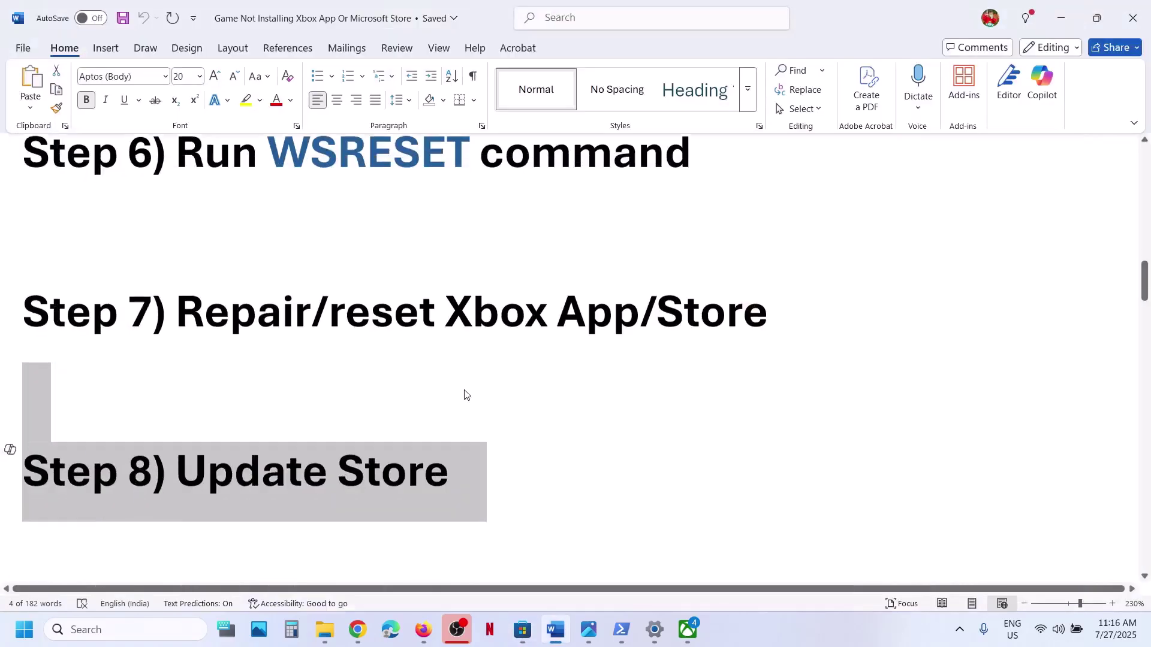
{"action": "scroll", "coordinate": [279, 414], "scroll_direction": "down", "scroll_amount": 3}
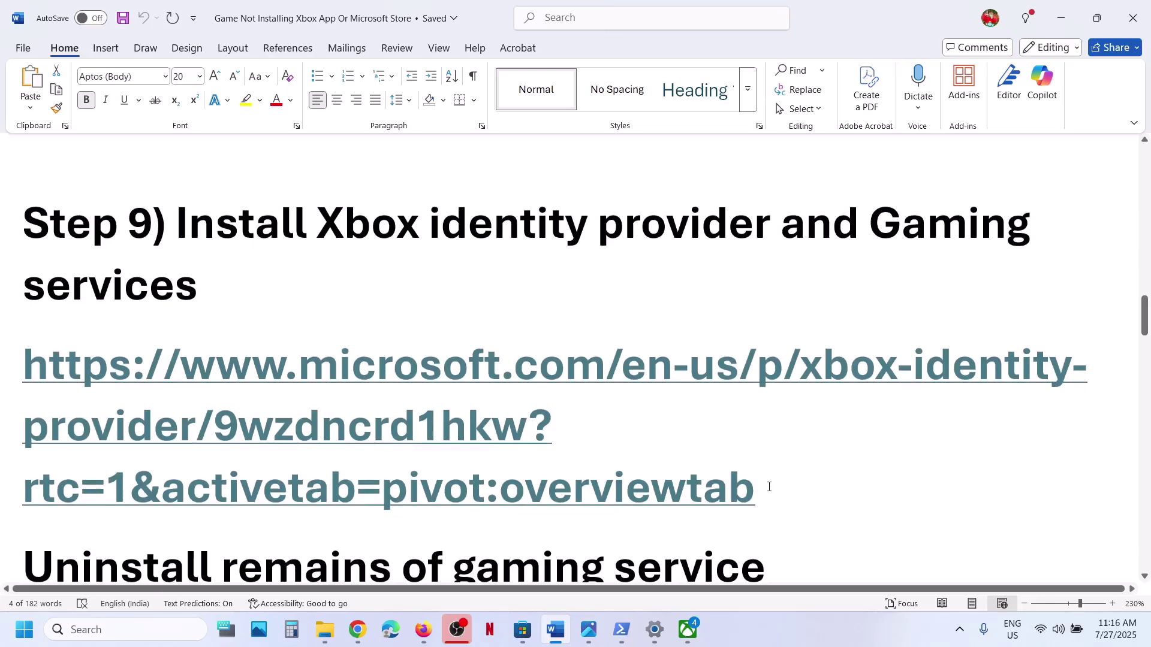
{"action": "triple_click", "coordinate": [769, 487]}
{"action": "right_click", "coordinate": [336, 375]}
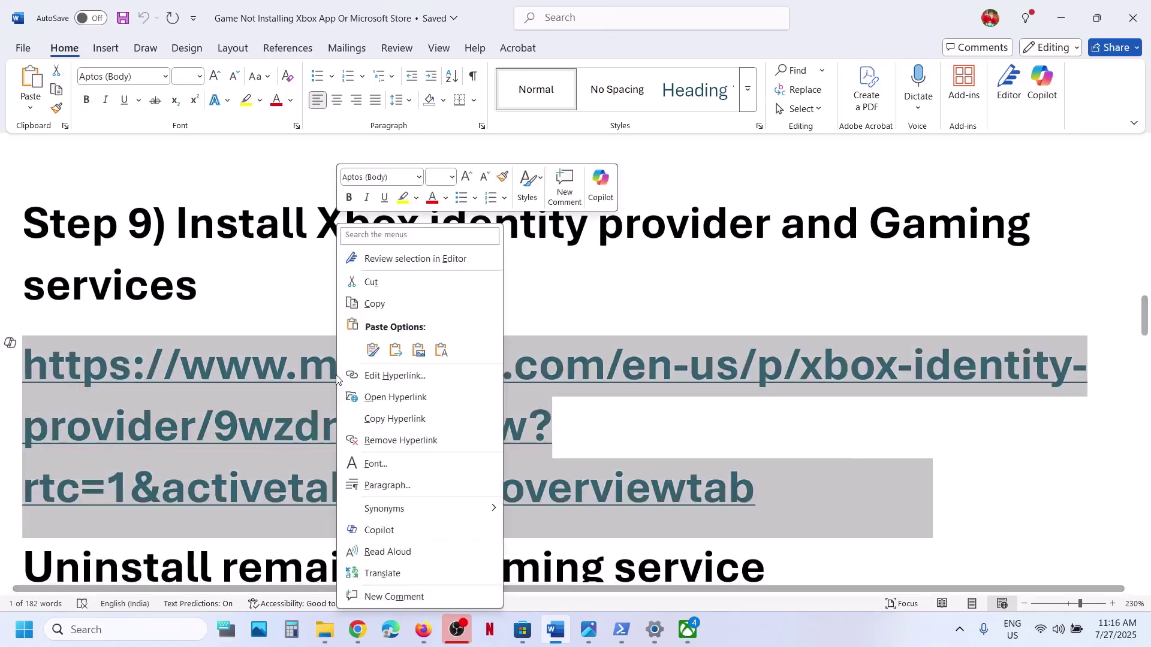
{"action": "left_click", "coordinate": [408, 300]}
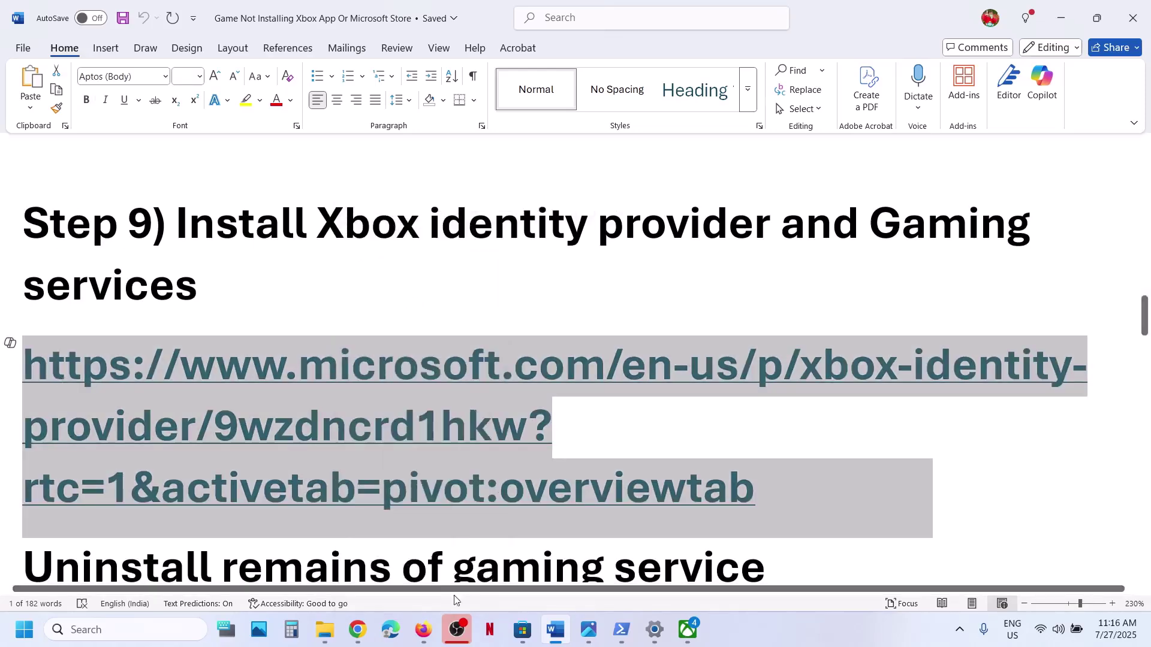
Step: Load the link in a new Chrome tab and open Xbox Identity Provider in Microsoft Store
{"action": "left_click", "coordinate": [358, 631]}
{"action": "left_click", "coordinate": [217, 16]}
{"action": "key", "text": "ctrl+v"}
{"action": "key", "text": "Return"}
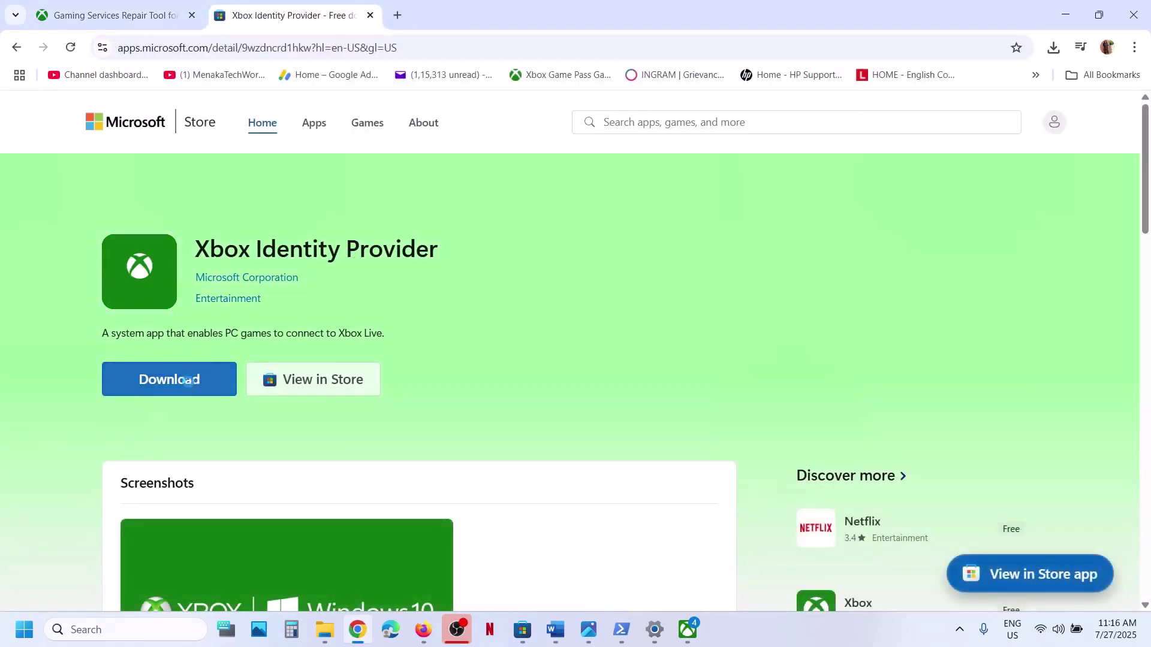
{"action": "left_click", "coordinate": [191, 384]}
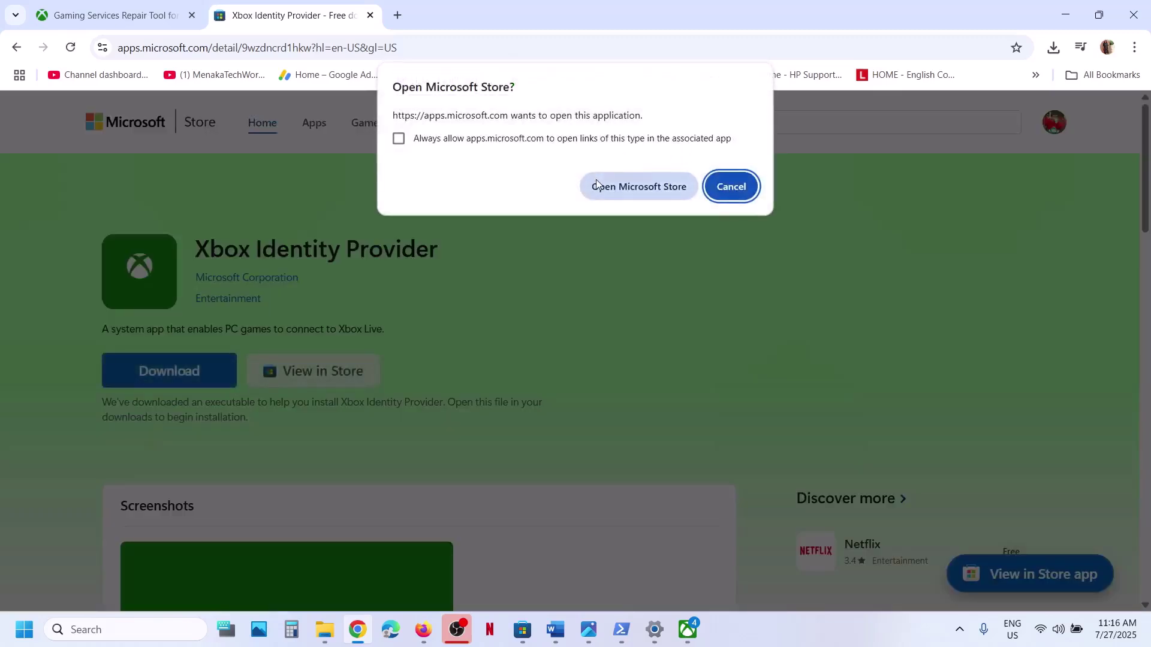
{"action": "left_click", "coordinate": [596, 185]}
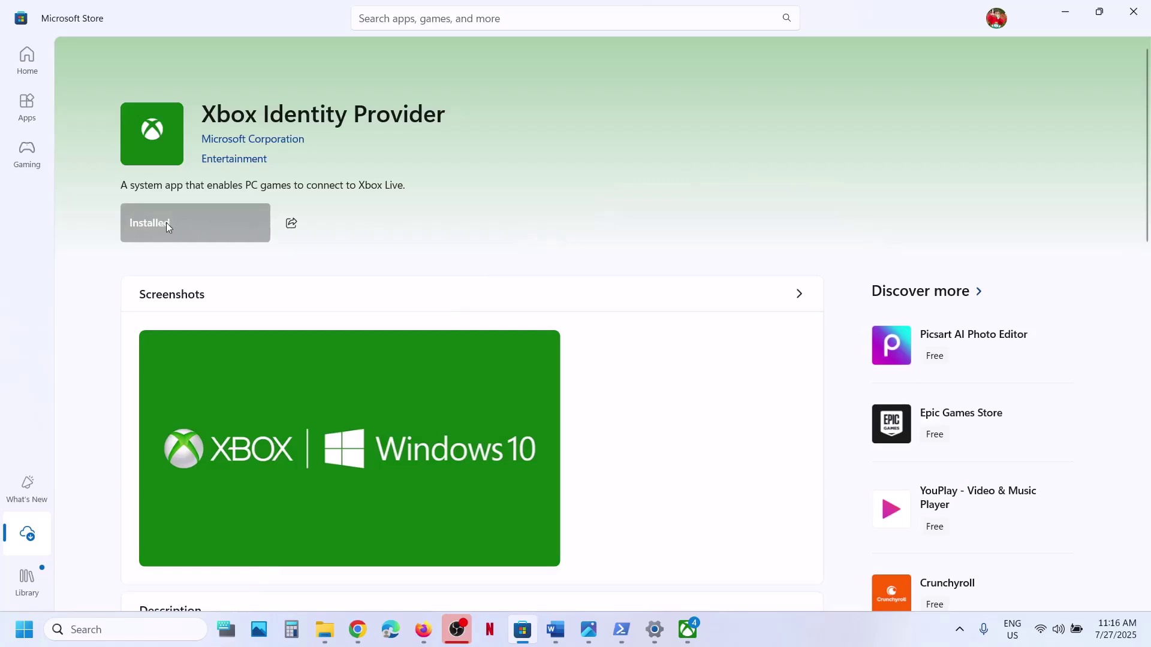
Step: Close Microsoft Store and return to the guide's Gaming Services removal commands
{"action": "left_click", "coordinate": [1142, 11]}
{"action": "scroll", "coordinate": [554, 579], "scroll_direction": "down", "scroll_amount": 1}
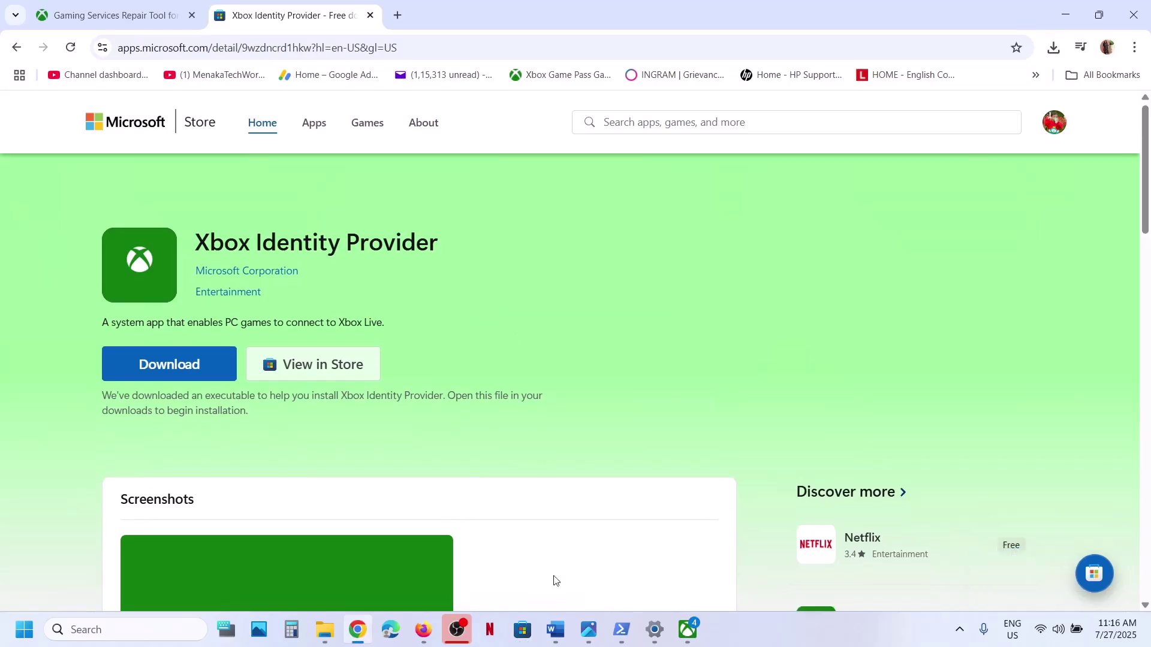
{"action": "left_click", "coordinate": [551, 643]}
{"action": "scroll", "coordinate": [425, 462], "scroll_direction": "down", "scroll_amount": 6}
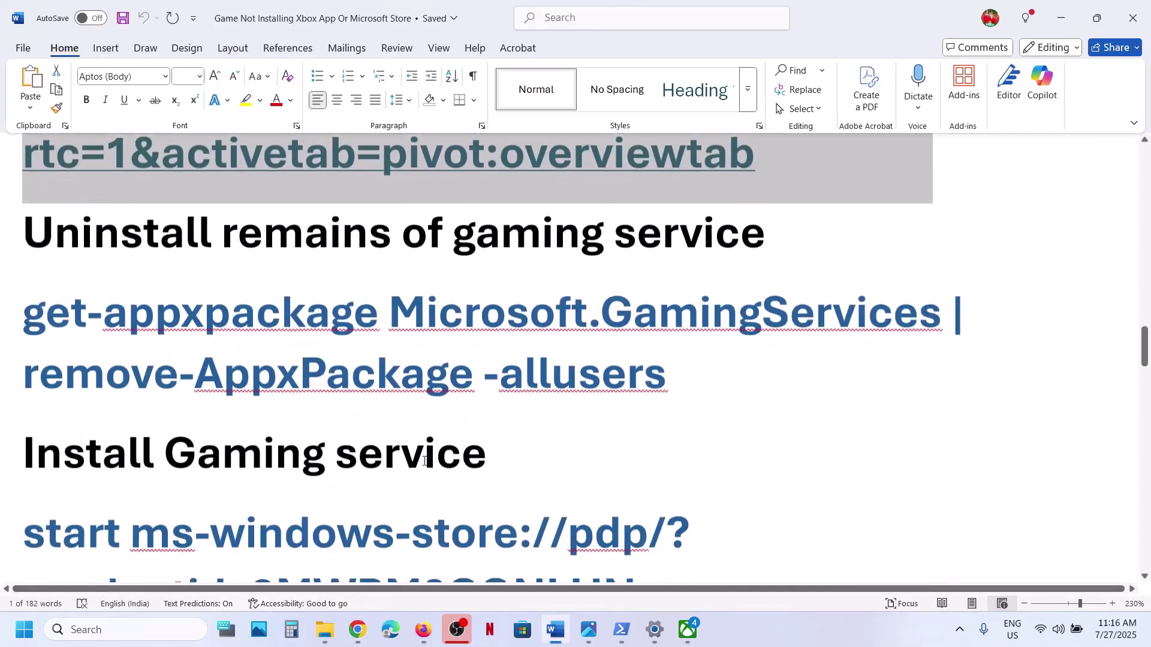
Step: Copy the Gaming Services removal command from the Word guide
{"action": "scroll", "coordinate": [514, 411], "scroll_direction": "up", "scroll_amount": 3}
{"action": "left_click_drag", "start_coordinate": [699, 372], "coordinate": [27, 320]}
{"action": "right_click", "coordinate": [52, 334]}
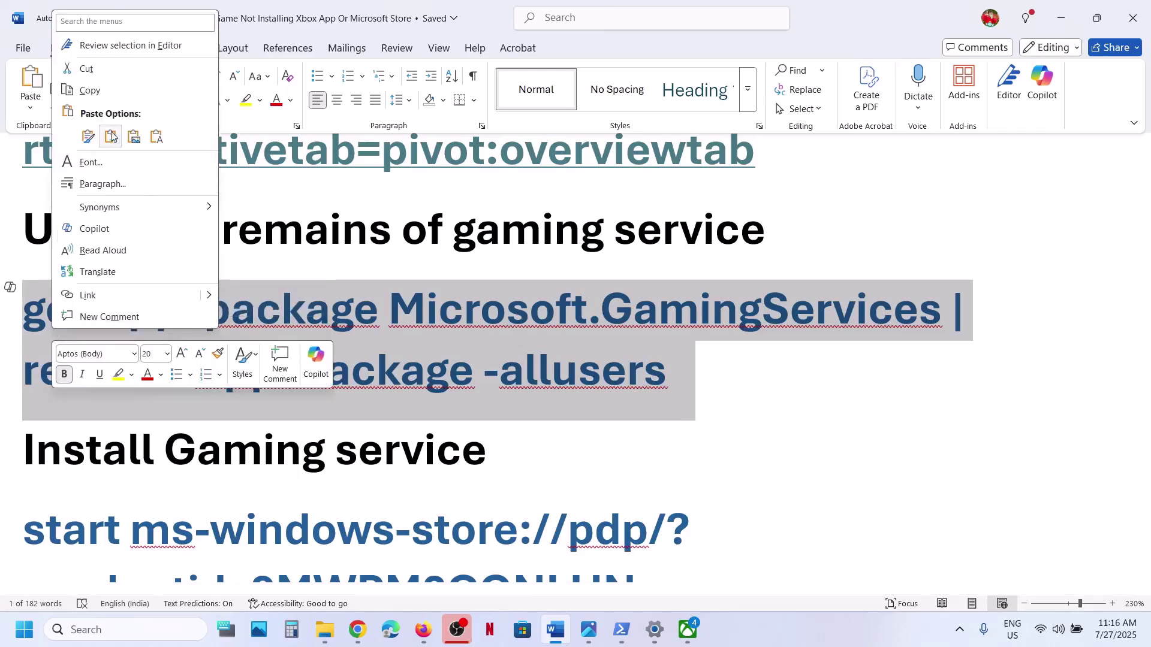
{"action": "left_click", "coordinate": [90, 90]}
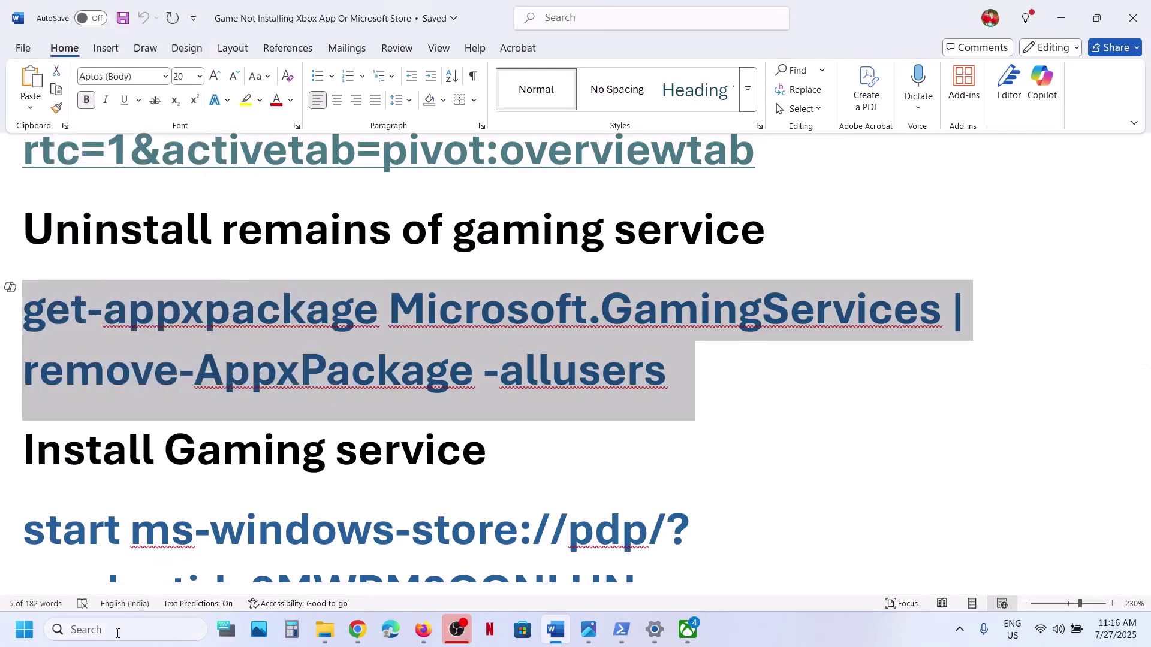
Step: Run Windows PowerShell as administrator and paste in the Gaming Services removal command
{"action": "left_click", "coordinate": [117, 634]}
{"action": "type", "text": "powers"}
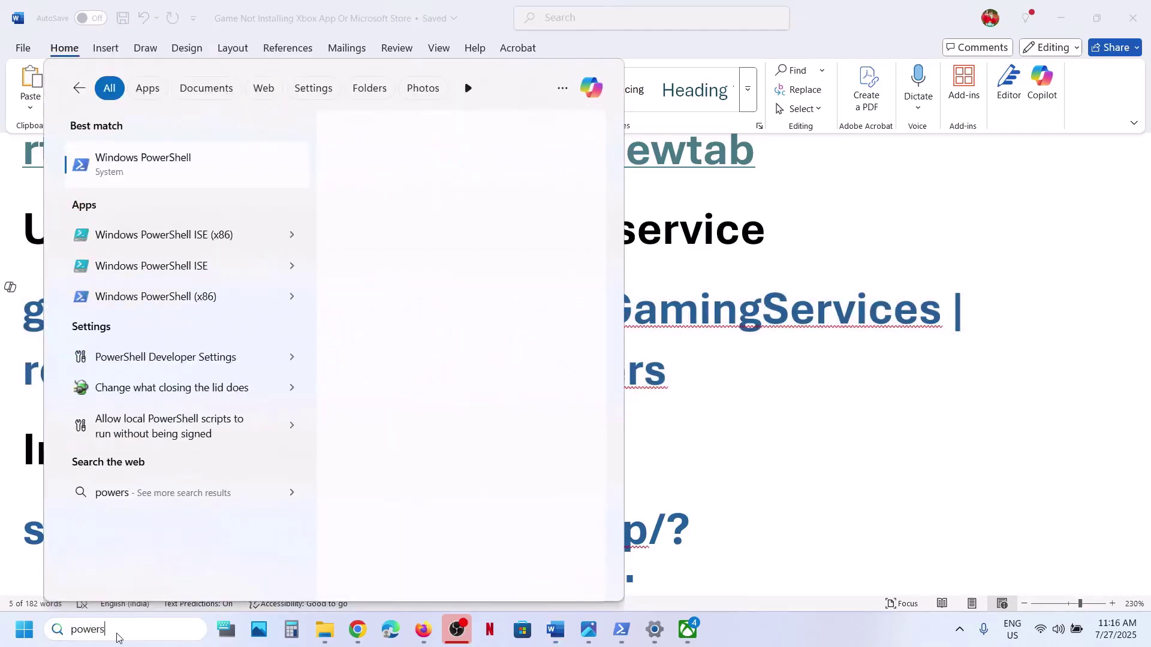
{"action": "type", "text": "hell"}
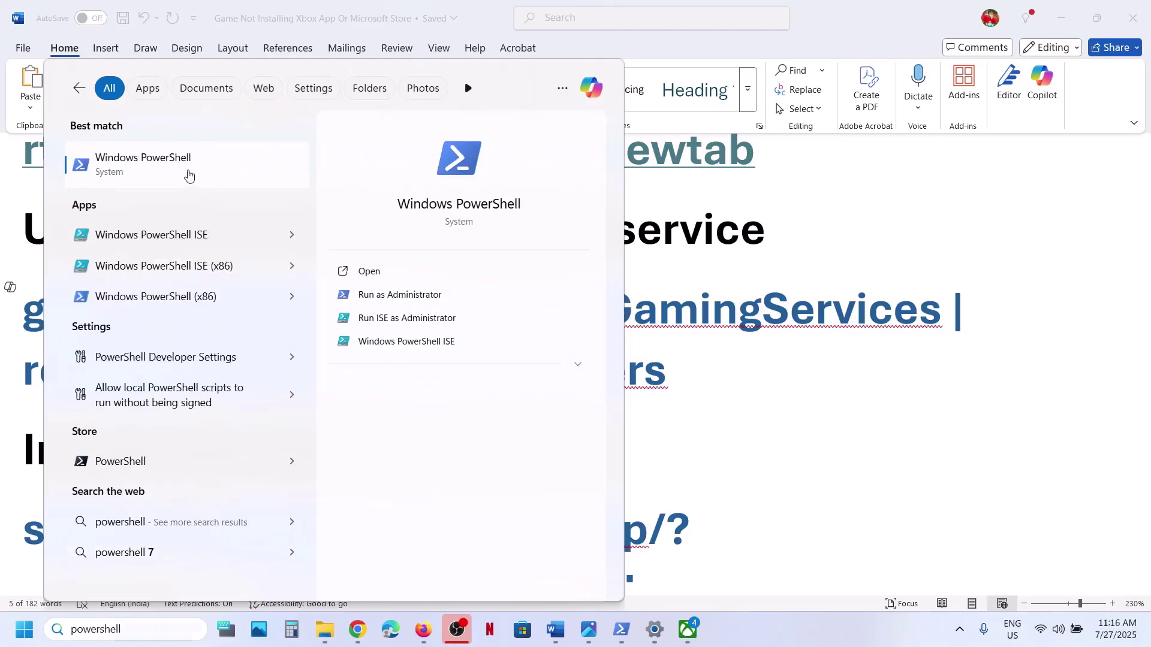
{"action": "right_click", "coordinate": [189, 175]}
{"action": "left_click", "coordinate": [273, 197]}
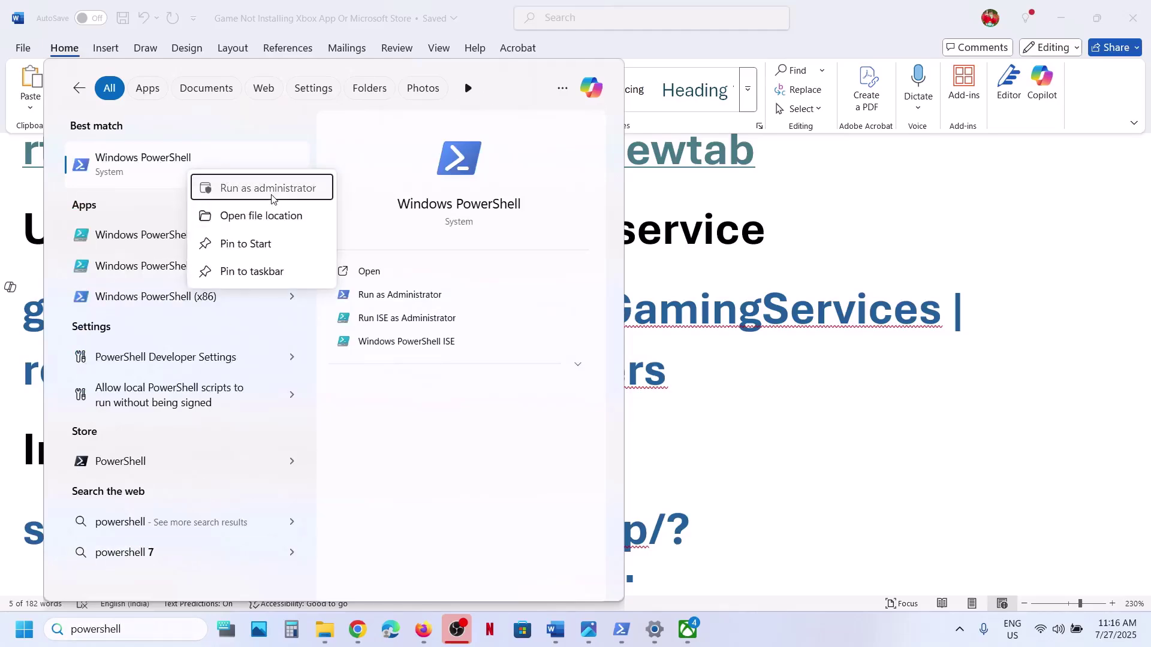
{"action": "left_click", "coordinate": [536, 438]}
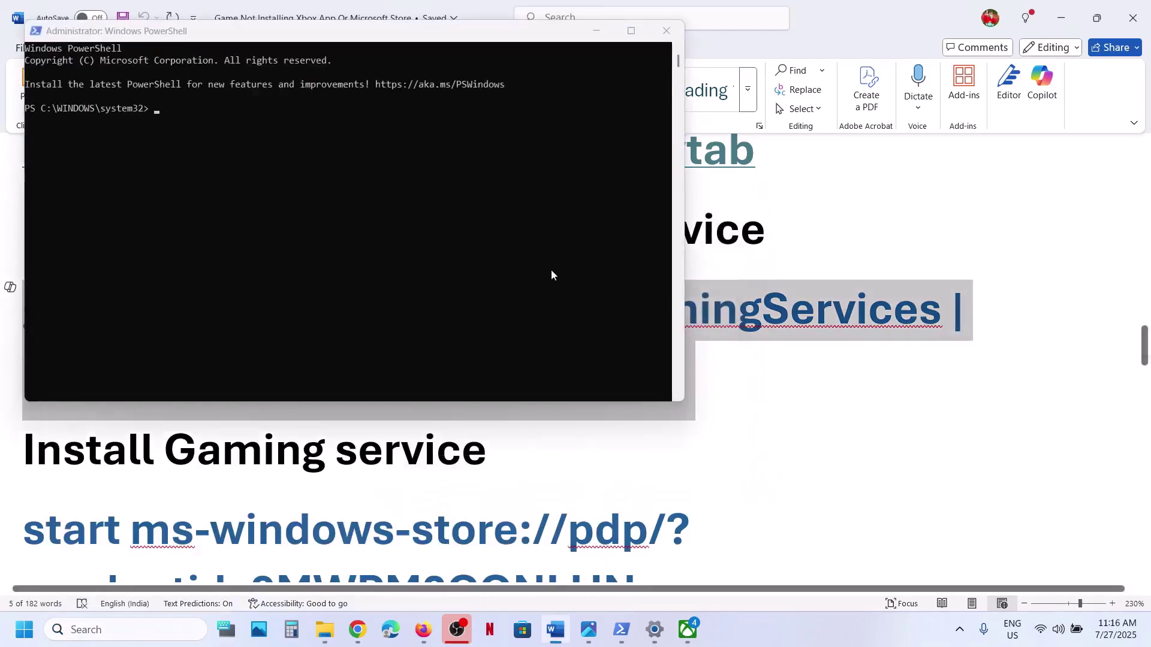
{"action": "right_click", "coordinate": [365, 259]}
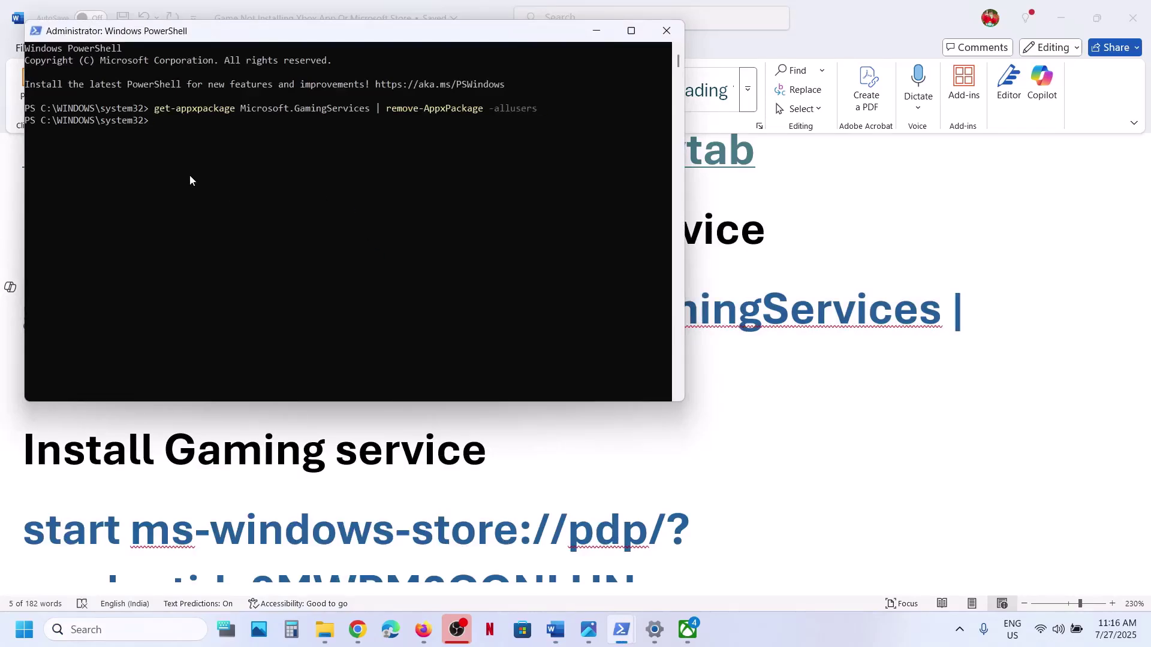
Step: Return to the guide and select the Gaming Services store command
{"action": "left_click", "coordinate": [293, 422]}
{"action": "scroll", "coordinate": [293, 422], "scroll_direction": "down", "scroll_amount": 3}
{"action": "scroll", "coordinate": [416, 424], "scroll_direction": "up", "scroll_amount": 1}
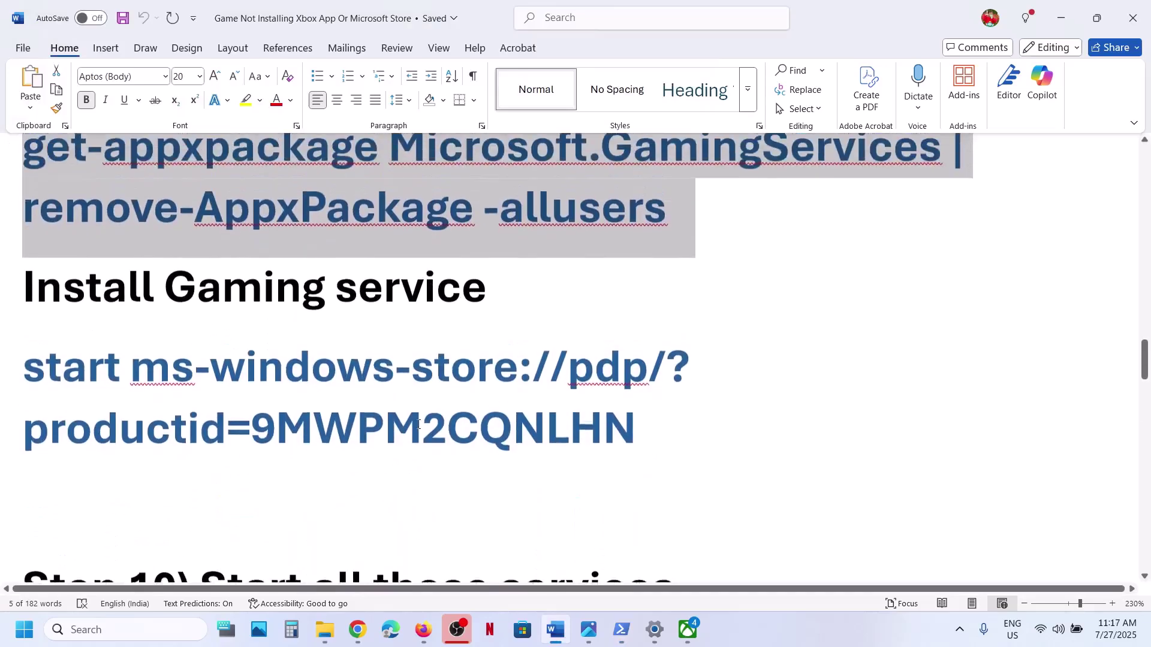
{"action": "left_click_drag", "start_coordinate": [672, 418], "coordinate": [106, 382]}
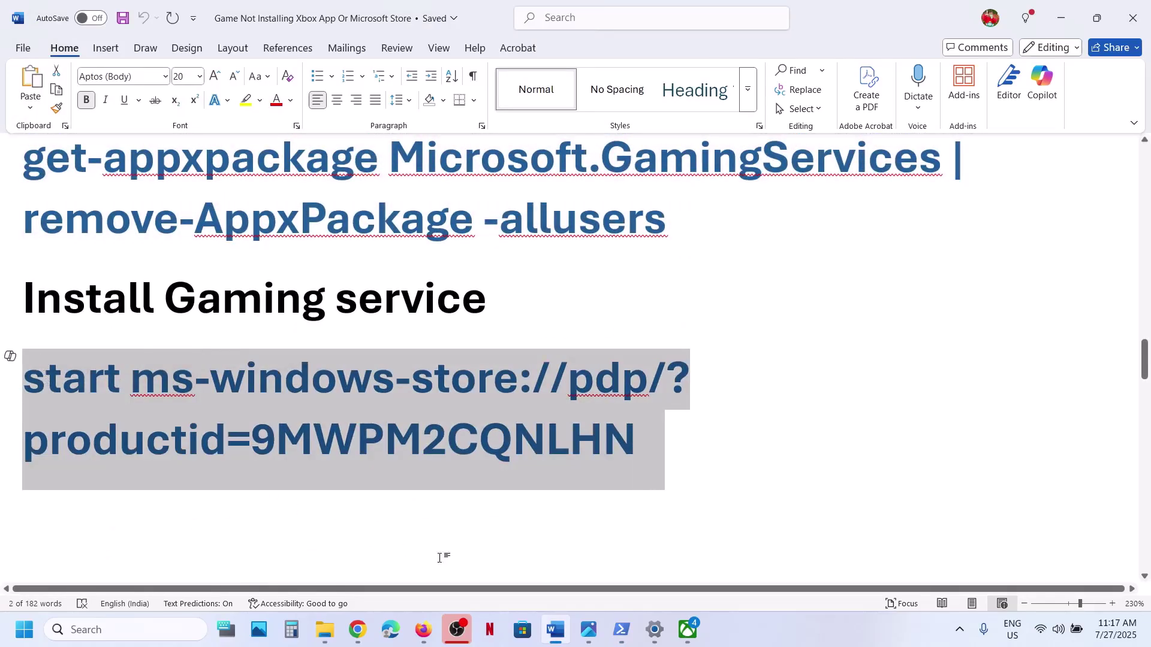
Step: Run the start ms-windows-store command in admin PowerShell, then Get Gaming Services and approve it
{"action": "mouse_move", "coordinate": [622, 629]}
{"action": "left_click", "coordinate": [696, 548]}
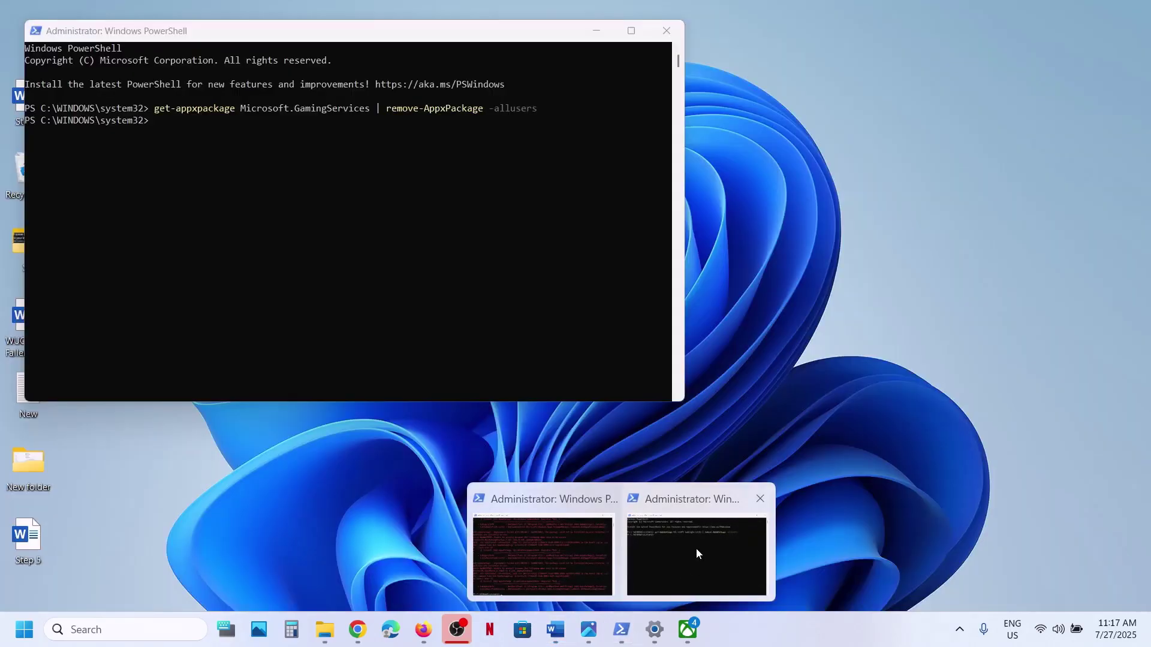
{"action": "left_click", "coordinate": [430, 175]}
{"action": "right_click", "coordinate": [429, 175]}
{"action": "key", "text": "Return"}
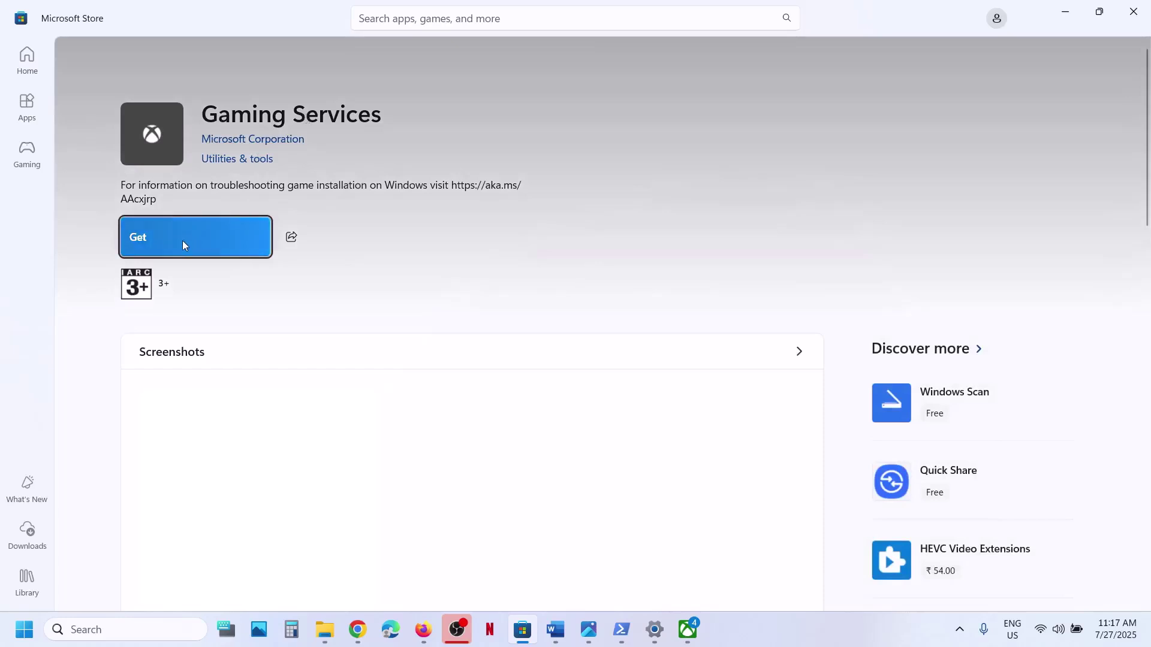
{"action": "left_click", "coordinate": [199, 236]}
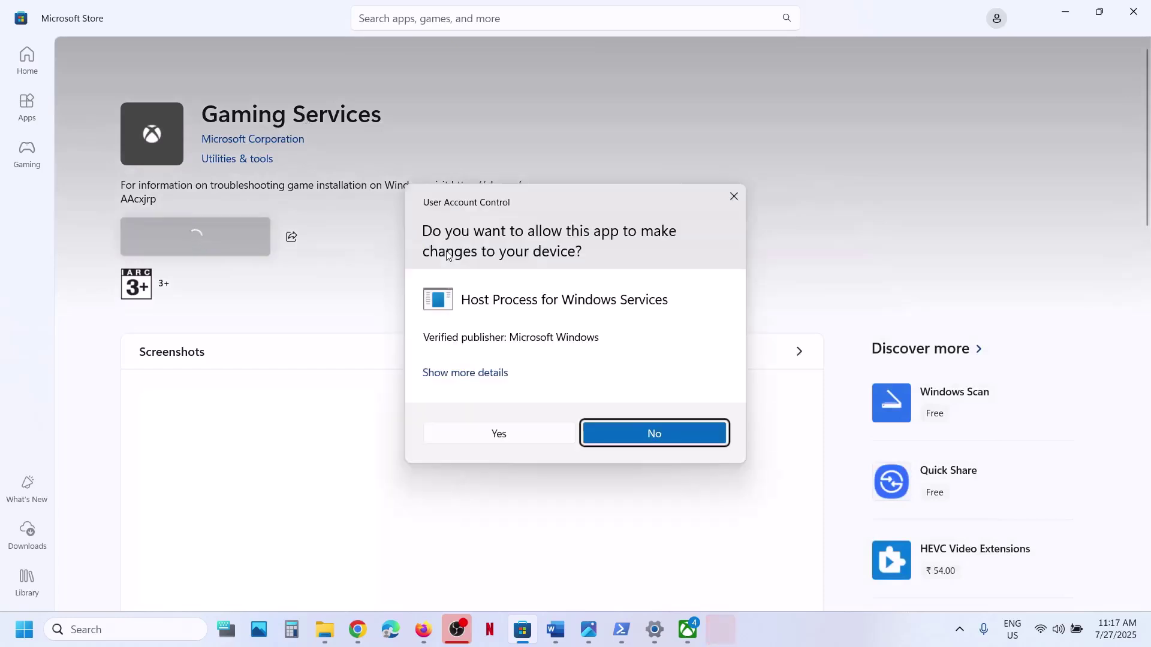
{"action": "left_click", "coordinate": [518, 438]}
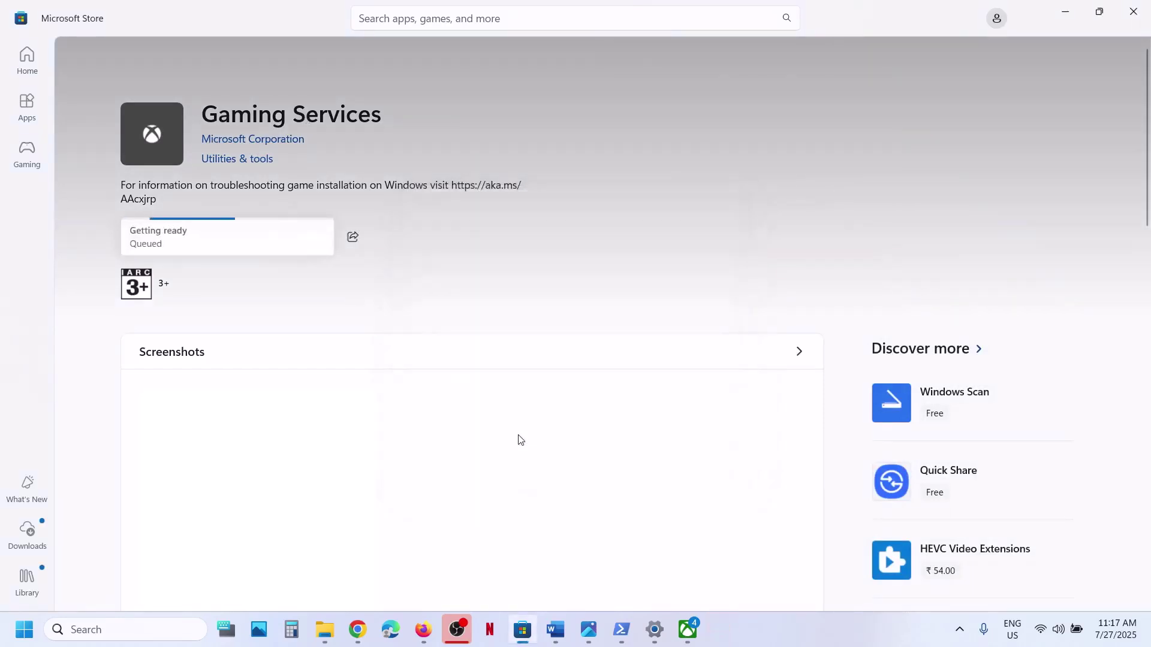